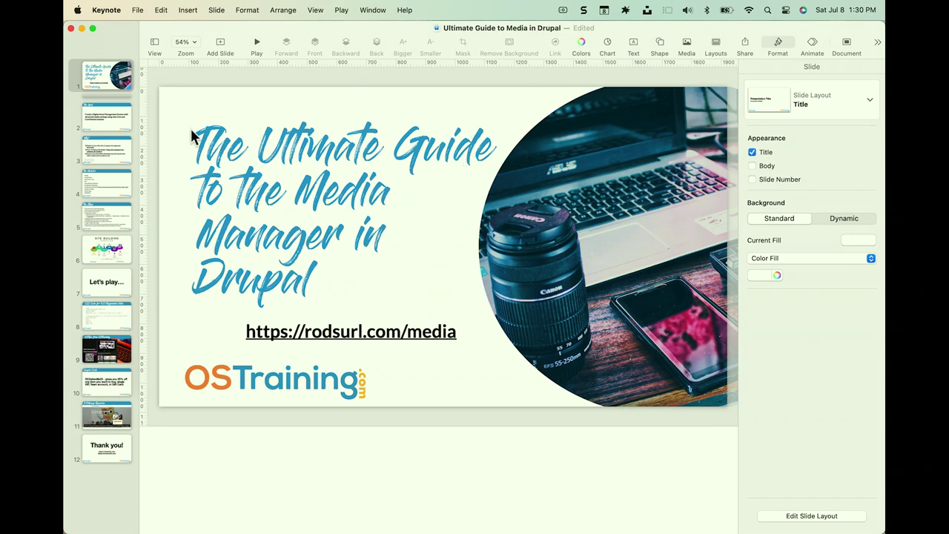
# - Unskip the hidden slide directly after the title slide and reselect the title slide
pyautogui.click(113, 94)
pyautogui.rightClick(115, 94)
pyautogui.click(141, 112)
pyautogui.press('Up')
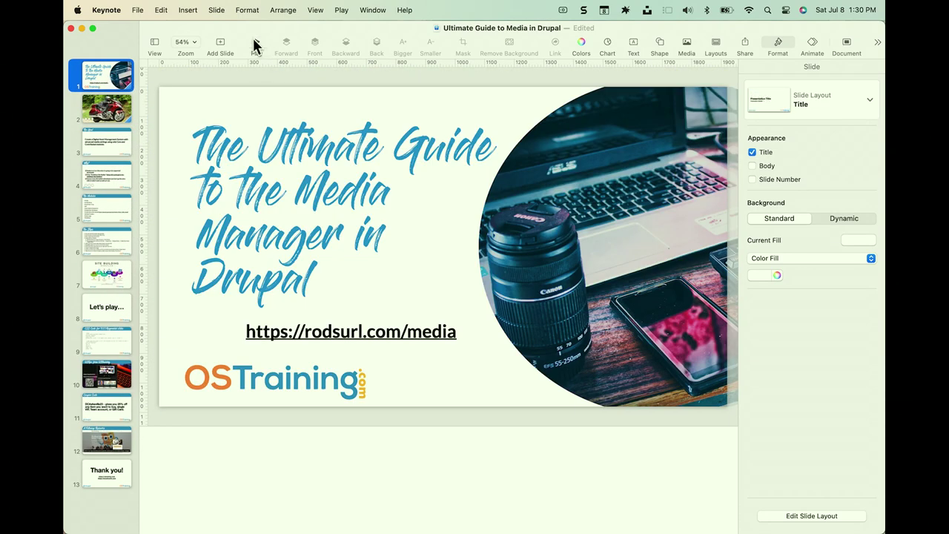
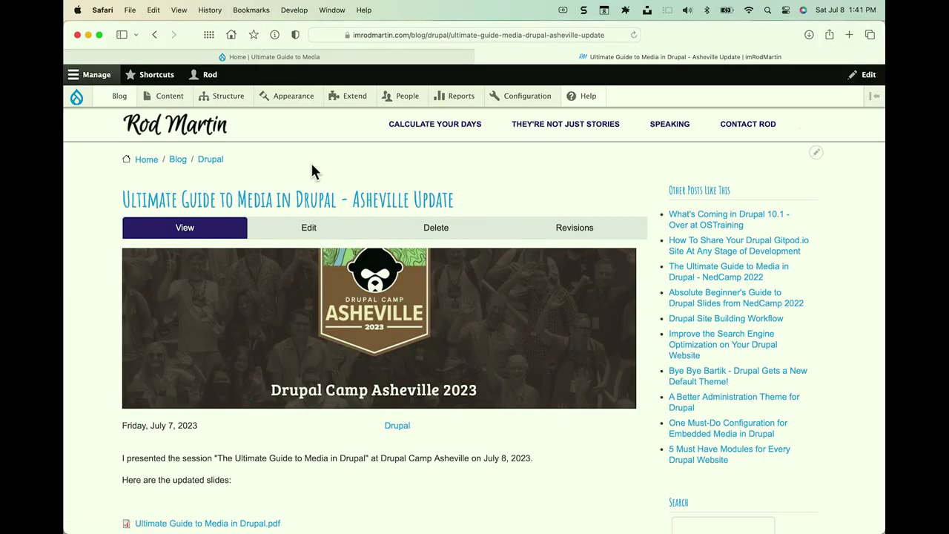
# - Read the Asheville Update blog post, then open the blog's home page and look through its listed posts
pyautogui.scroll(-3, 310, 167)
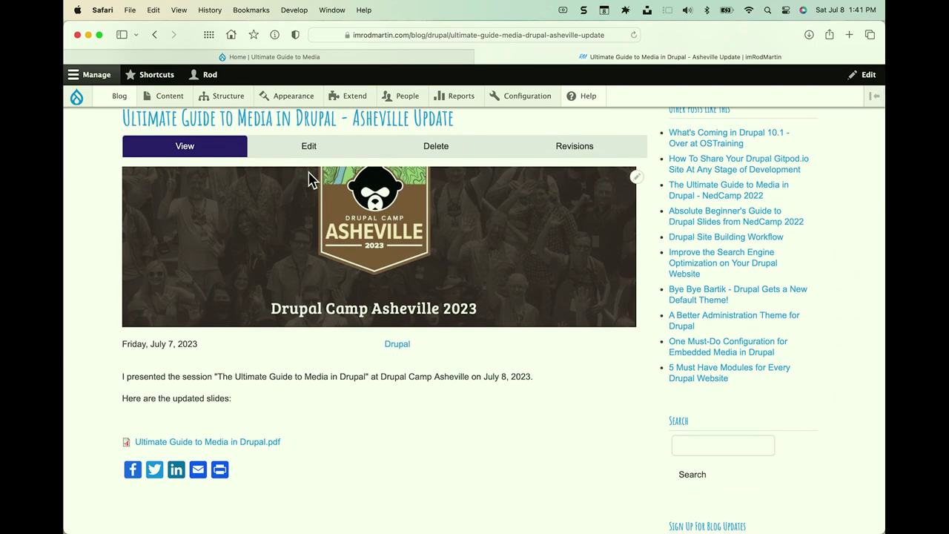
pyautogui.click(76, 97)
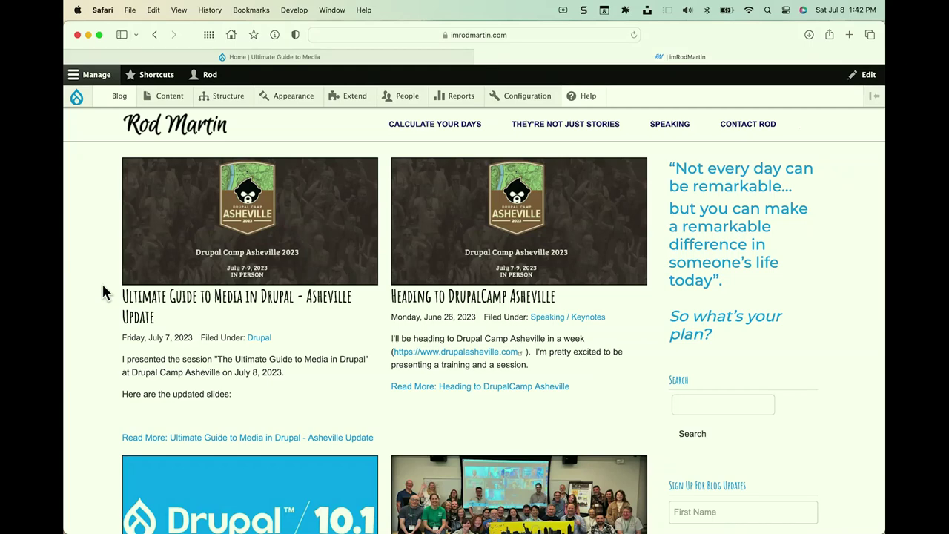
pyautogui.scroll(-10, 102, 293)
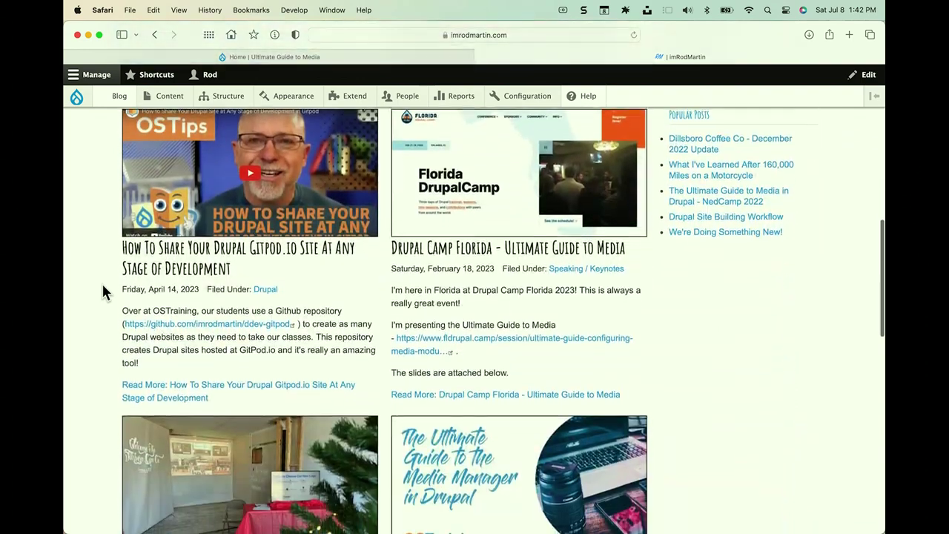
pyautogui.scroll(-6, 102, 293)
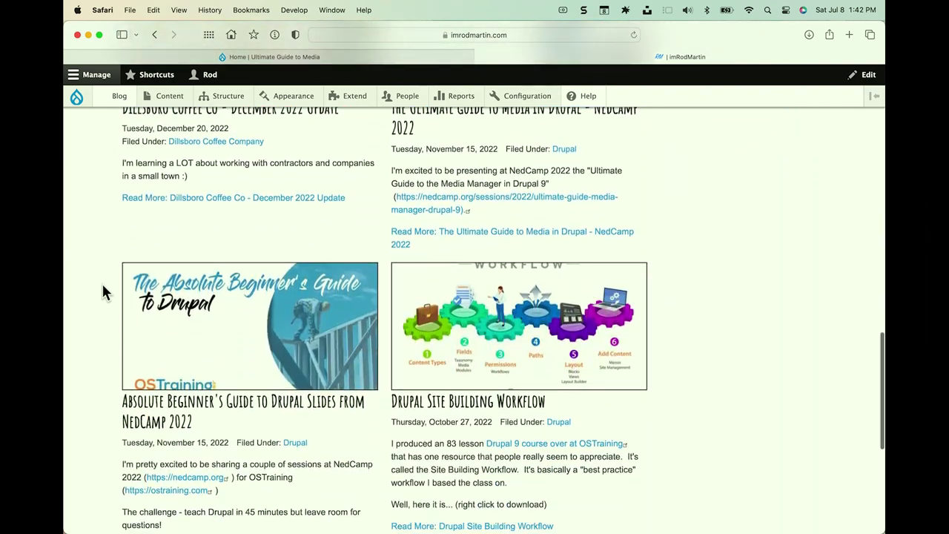
pyautogui.scroll(-2, 103, 293)
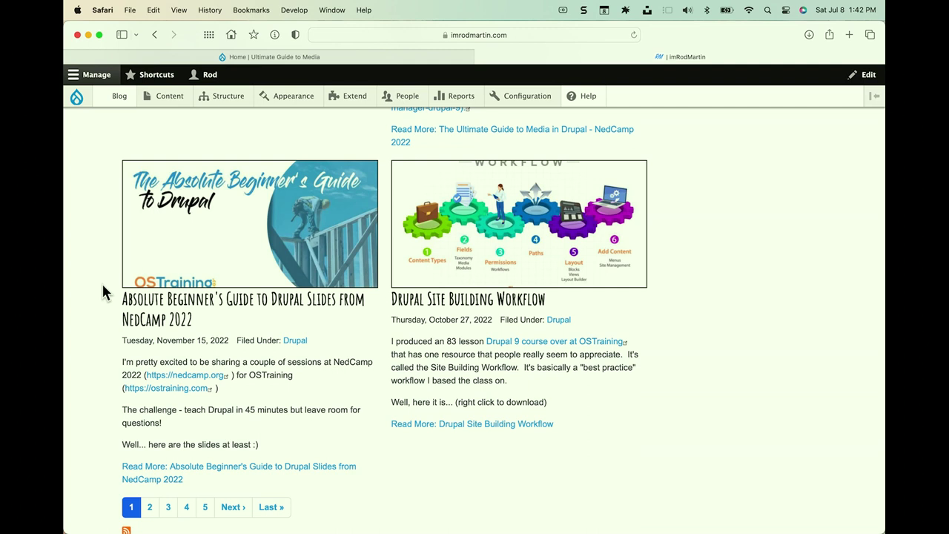
# - Switch to the Ultimate Guide to Media site and review The Steps list at an enlarged text size
pyautogui.click(151, 59)
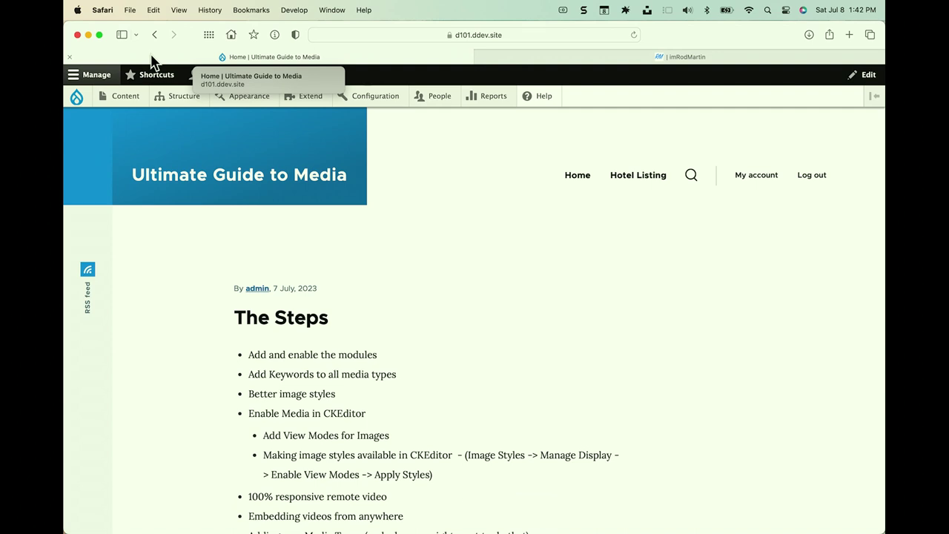
pyautogui.scroll(-3, 187, 307)
pyautogui.scroll(-1, 186, 317)
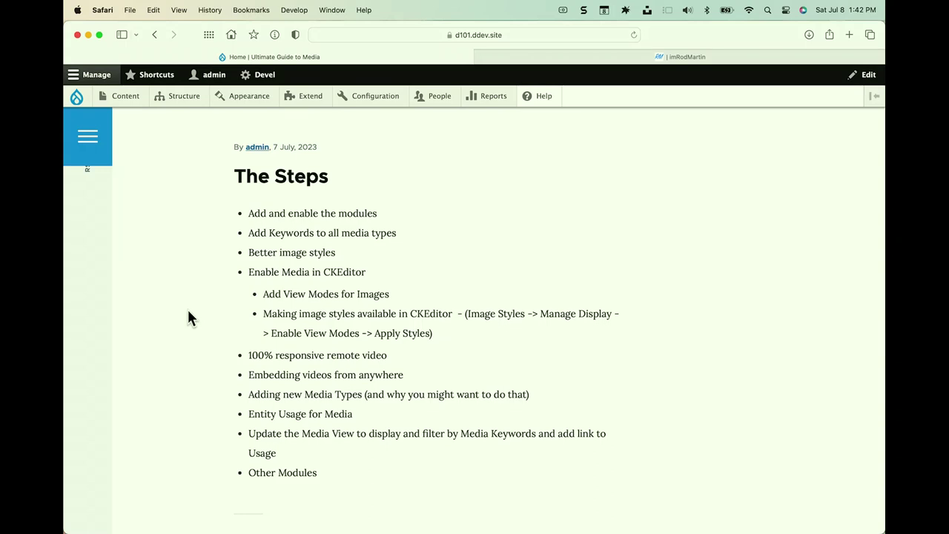
pyautogui.press('super+plus')
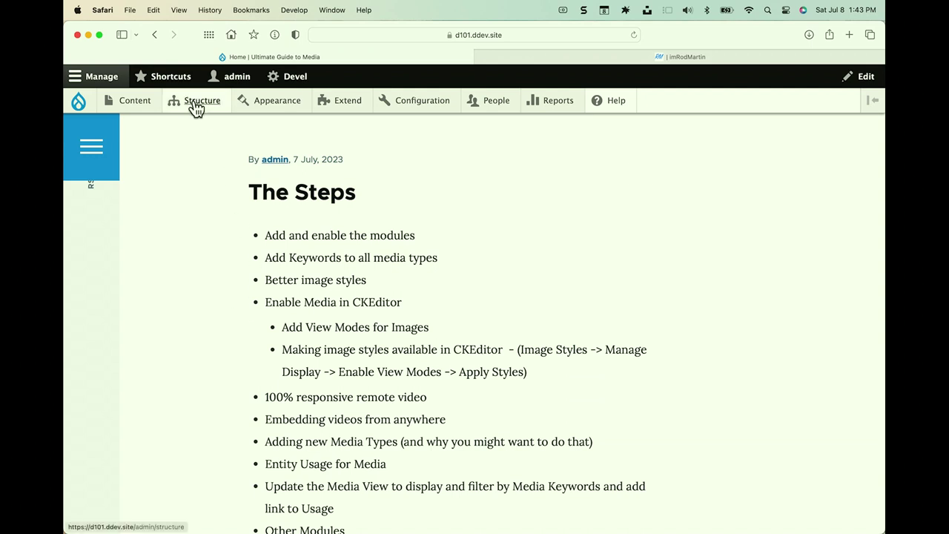
# - Open the term list of the Media Keywords taxonomy vocabulary
pyautogui.moveTo(193, 104)
pyautogui.moveTo(195, 331)
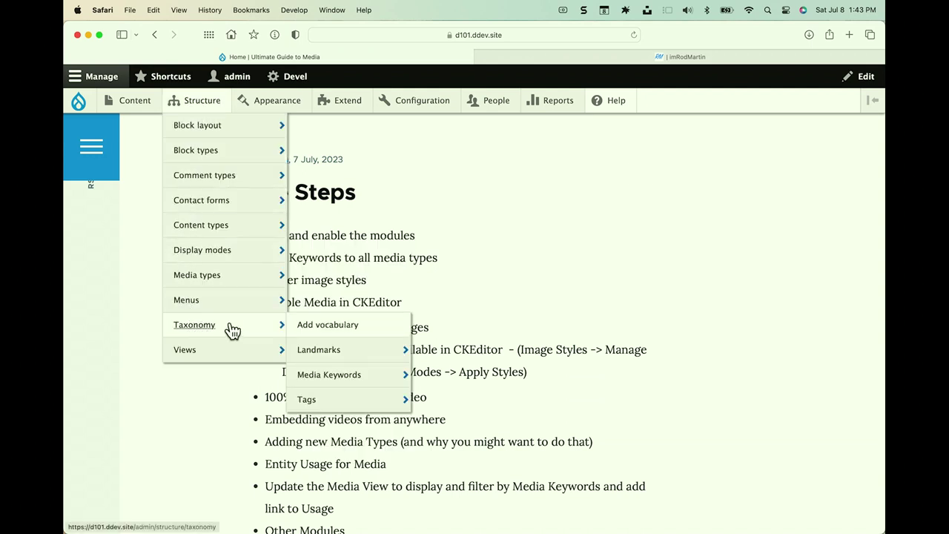
pyautogui.click(323, 375)
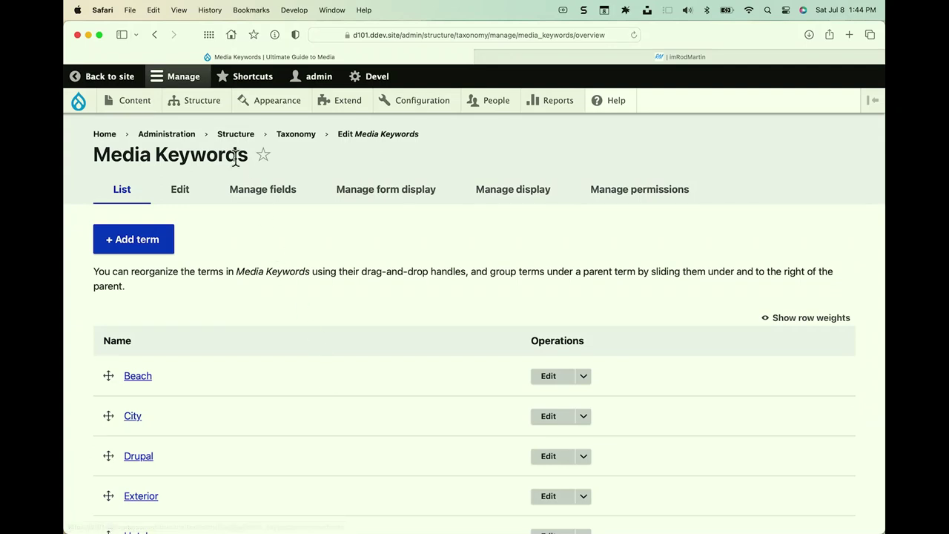
# - Open the field management page of the Image media type
pyautogui.moveTo(199, 108)
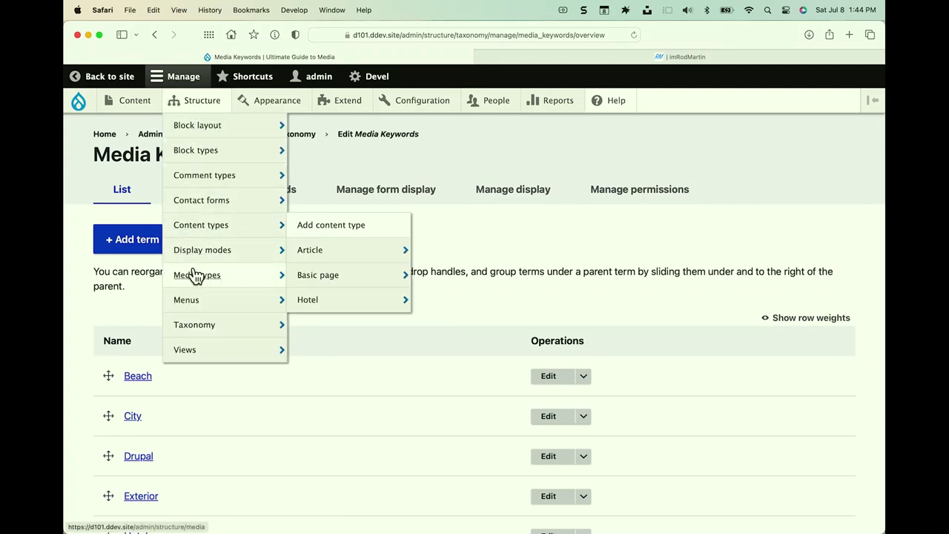
pyautogui.moveTo(199, 279)
pyautogui.moveTo(330, 354)
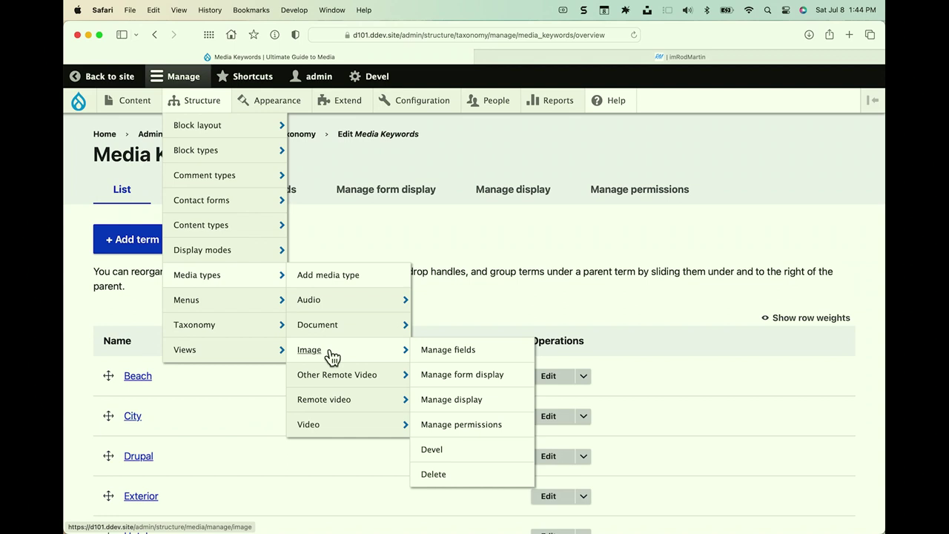
pyautogui.click(425, 355)
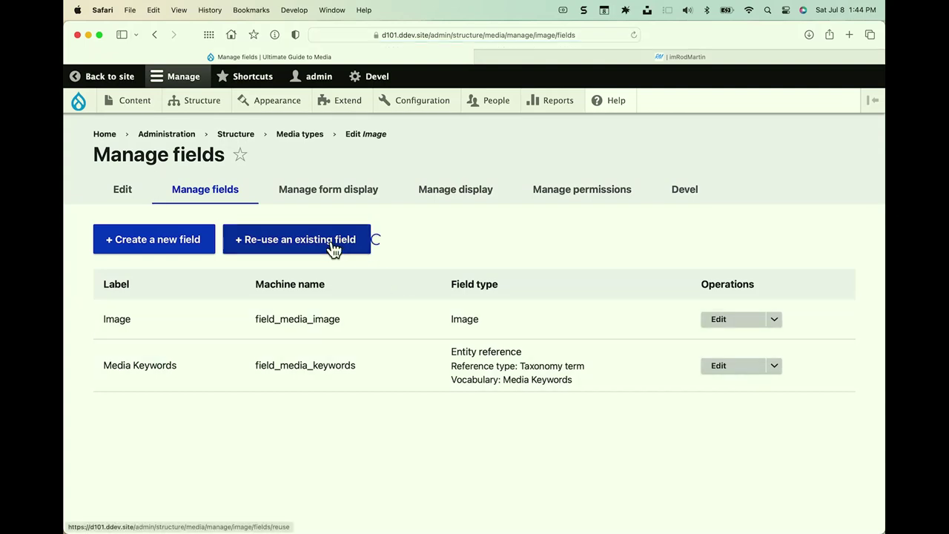
# - Look through the existing fields offered for re-use on the Image media type, and close the list without adding one
pyautogui.click(368, 249)
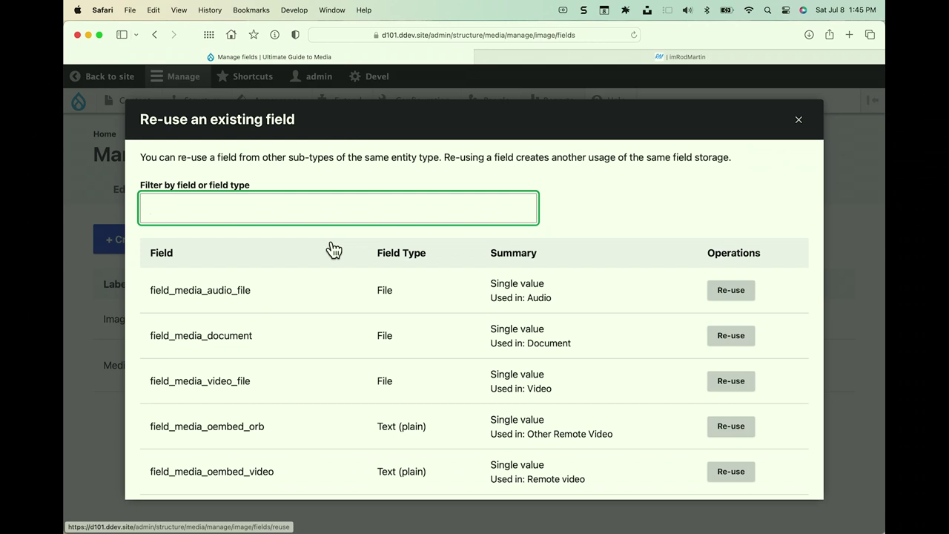
pyautogui.scroll(-1, 334, 249)
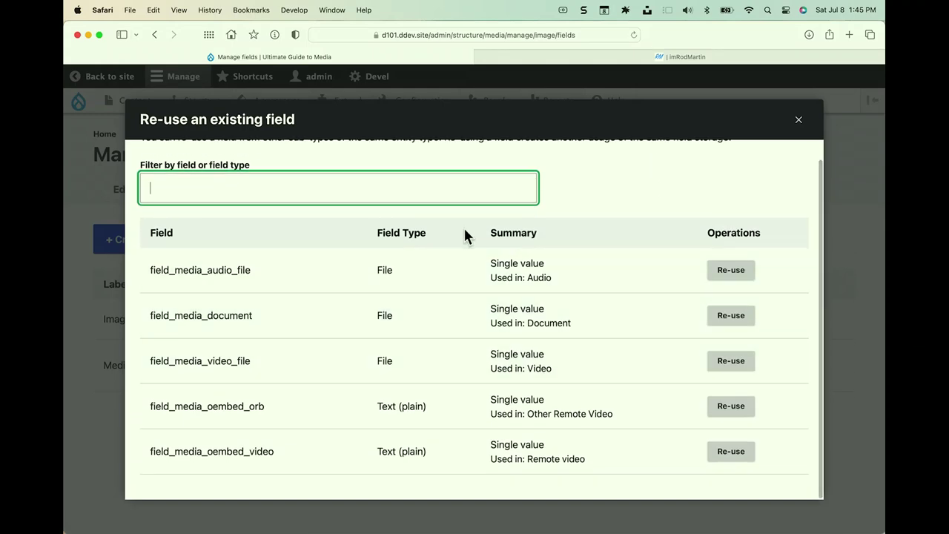
pyautogui.scroll(1, 465, 234)
pyautogui.click(798, 119)
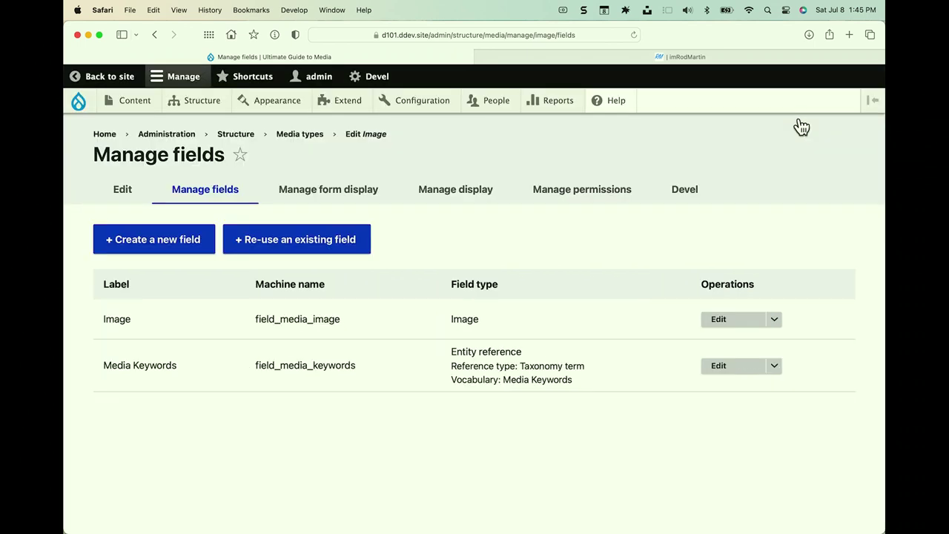
# - Open the field management page of the Document media type
pyautogui.moveTo(200, 105)
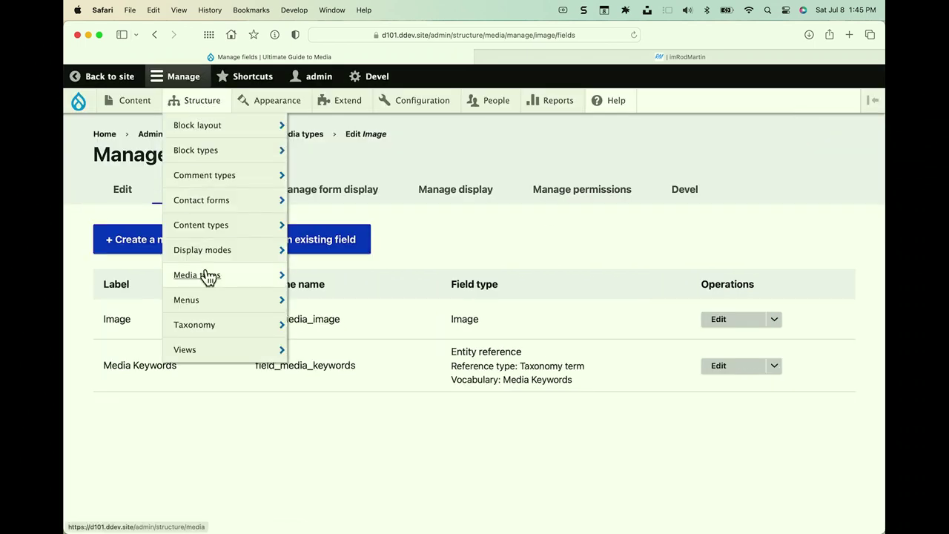
pyautogui.moveTo(208, 280)
pyautogui.moveTo(327, 324)
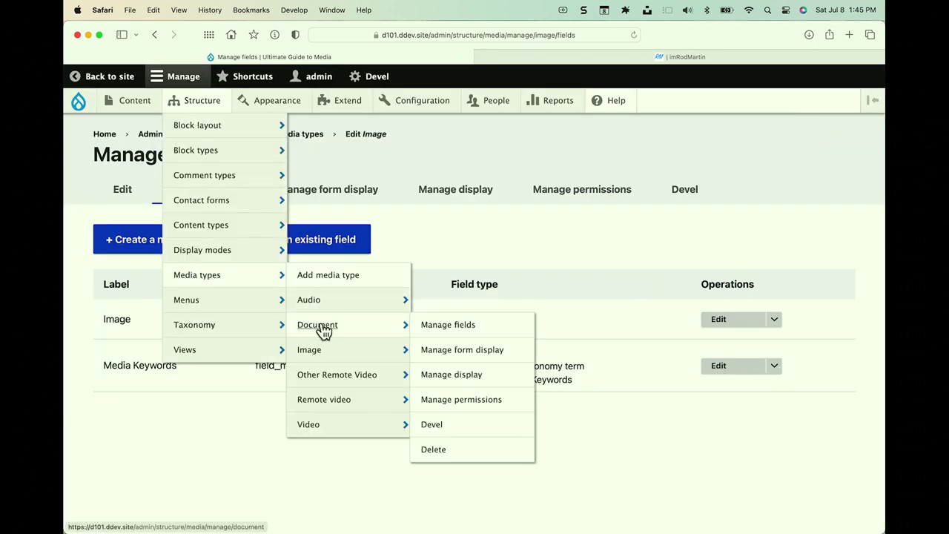
pyautogui.click(436, 325)
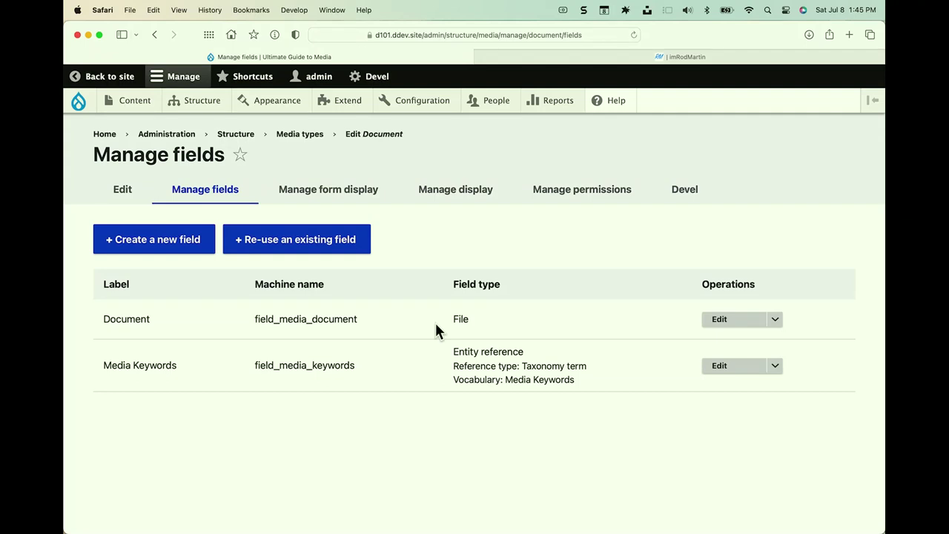
# - Return to the site's front page and review The Steps list again
pyautogui.click(125, 78)
pyautogui.scroll(-5, 205, 332)
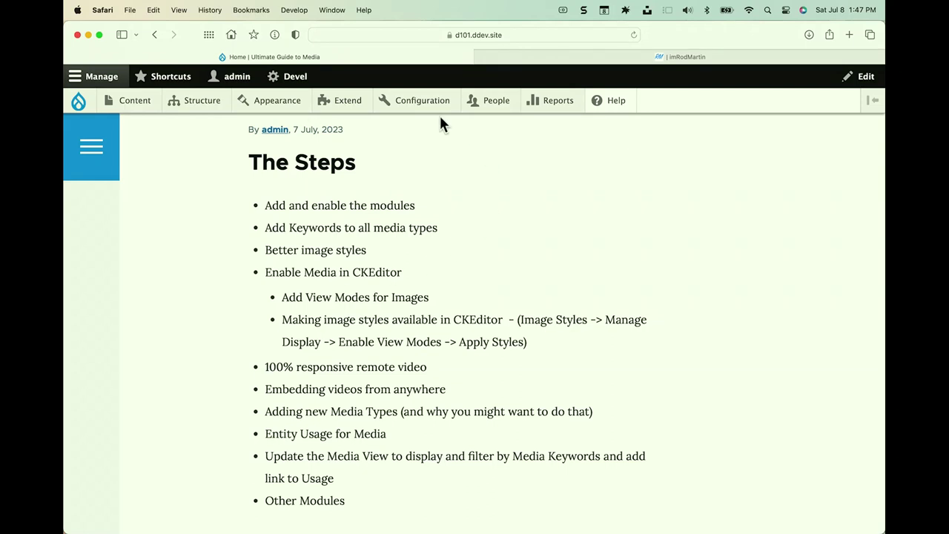
pyautogui.moveTo(422, 106)
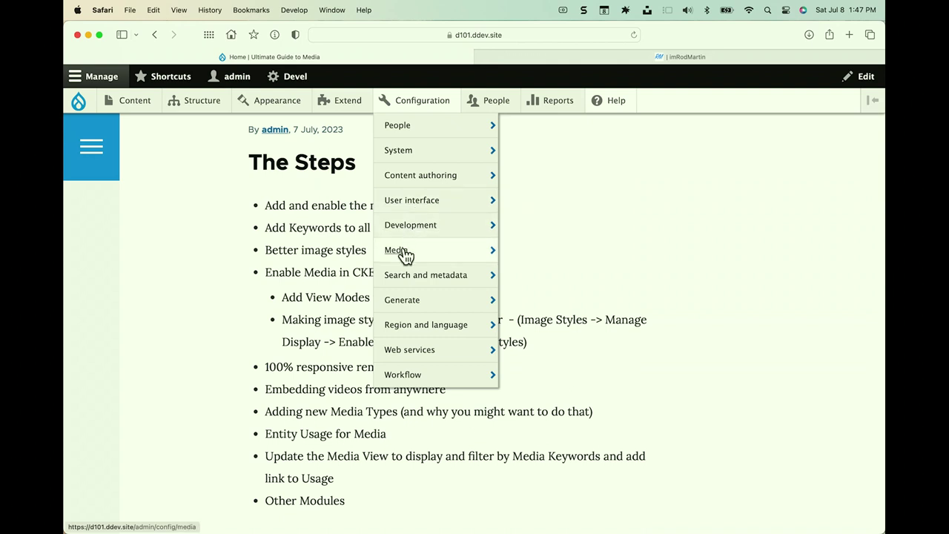
pyautogui.moveTo(404, 253)
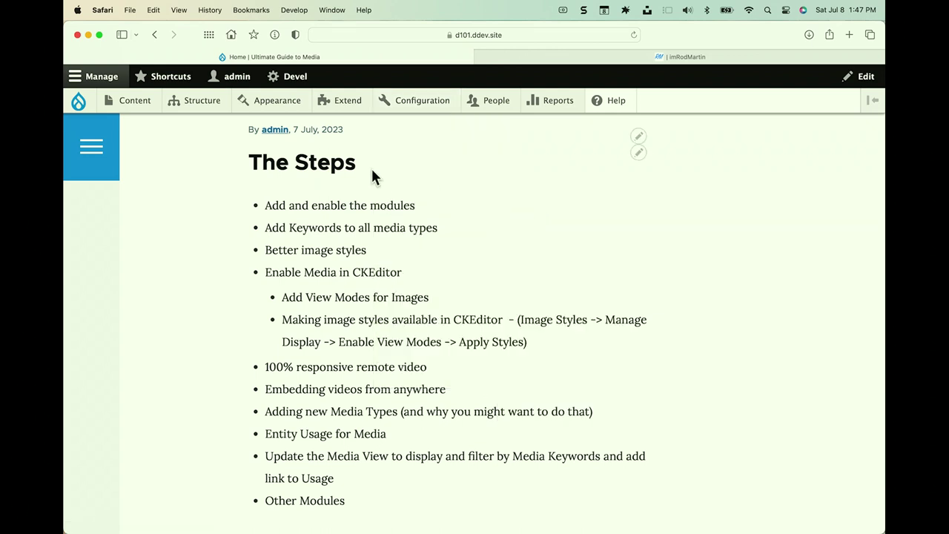
# - Open the form display settings of the Image media type to examine its Image field widget
pyautogui.moveTo(207, 106)
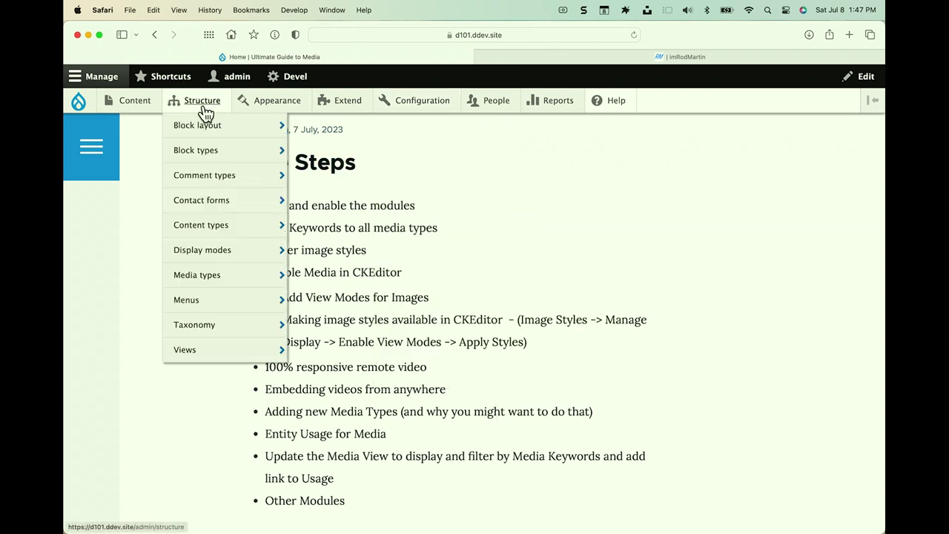
pyautogui.moveTo(203, 278)
pyautogui.moveTo(307, 324)
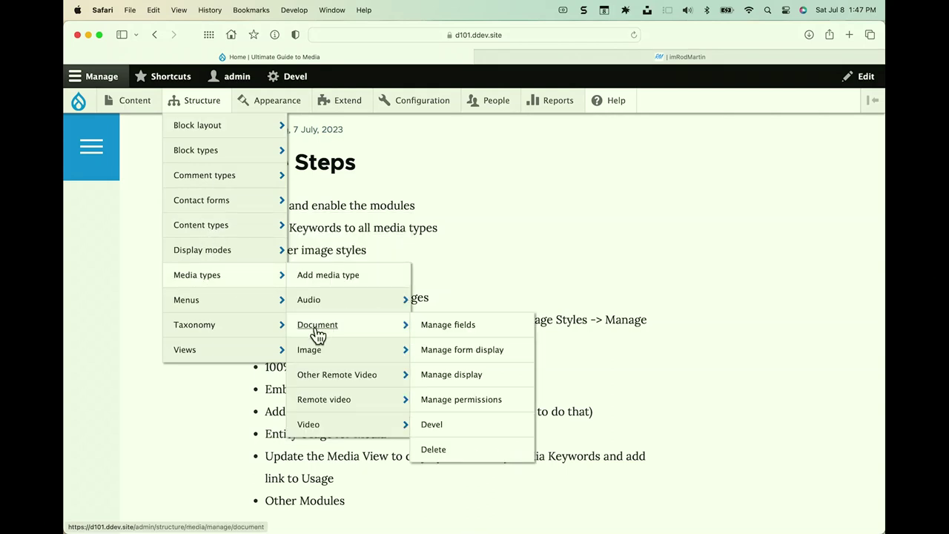
pyautogui.moveTo(314, 355)
pyautogui.click(452, 377)
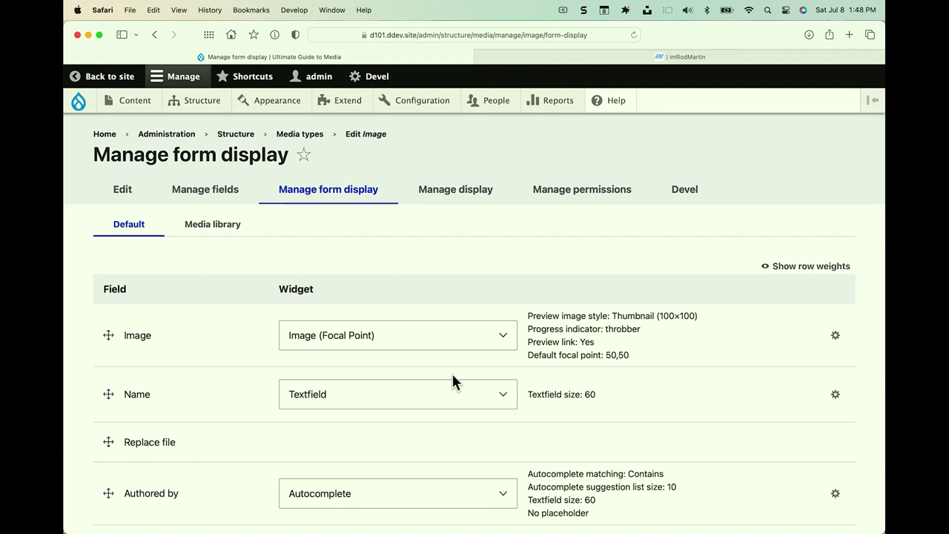
# - Go to the site's media list and open the Big Ben image for editing
pyautogui.moveTo(140, 102)
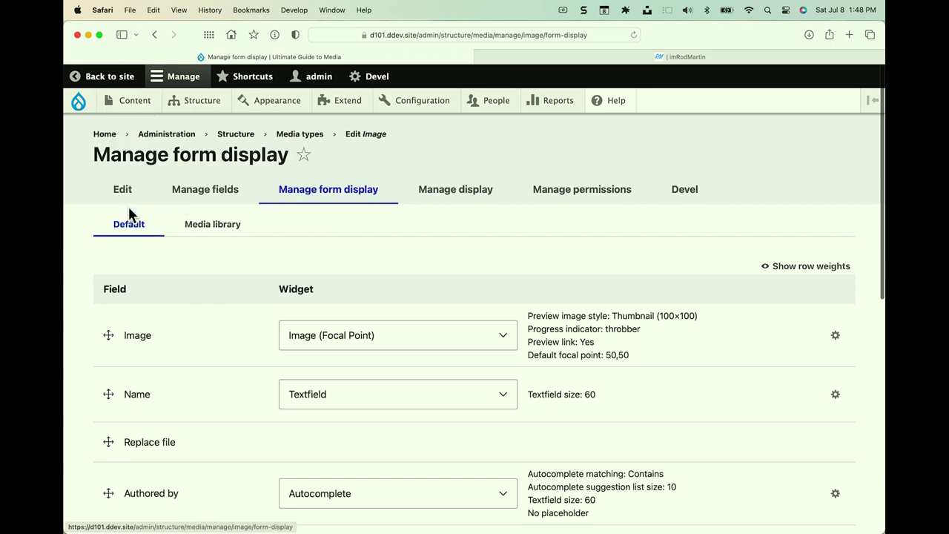
pyautogui.click(127, 202)
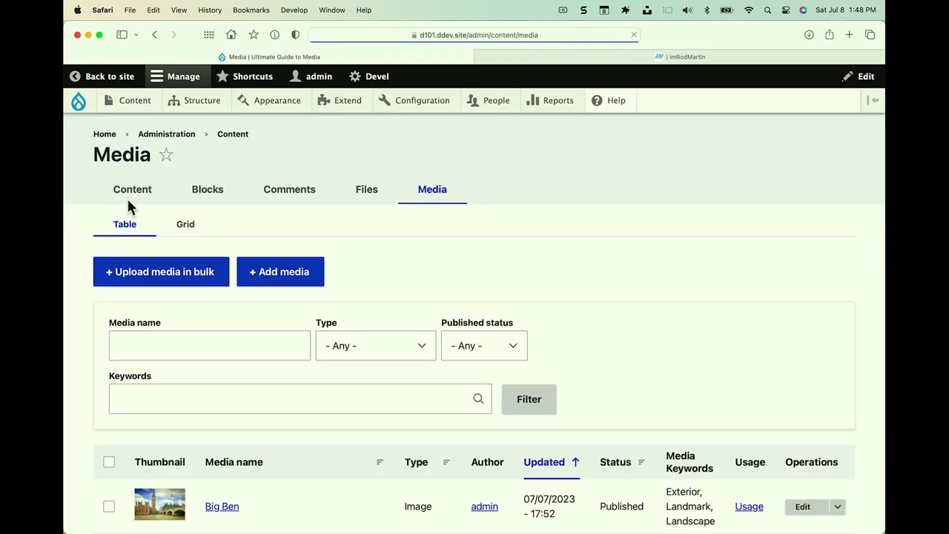
pyautogui.scroll(-5, 311, 301)
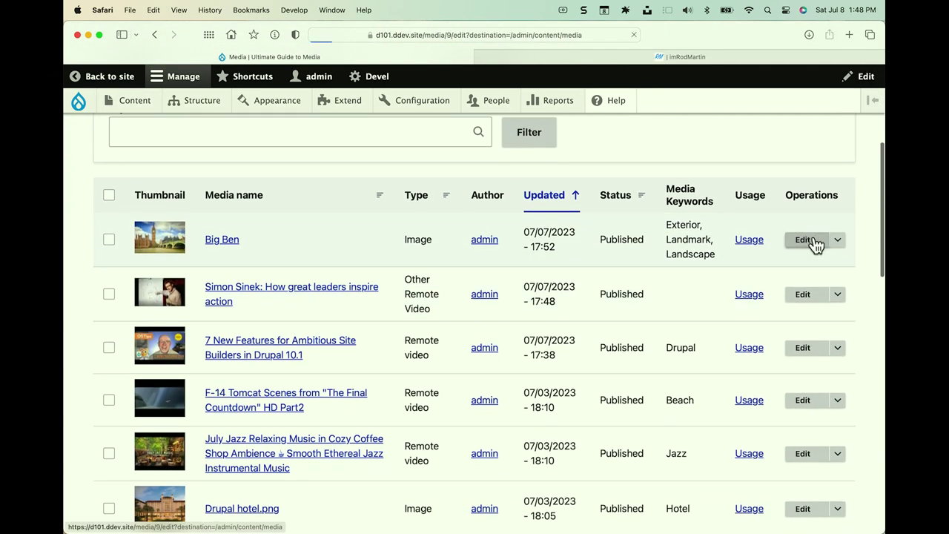
pyautogui.click(815, 244)
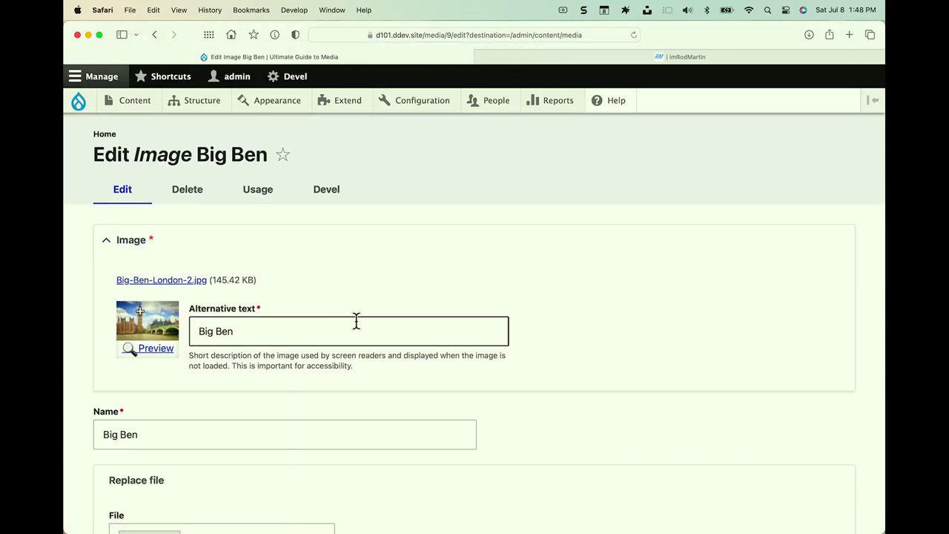
# - Open the focal point preview of the Big Ben image and look through its image style crops
pyautogui.press('super+equal')
pyautogui.press('super+equal')
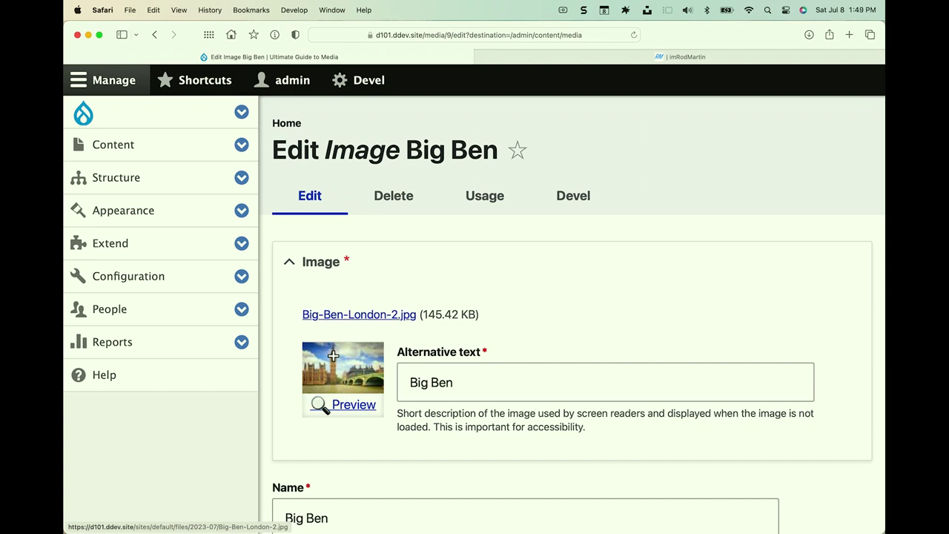
pyautogui.press('super+minus')
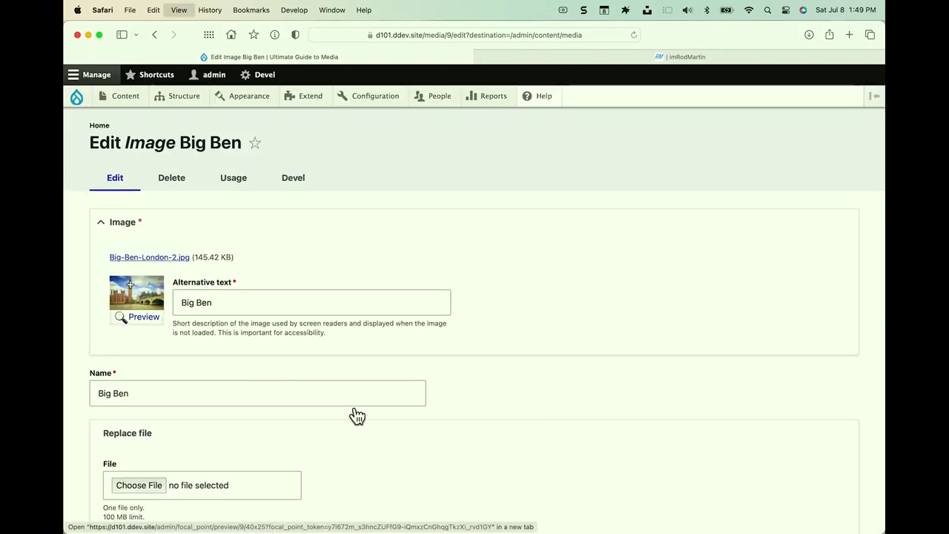
pyautogui.click(143, 312)
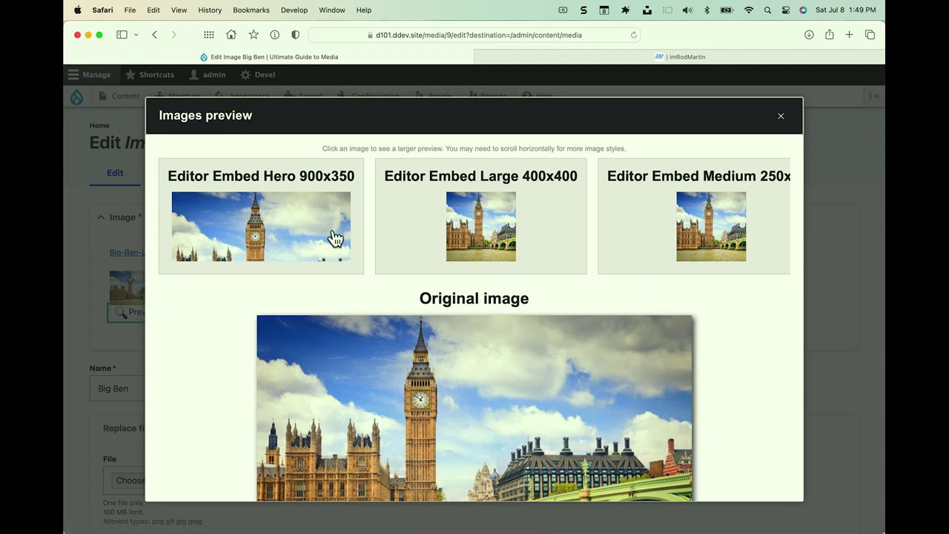
pyautogui.hscroll(10, 334, 237)
pyautogui.hscroll(10, 333, 237)
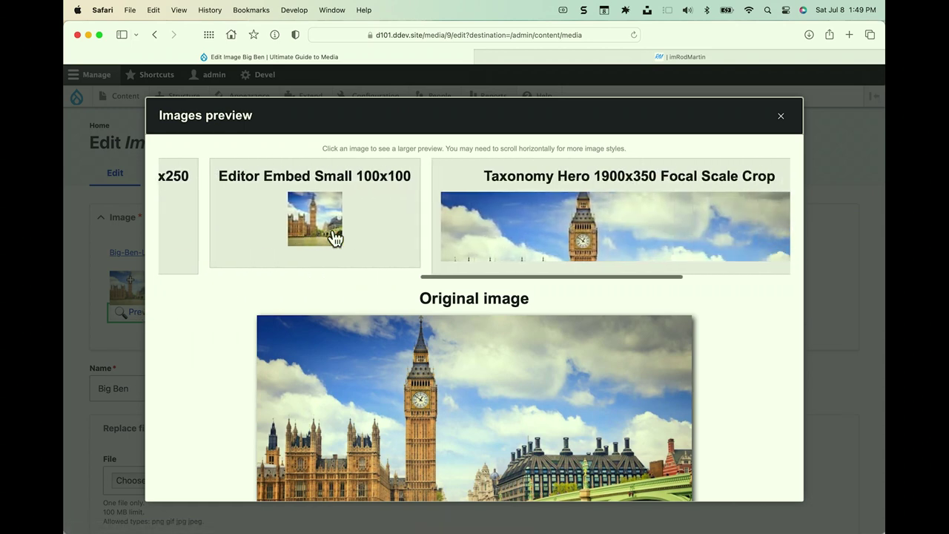
# - Compare the remaining image style crops in the Big Ben focal point preview and close the preview
pyautogui.hscroll(2, 335, 237)
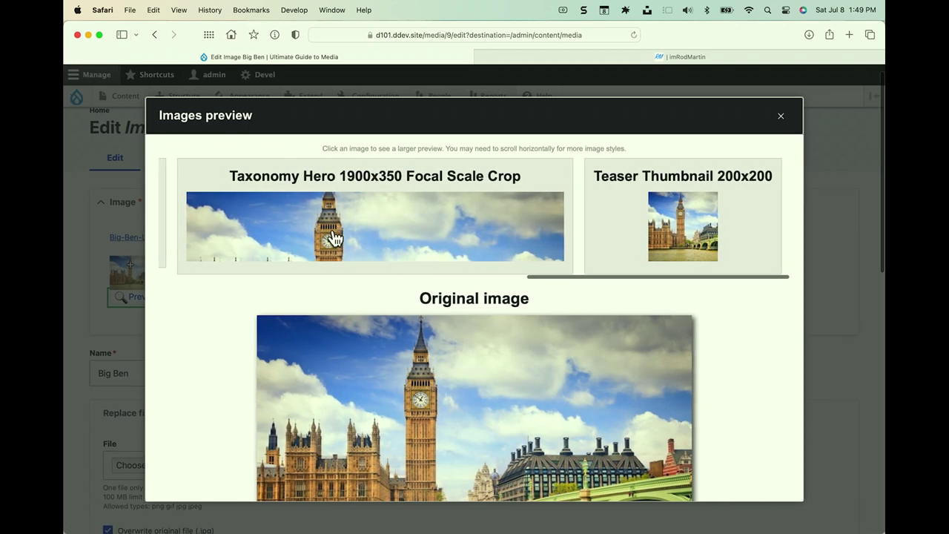
pyautogui.hscroll(-10, 333, 237)
pyautogui.hscroll(-1, 334, 237)
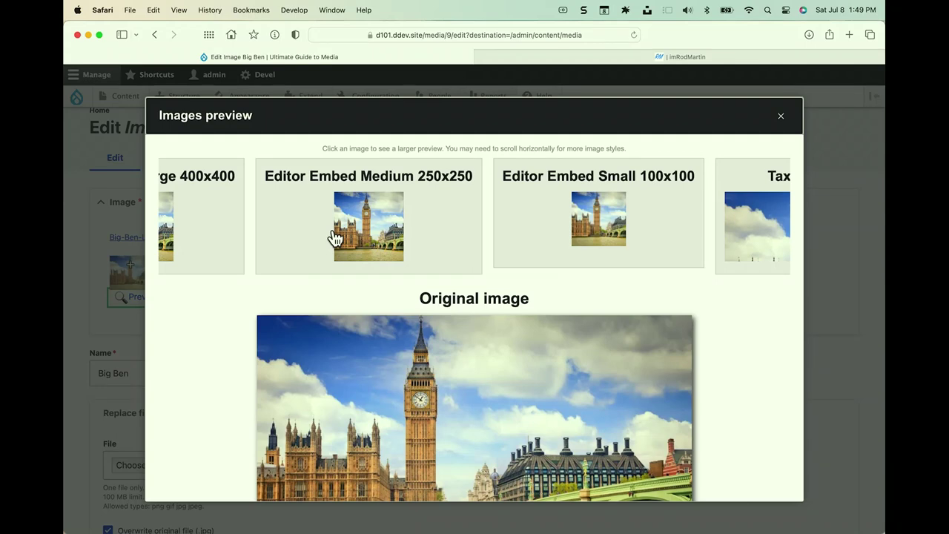
pyautogui.hscroll(-10, 335, 237)
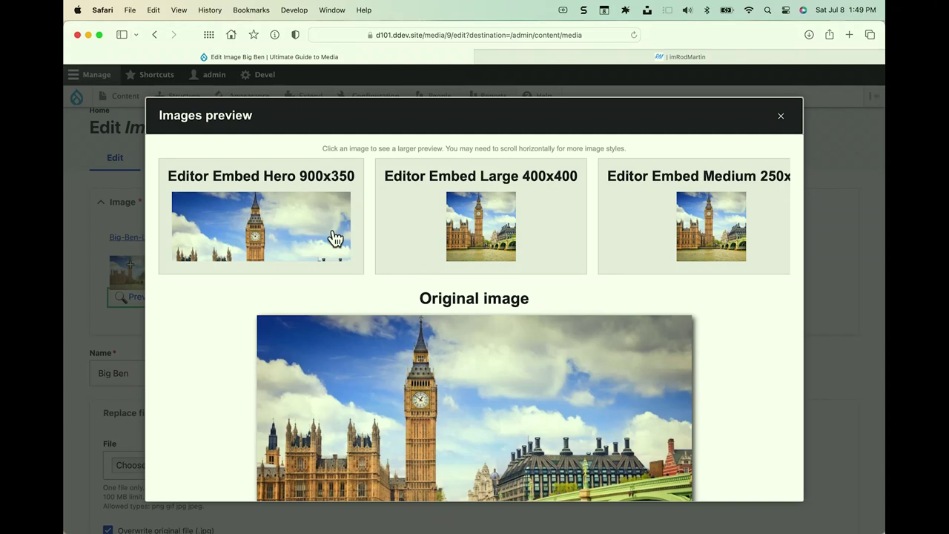
pyautogui.click(783, 117)
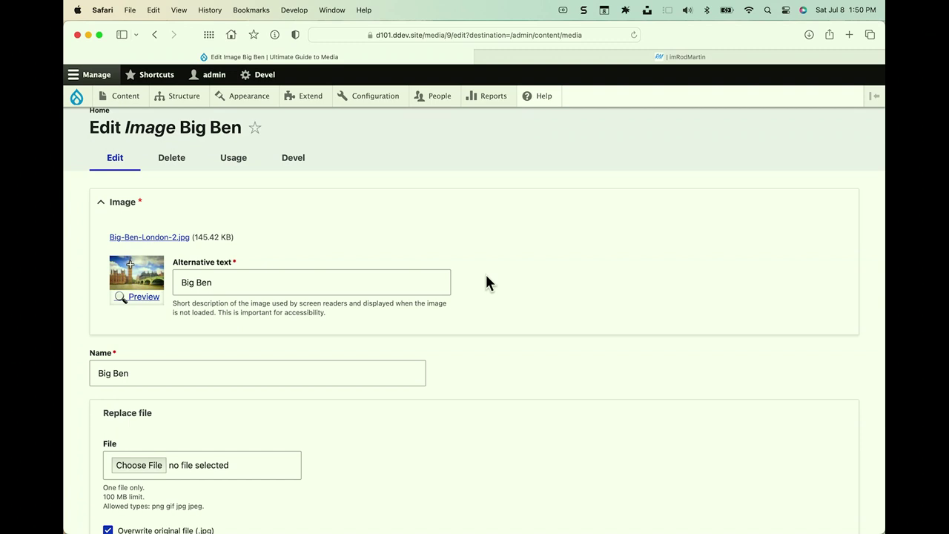
# - Return to the site's front page to check The Steps list, and open the image styles list to review its styles
pyautogui.click(77, 97)
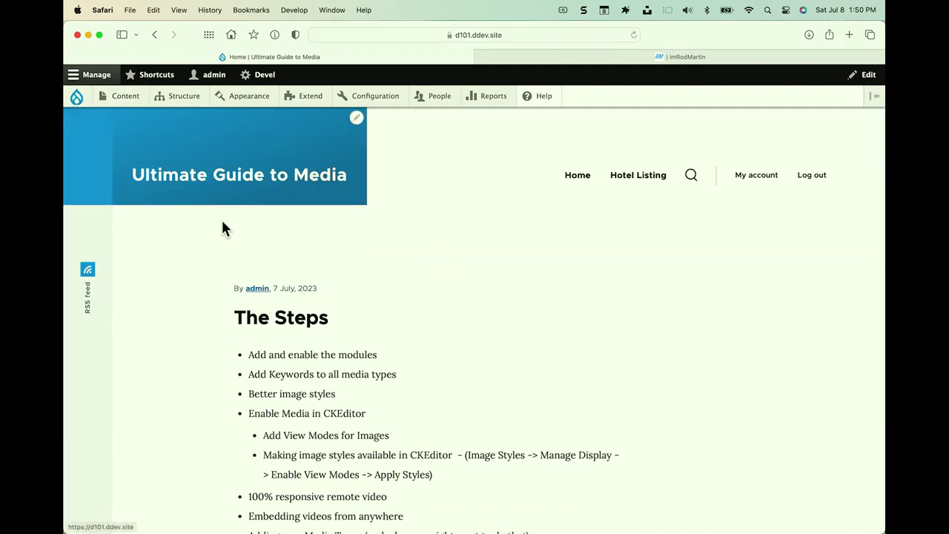
pyautogui.scroll(-3, 276, 255)
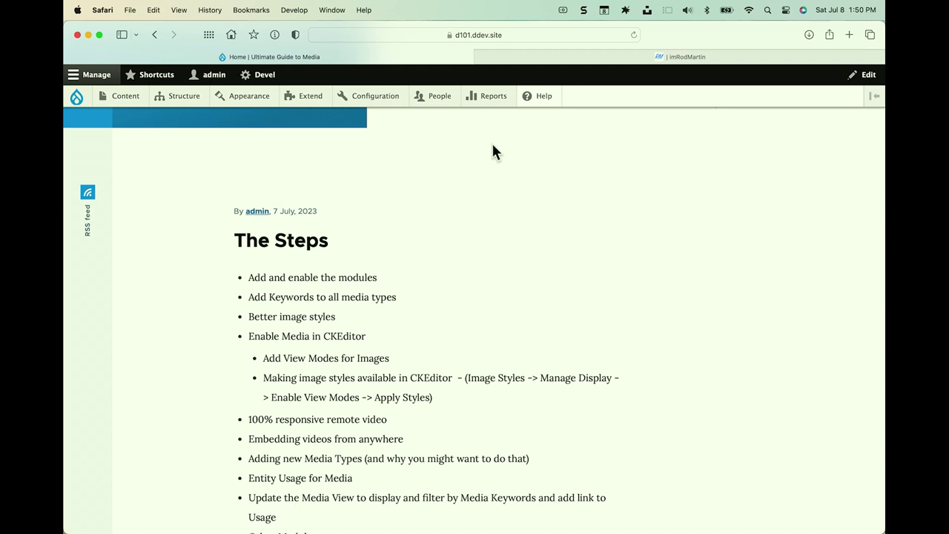
pyautogui.moveTo(383, 100)
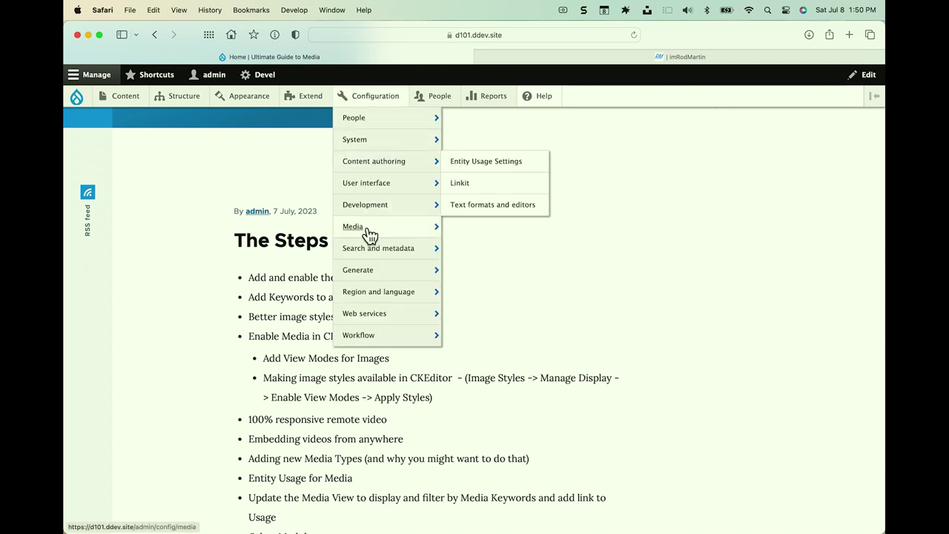
pyautogui.moveTo(362, 228)
pyautogui.click(483, 271)
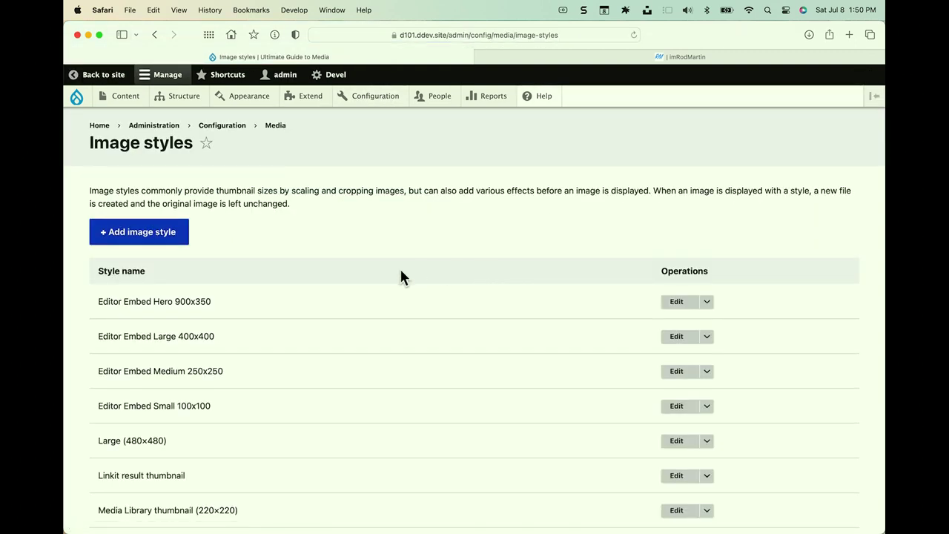
pyautogui.scroll(-5, 401, 276)
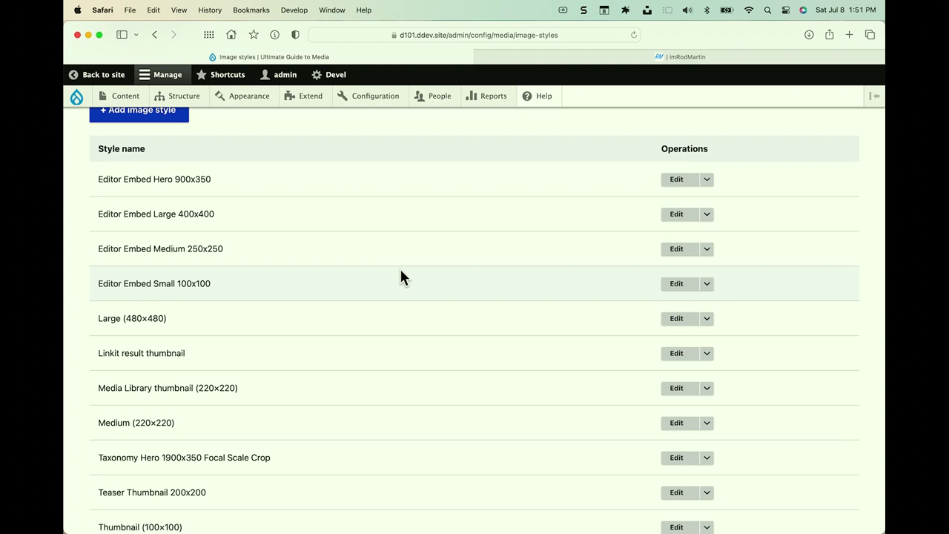
pyautogui.scroll(-3, 401, 277)
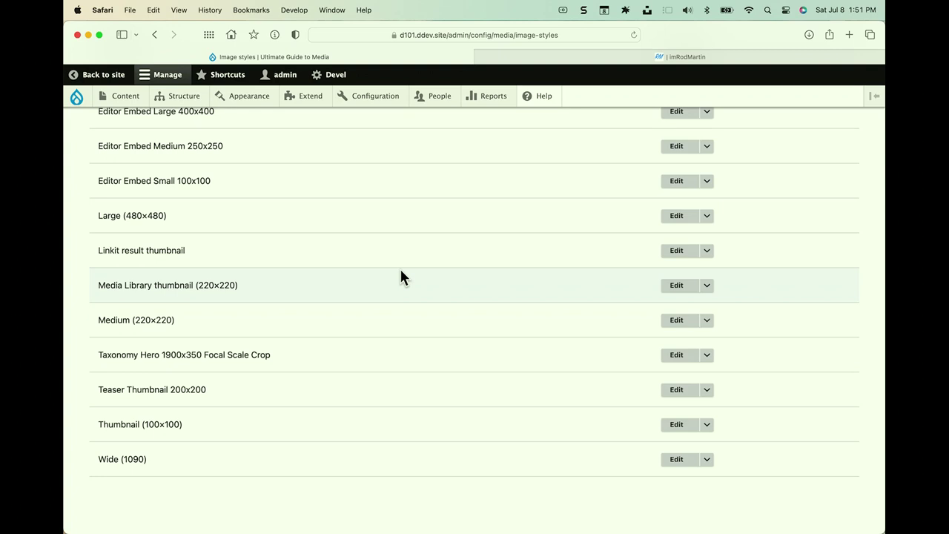
# - Open the Taxonomy Hero 1900x350 Focal Scale Crop image style for editing and look through the effects that can be added
pyautogui.click(677, 356)
pyautogui.scroll(-2, 516, 338)
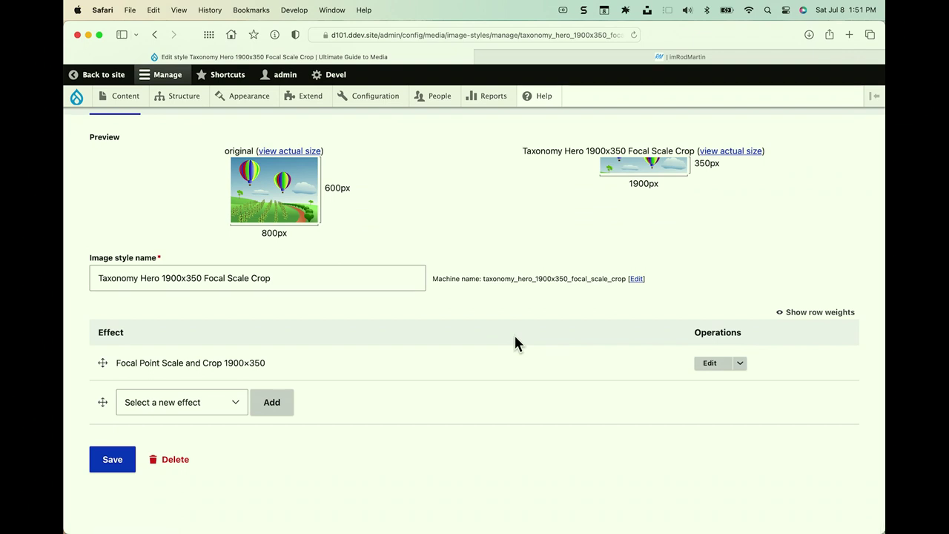
pyautogui.click(237, 405)
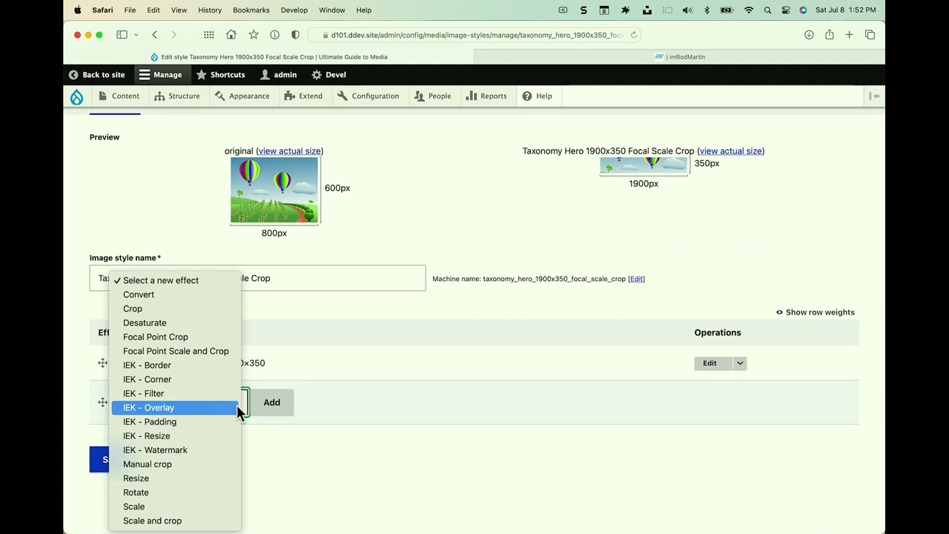
pyautogui.click(437, 345)
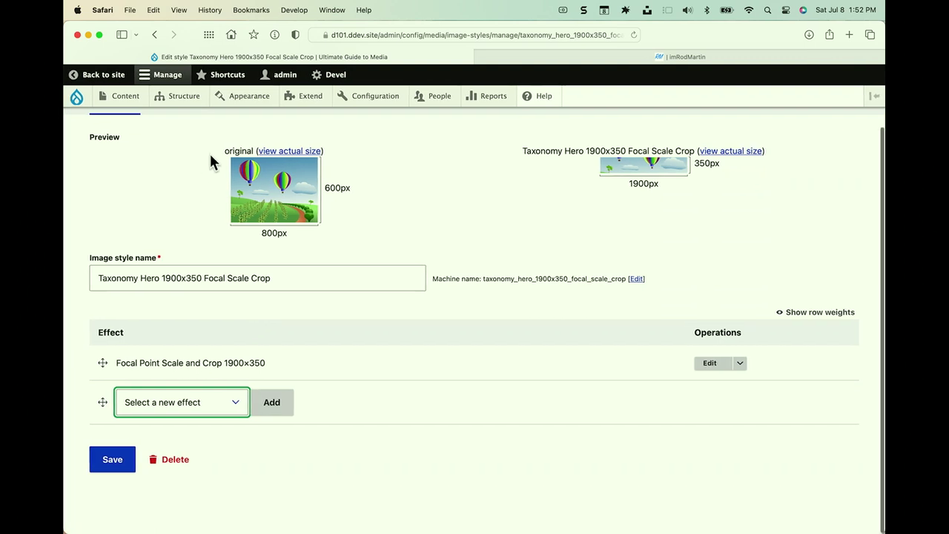
# - Open the Big Ben term from the Landmarks vocabulary to view its hero image on the term page
pyautogui.moveTo(185, 101)
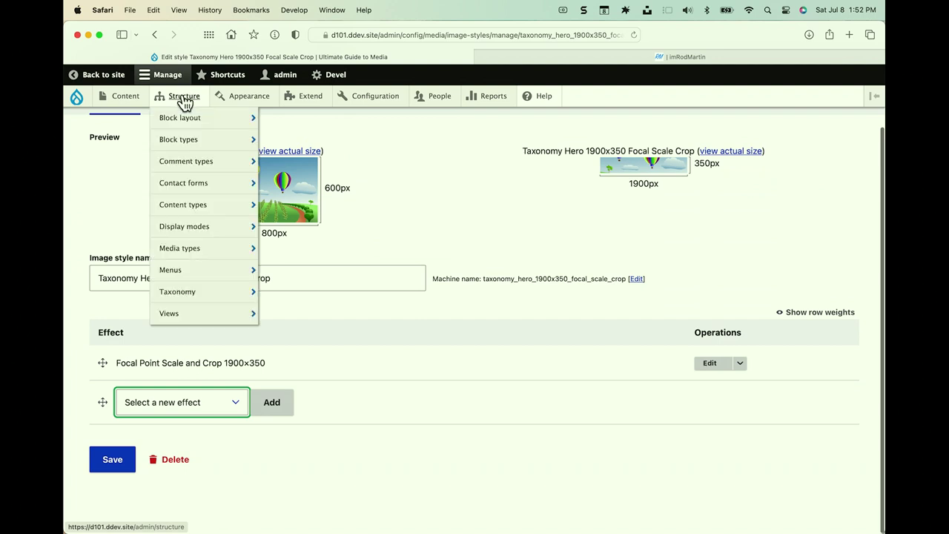
pyautogui.moveTo(203, 293)
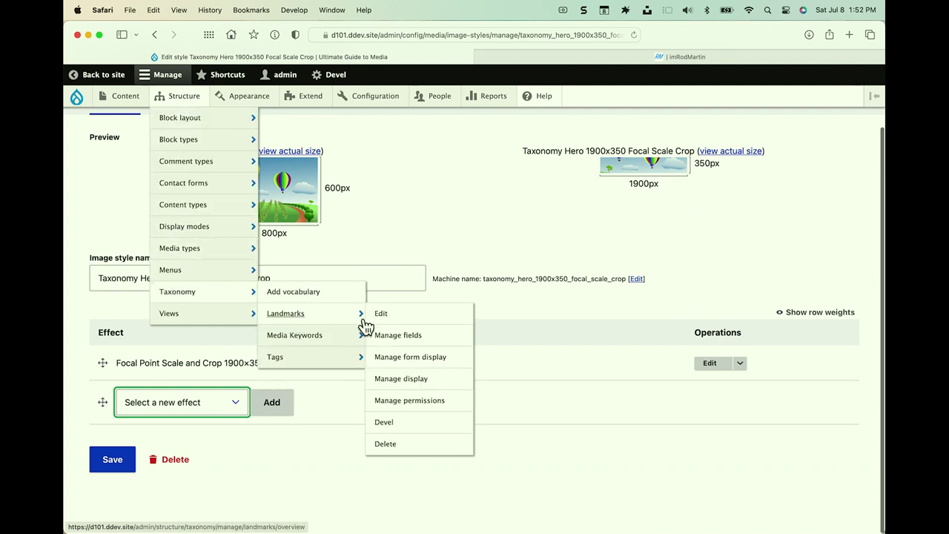
pyautogui.click(290, 314)
pyautogui.click(131, 323)
pyautogui.scroll(-5, 134, 323)
pyautogui.scroll(-1, 135, 326)
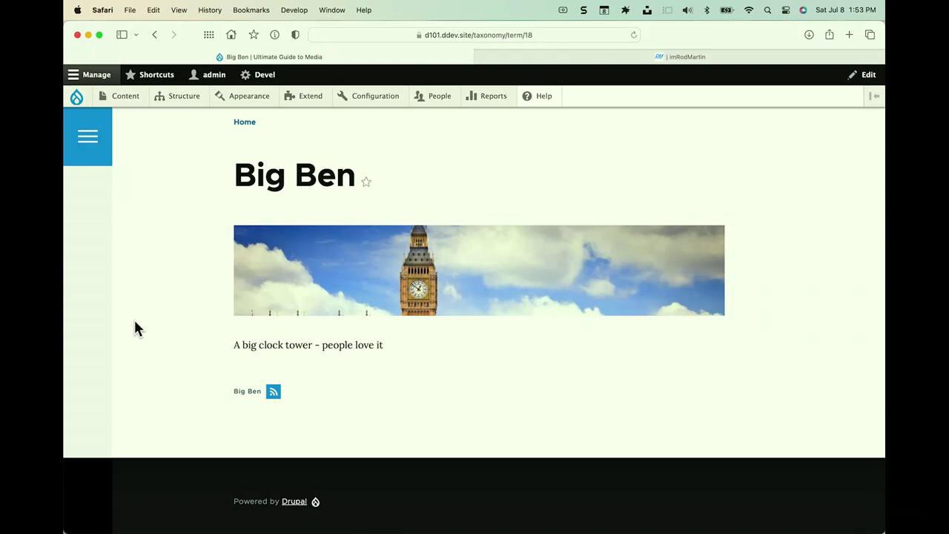
# - Open the display settings of the Landmarks vocabulary to examine the Landmark Image field's format and image style
pyautogui.moveTo(183, 96)
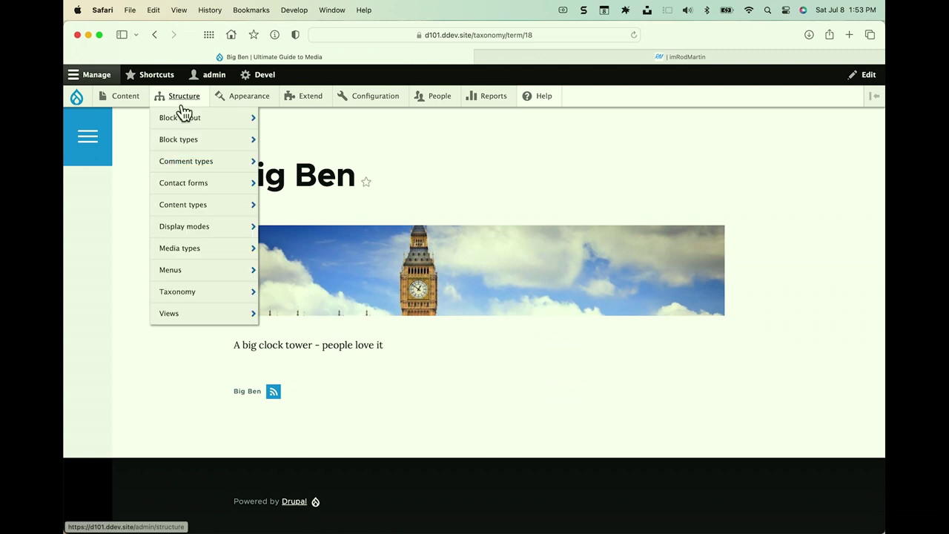
pyautogui.moveTo(175, 295)
pyautogui.moveTo(286, 314)
pyautogui.click(397, 379)
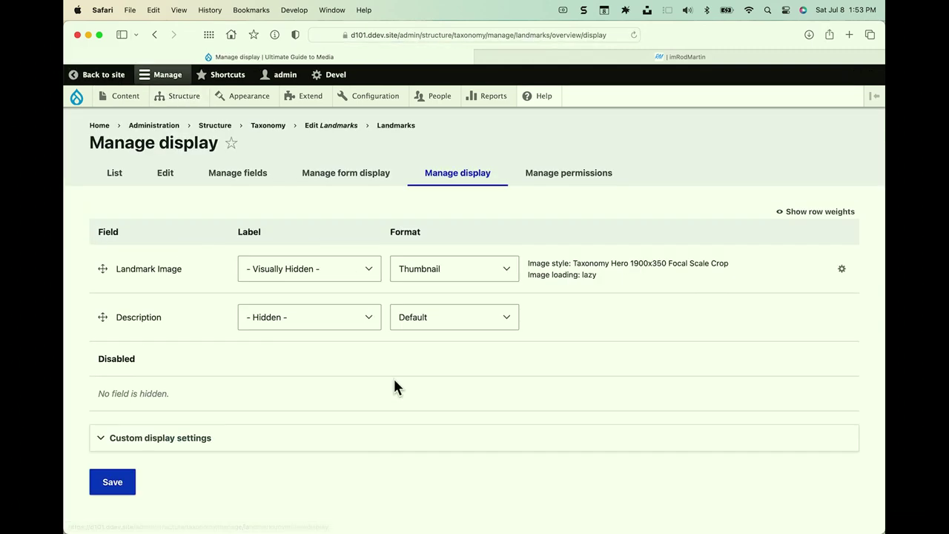
pyautogui.scroll(-1, 393, 377)
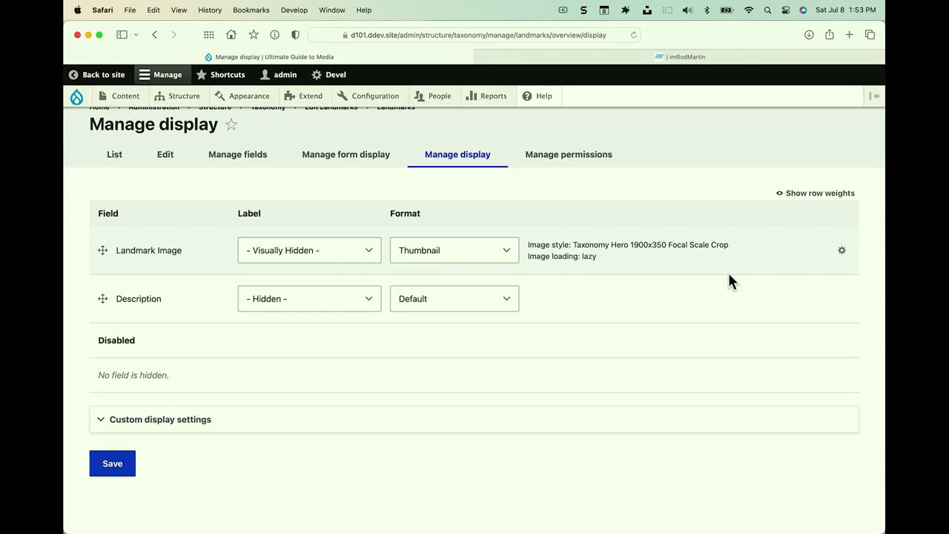
# - Try the Entity ID and Rendered entity formats for the Landmark Image field, and set its format back to Thumbnail
pyautogui.click(439, 256)
pyautogui.click(442, 287)
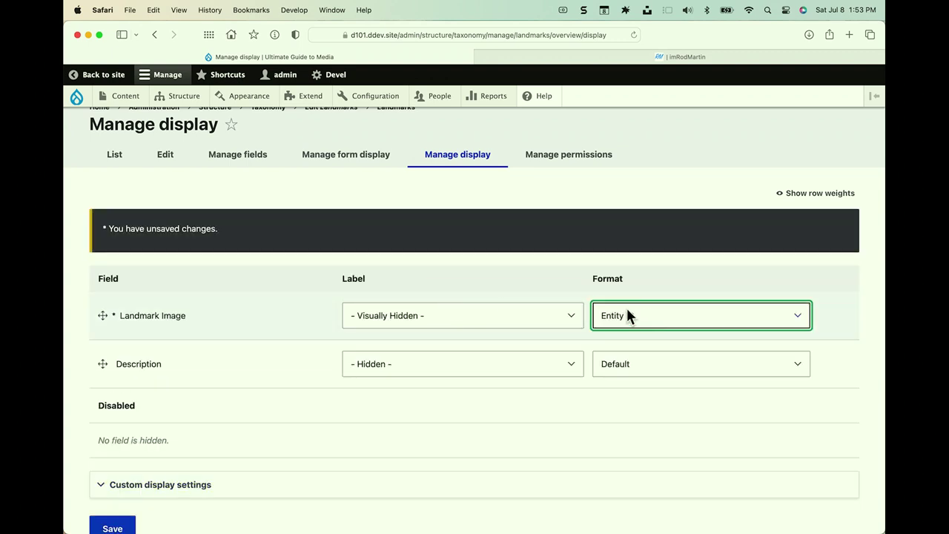
pyautogui.click(626, 310)
pyautogui.click(619, 297)
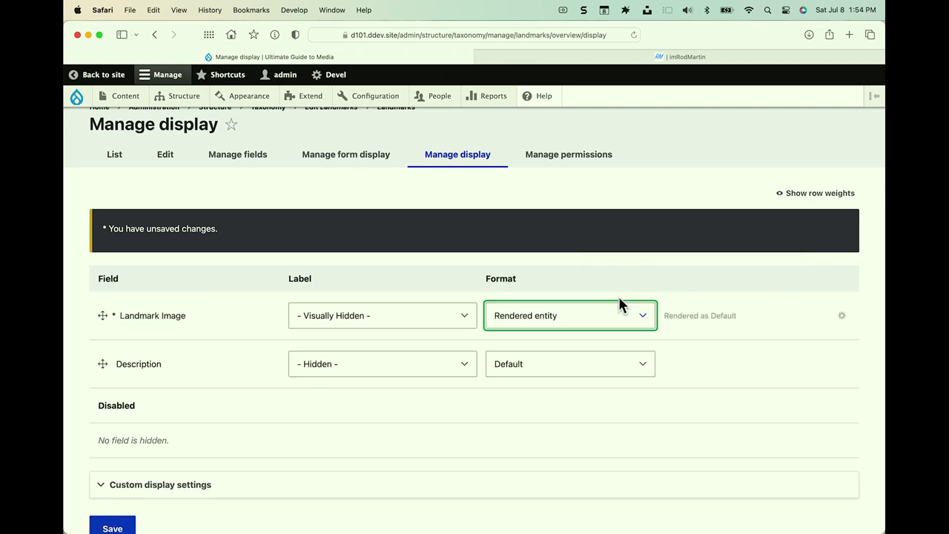
pyautogui.click(562, 314)
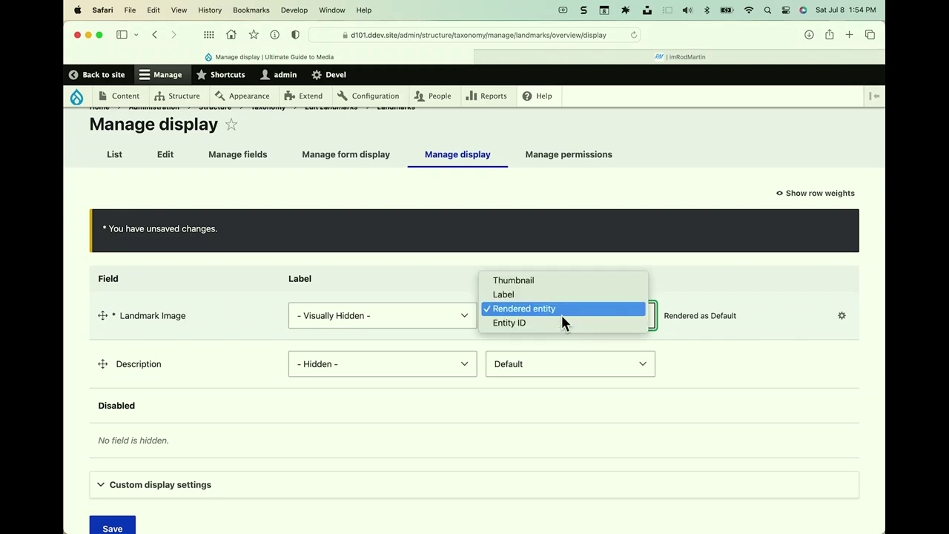
pyautogui.click(545, 282)
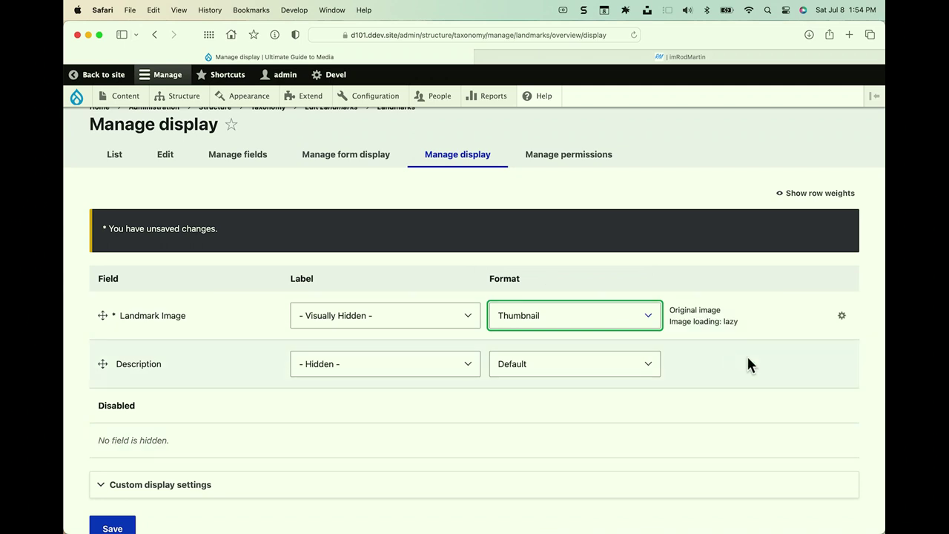
# - Set the Landmark Image field's image style to Taxonomy Hero 1900x350 Focal Scale Crop and save the display settings
pyautogui.click(842, 316)
pyautogui.click(545, 282)
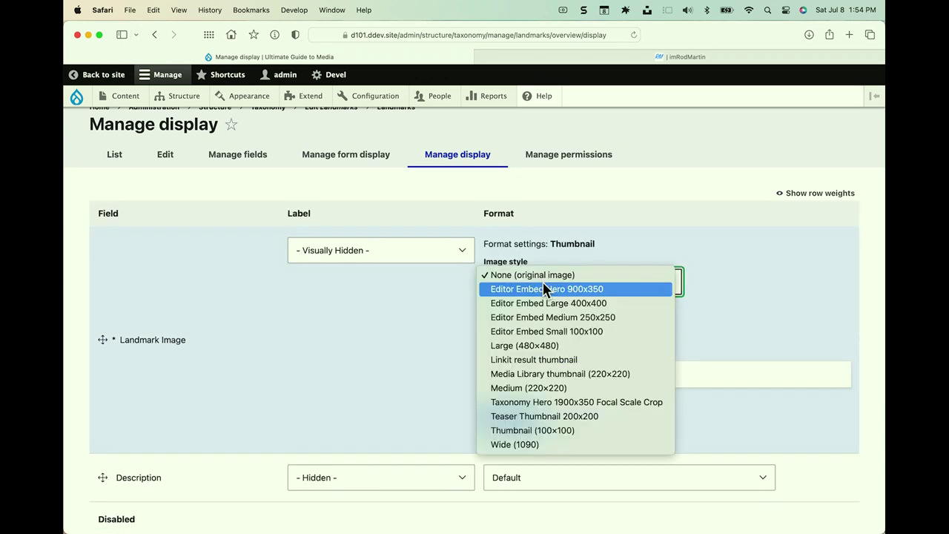
pyautogui.click(543, 401)
pyautogui.scroll(-5, 320, 400)
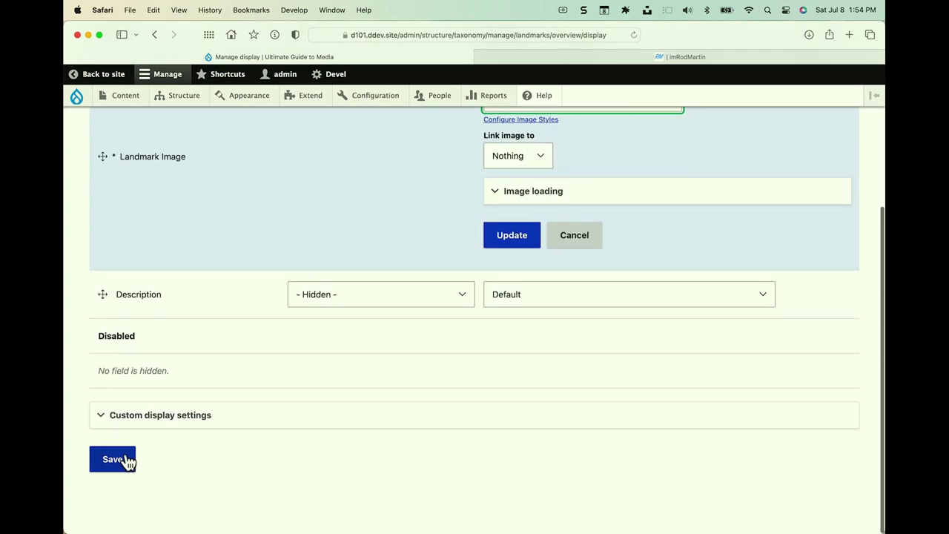
pyautogui.click(113, 461)
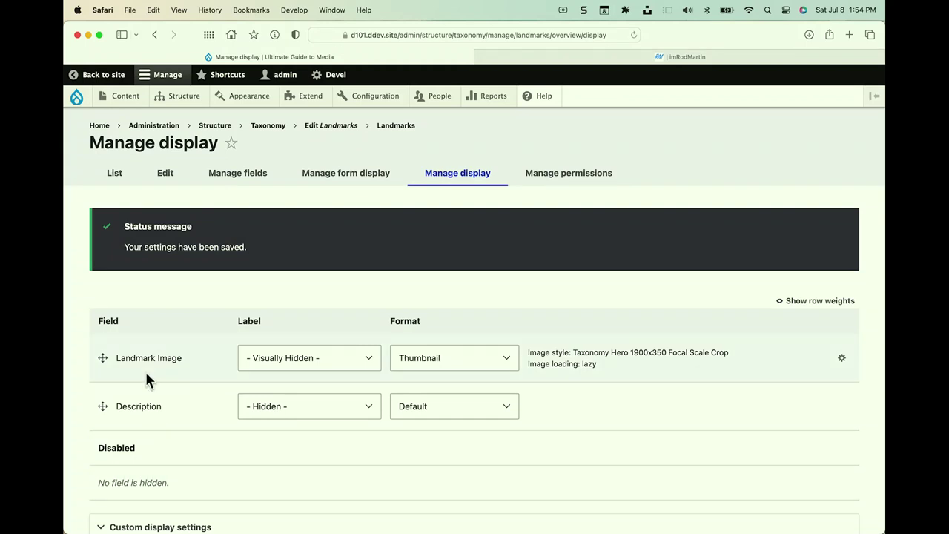
# - Go back to the site's front page and read through The Steps list down to Other Modules
pyautogui.click(79, 101)
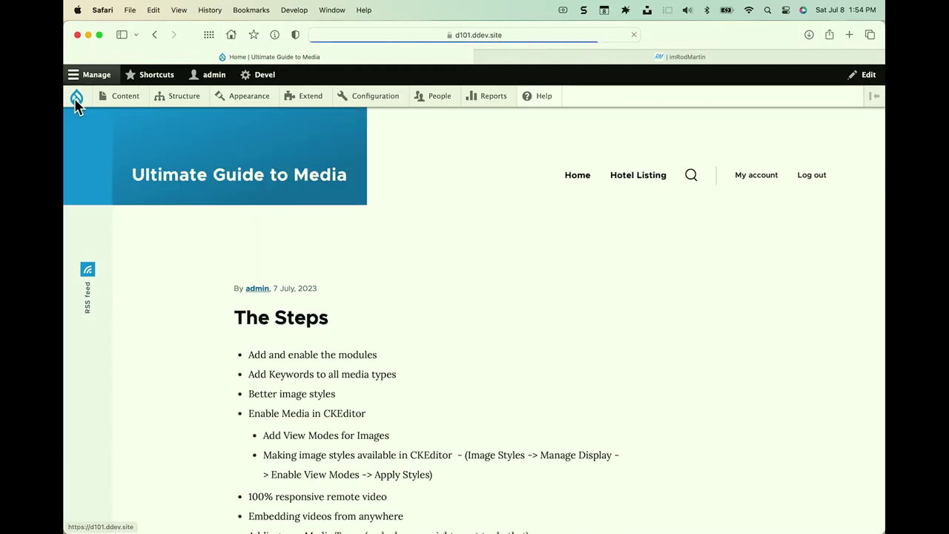
pyautogui.scroll(-3, 136, 268)
pyautogui.scroll(-2, 136, 268)
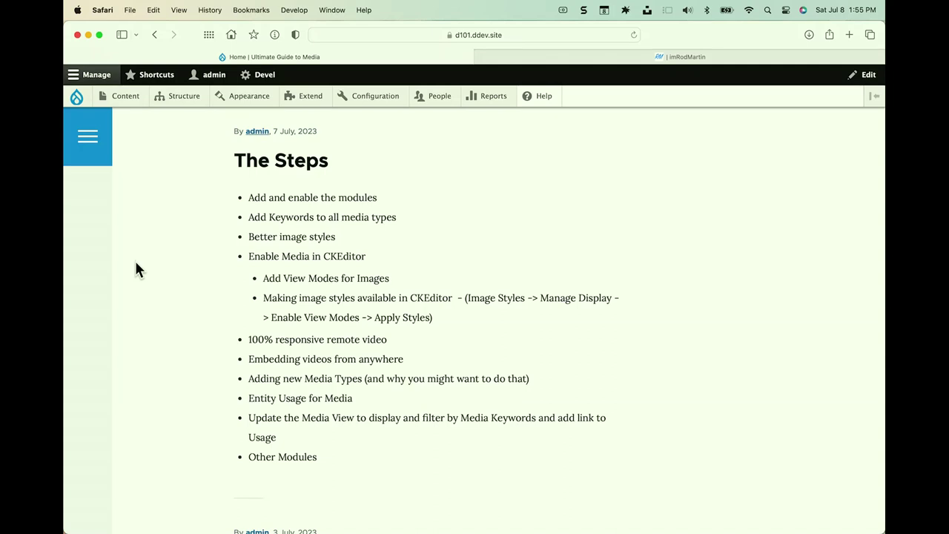
# - Open the configuration of the Basic HTML text format from the site's text formats and editors
pyautogui.moveTo(377, 98)
pyautogui.moveTo(365, 171)
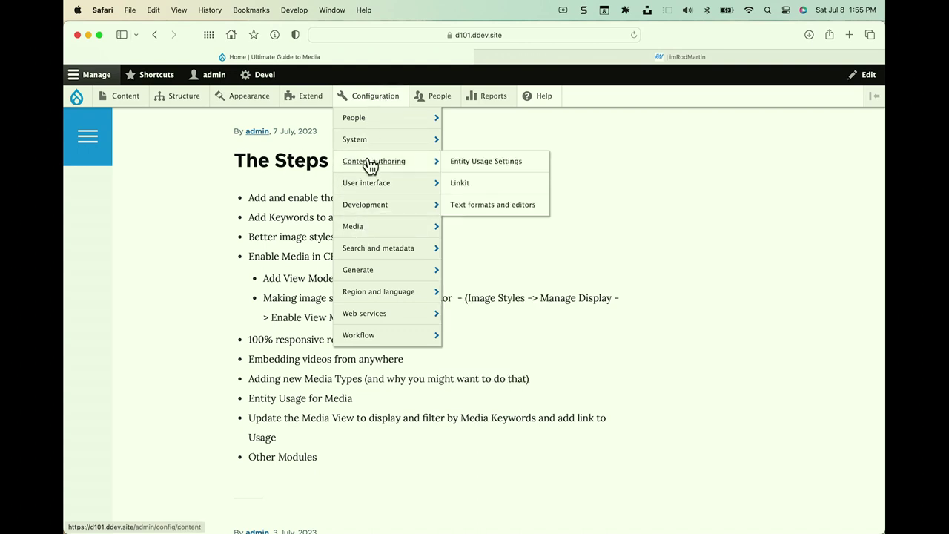
pyautogui.click(473, 207)
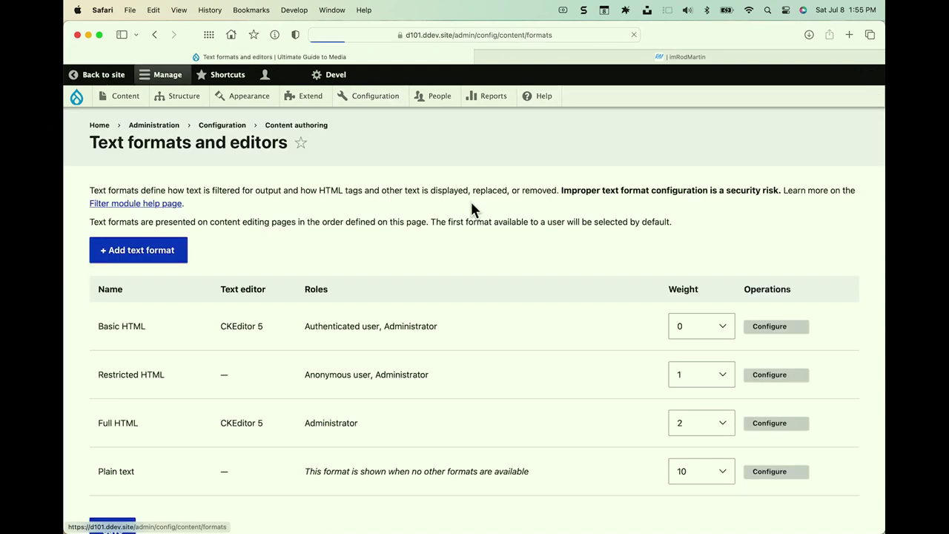
pyautogui.click(768, 338)
pyautogui.scroll(-1, 607, 309)
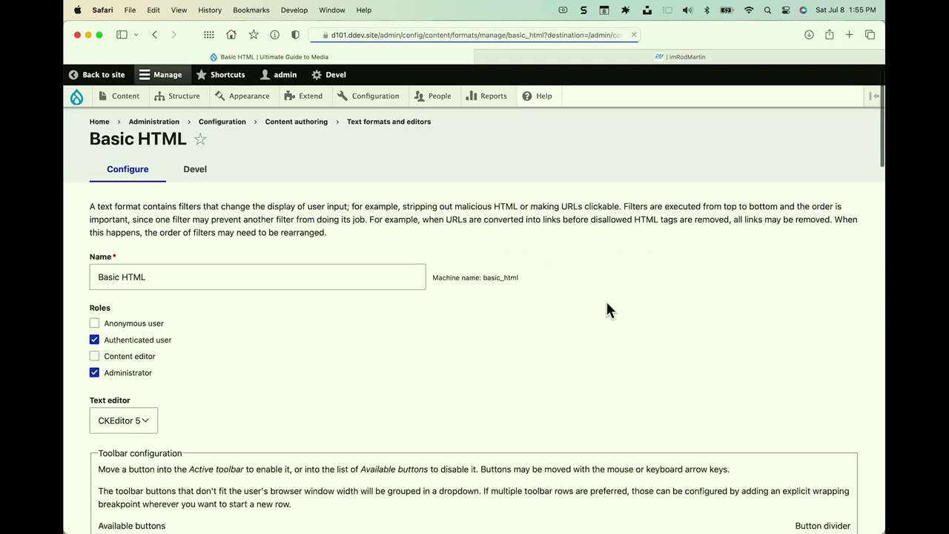
# - Examine the Basic HTML format's CKEditor toolbar, its Media plugin setting for overriding the default view mode, and the enabled filters
pyautogui.scroll(-5, 607, 304)
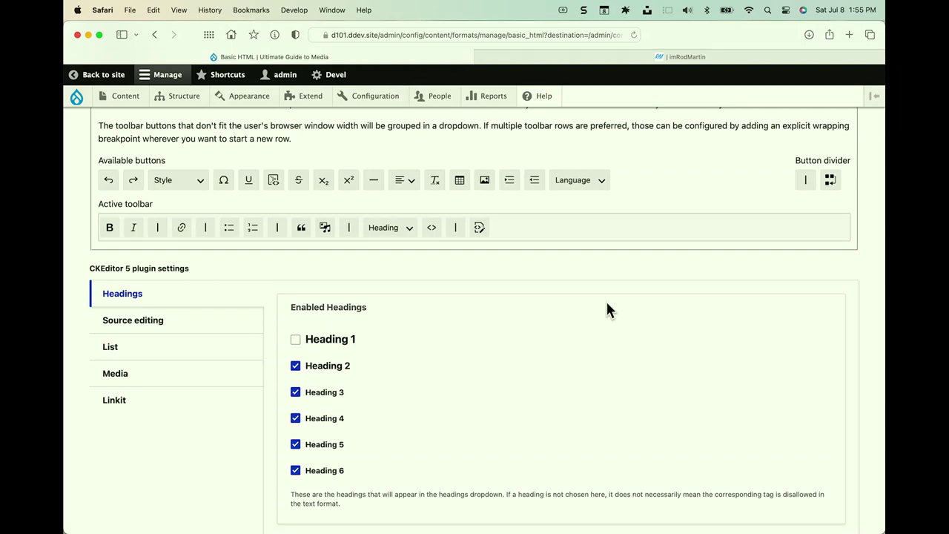
pyautogui.scroll(-2, 292, 294)
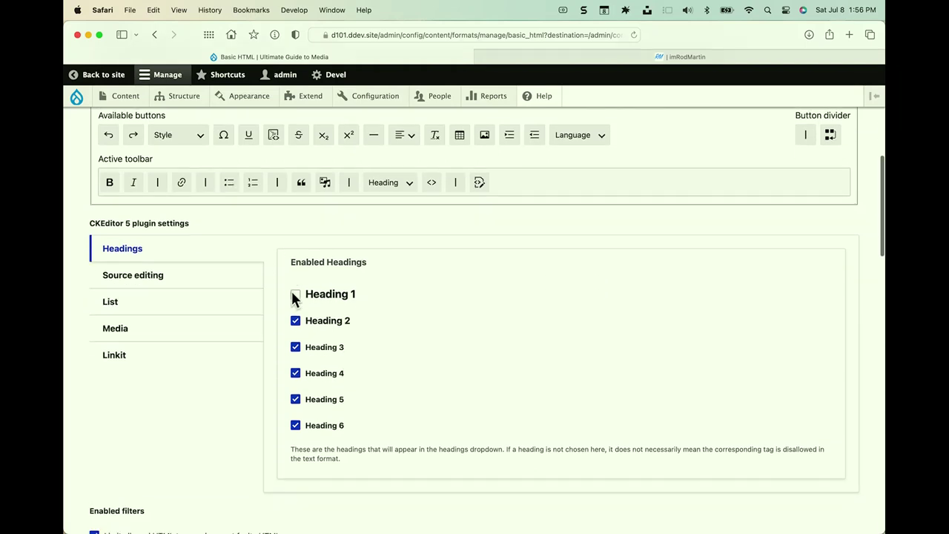
pyautogui.click(124, 314)
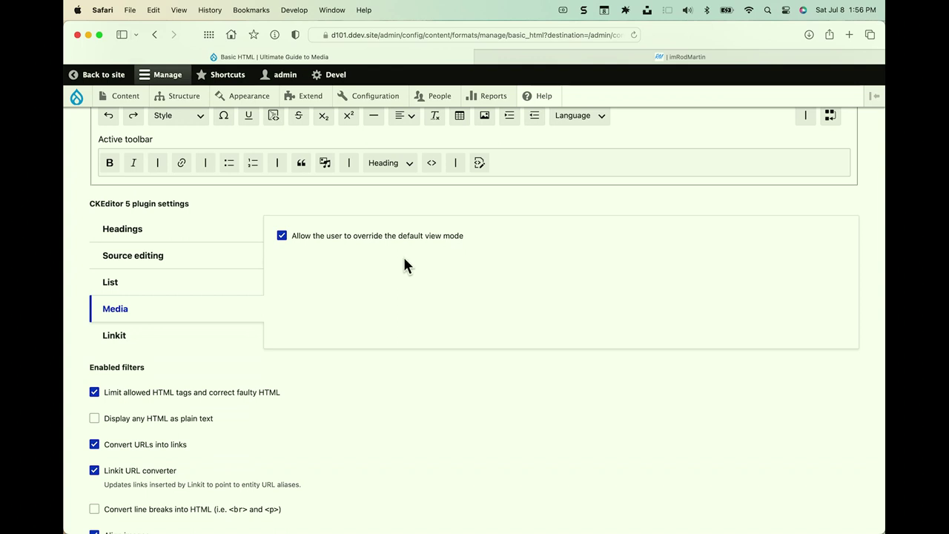
pyautogui.scroll(-4, 404, 265)
pyautogui.scroll(-2, 404, 265)
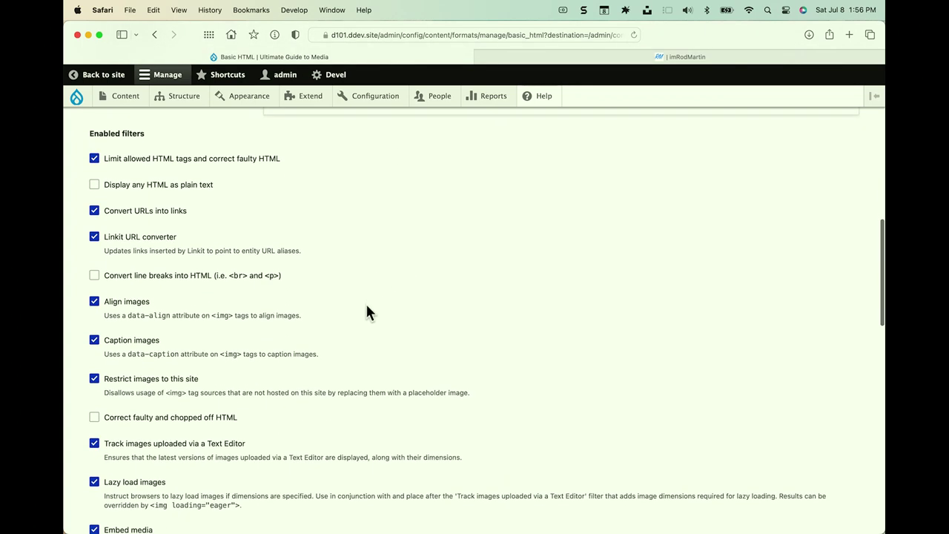
# - Review the remaining enabled filters and the Embed media filter's selectable media types and view modes for the Basic HTML format
pyautogui.scroll(-3, 368, 305)
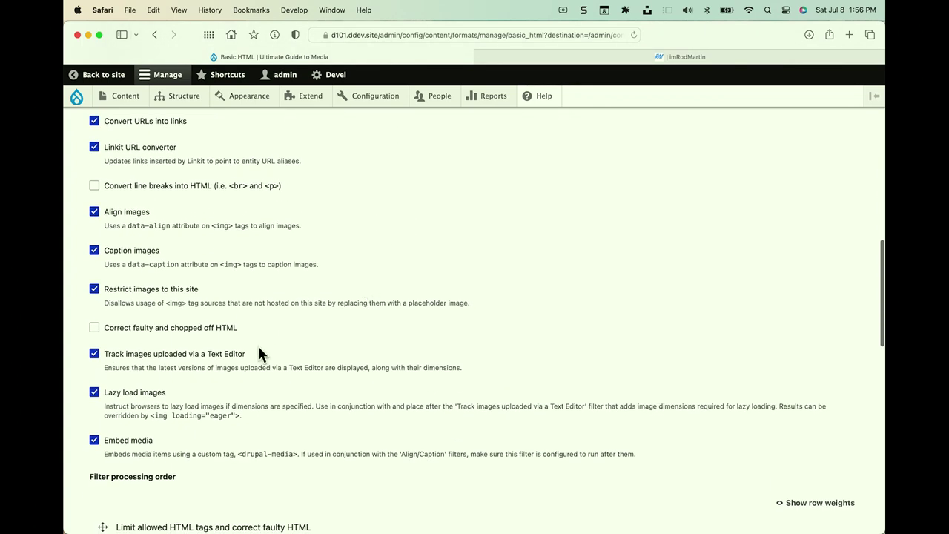
pyautogui.scroll(-1, 128, 455)
pyautogui.scroll(-3, 127, 456)
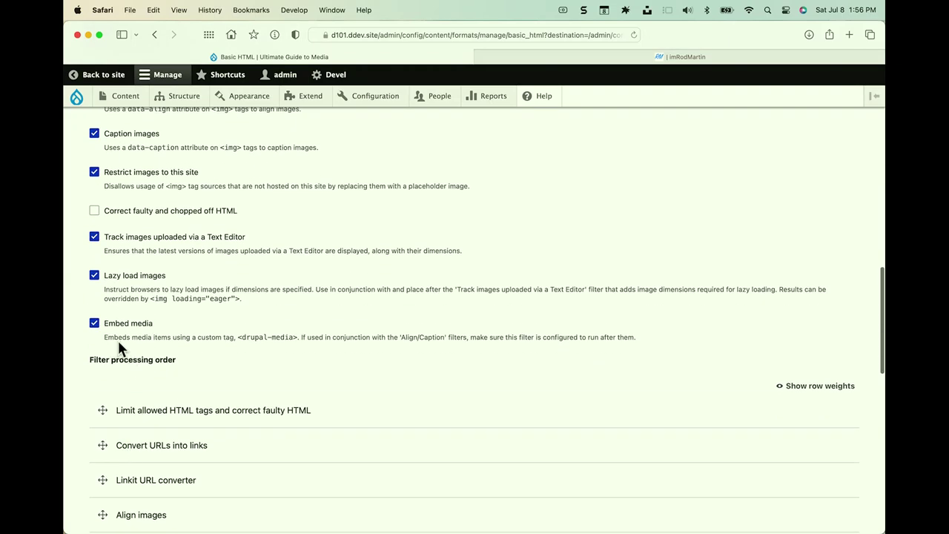
pyautogui.scroll(-8, 167, 352)
pyautogui.scroll(-3, 167, 352)
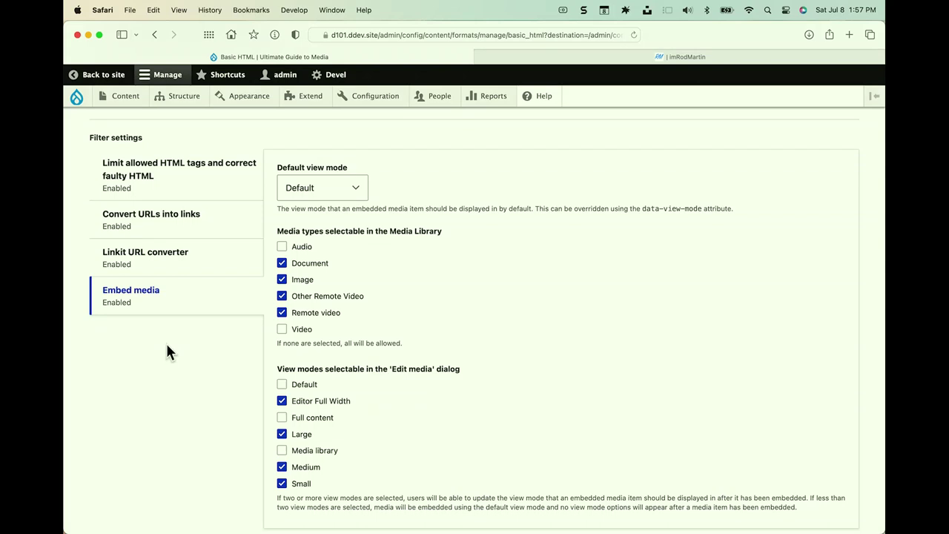
pyautogui.scroll(-1, 167, 347)
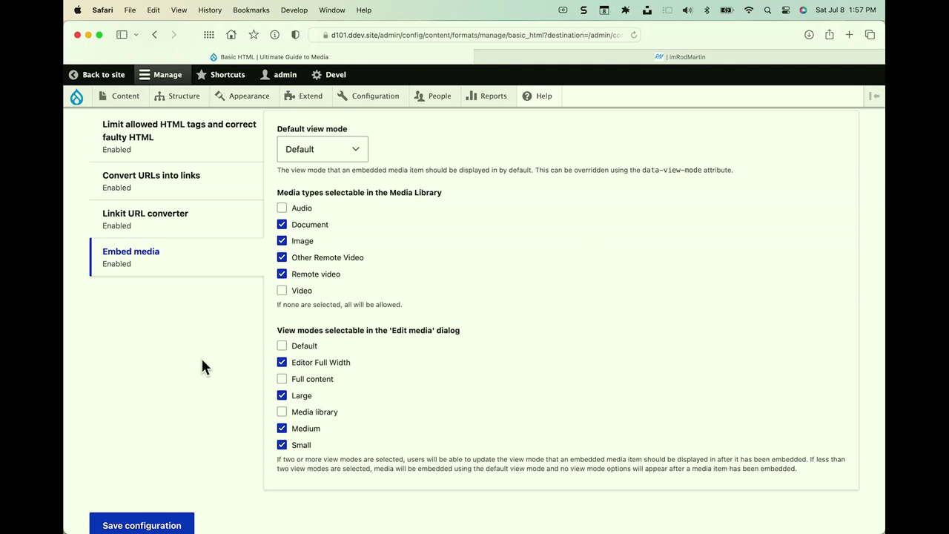
# - Open the site's list of view modes and review the ones defined for Media
pyautogui.moveTo(182, 95)
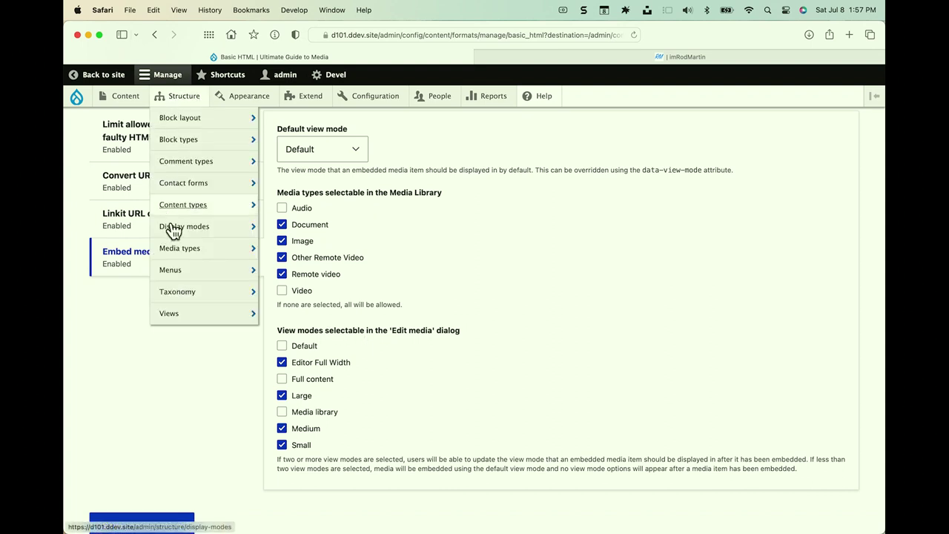
pyautogui.moveTo(185, 228)
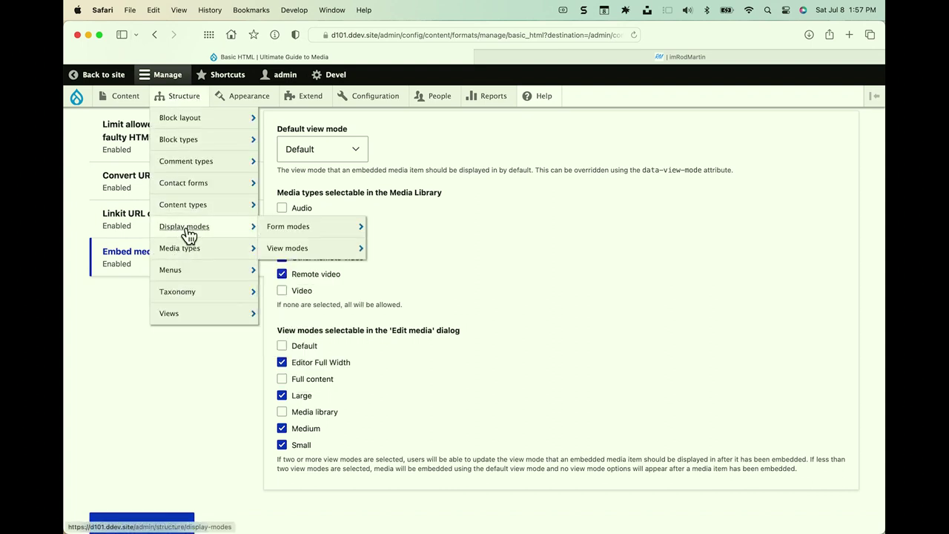
pyautogui.click(276, 251)
pyautogui.scroll(-6, 278, 252)
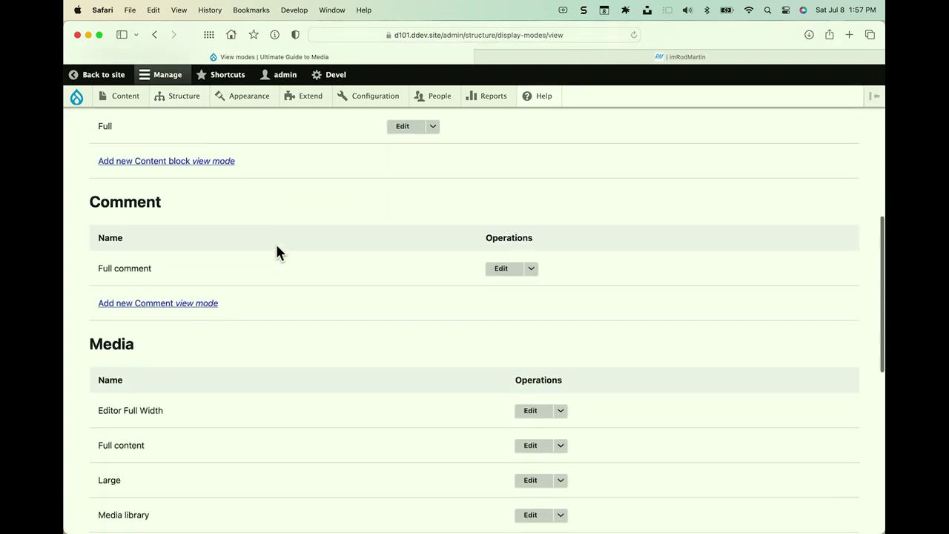
pyautogui.scroll(-3, 276, 250)
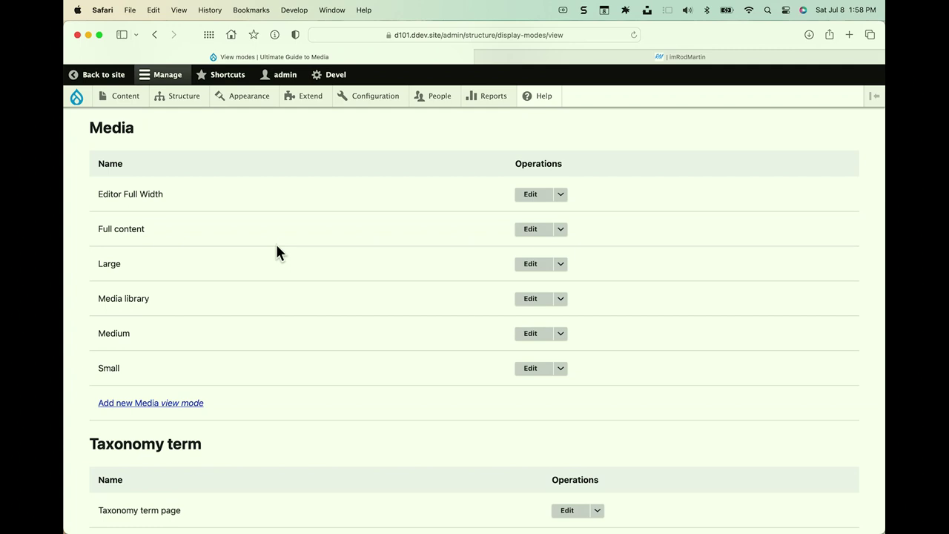
pyautogui.scroll(1, 237, 193)
# - Open the Image media type's display settings and check the image style used by its Default and Editor Full Width view modes
pyautogui.moveTo(184, 101)
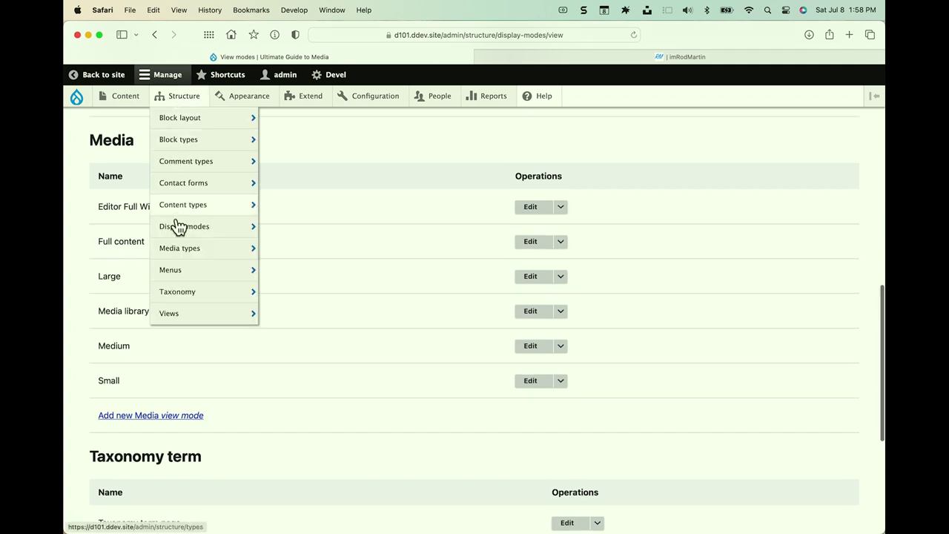
pyautogui.moveTo(180, 233)
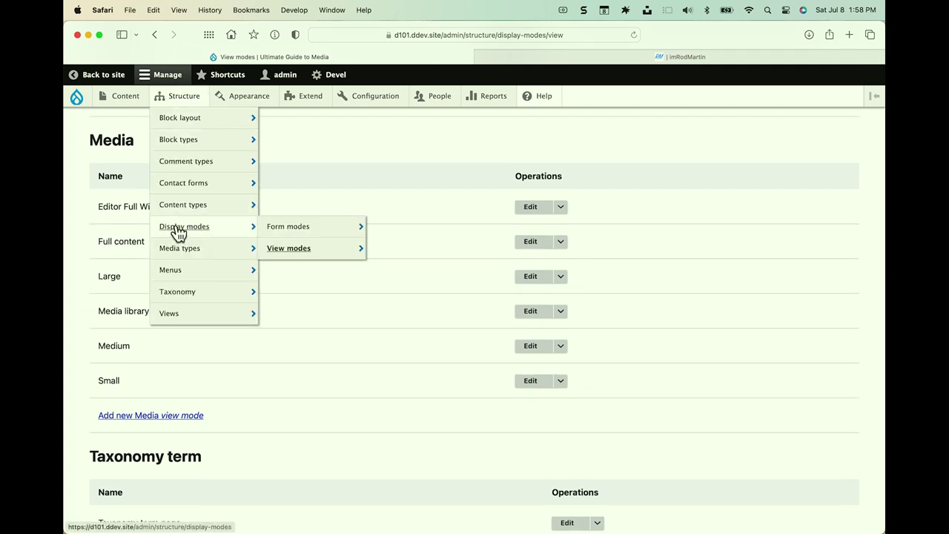
pyautogui.moveTo(180, 254)
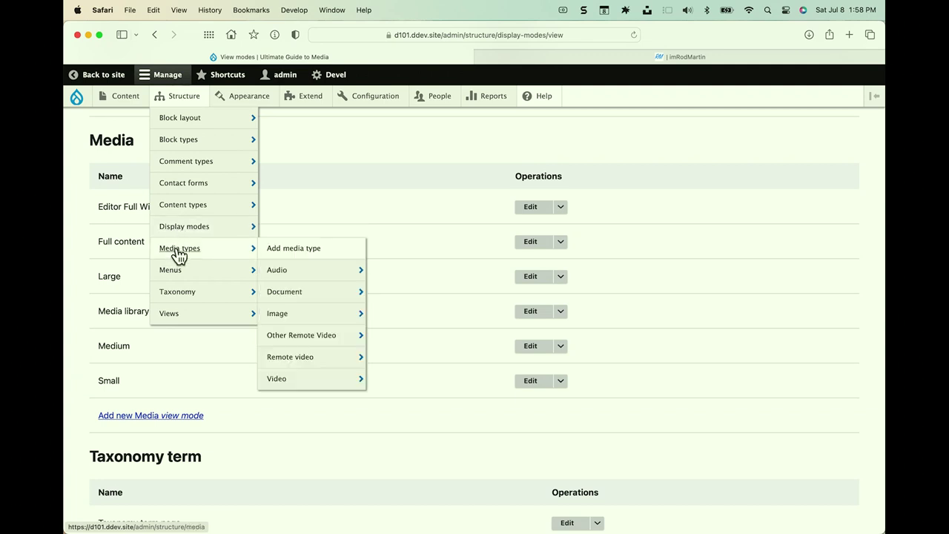
pyautogui.moveTo(287, 321)
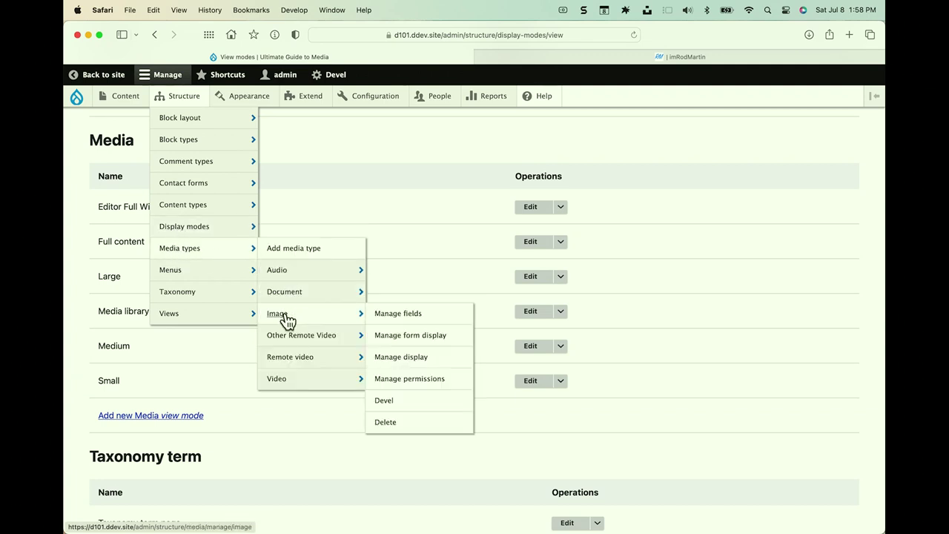
pyautogui.click(401, 358)
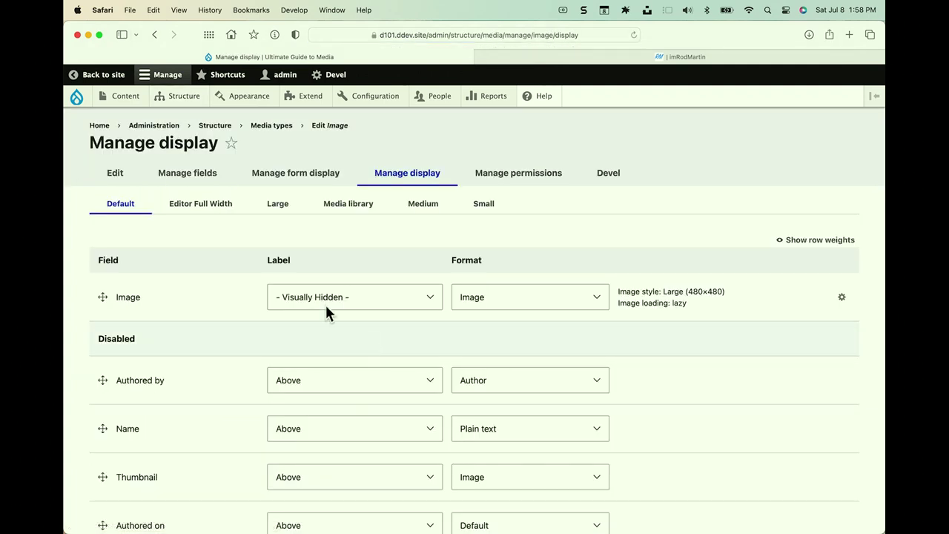
pyautogui.scroll(-2, 232, 254)
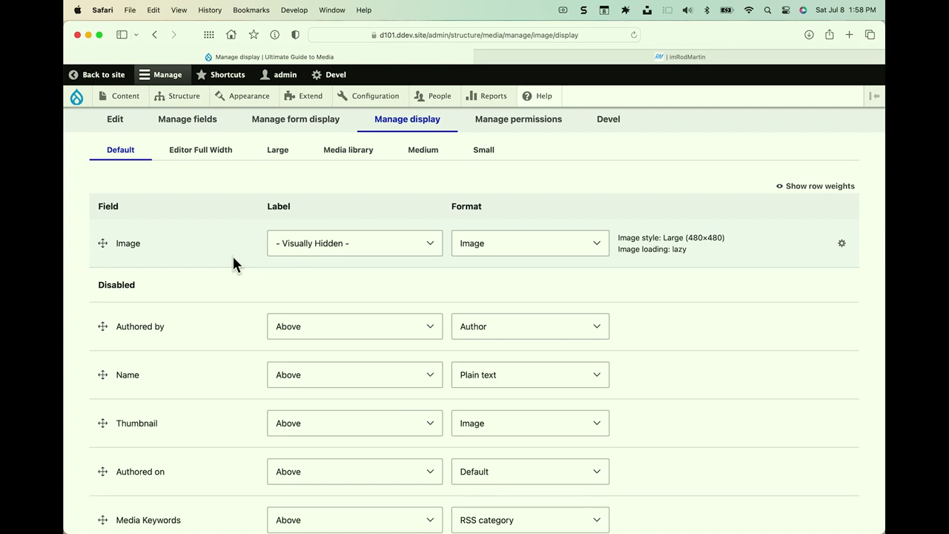
pyautogui.click(211, 153)
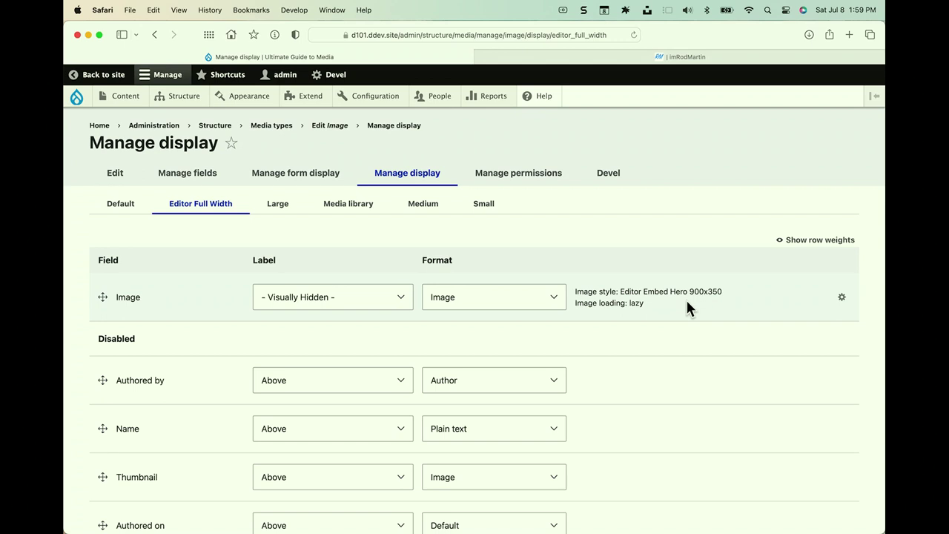
# - Find the Drupal Hotel page in the content list and open it for editing at its Body field
pyautogui.click(126, 96)
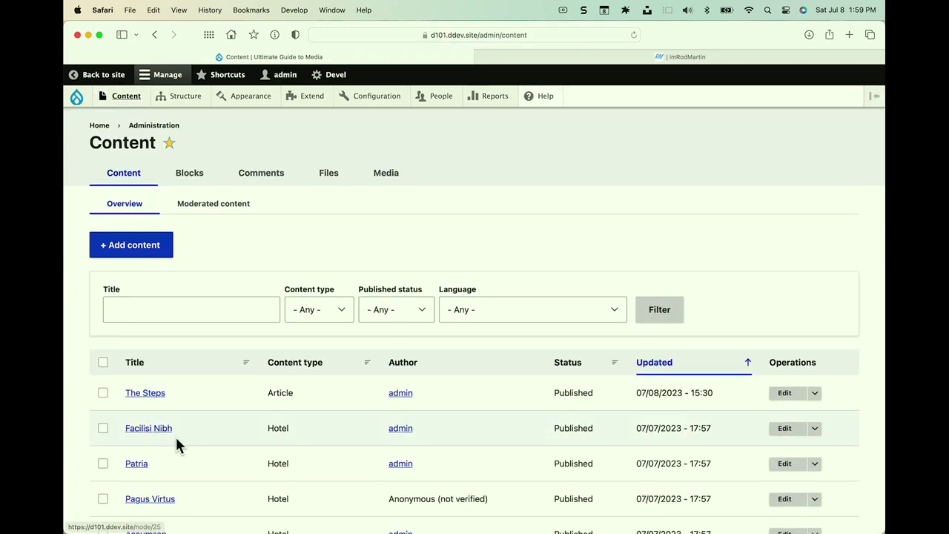
pyautogui.scroll(-5, 215, 447)
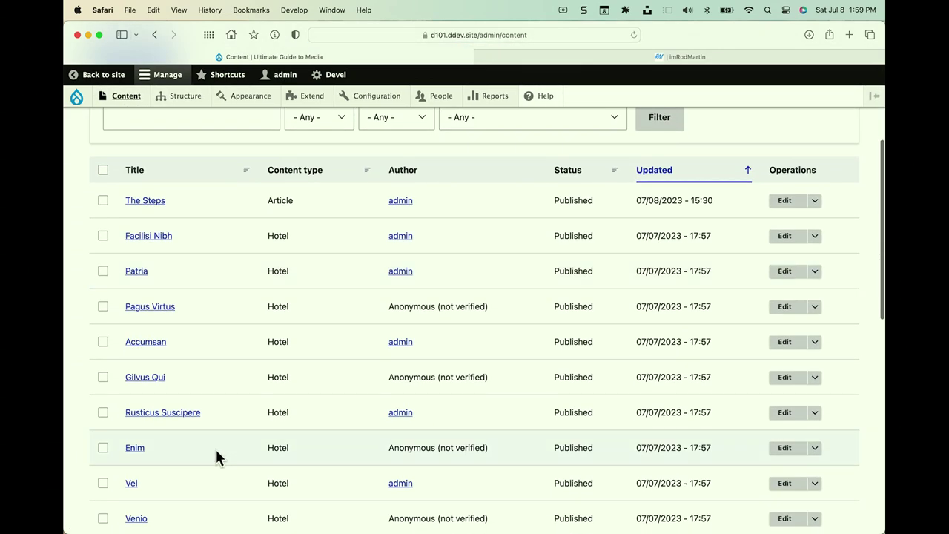
pyautogui.scroll(5, 195, 413)
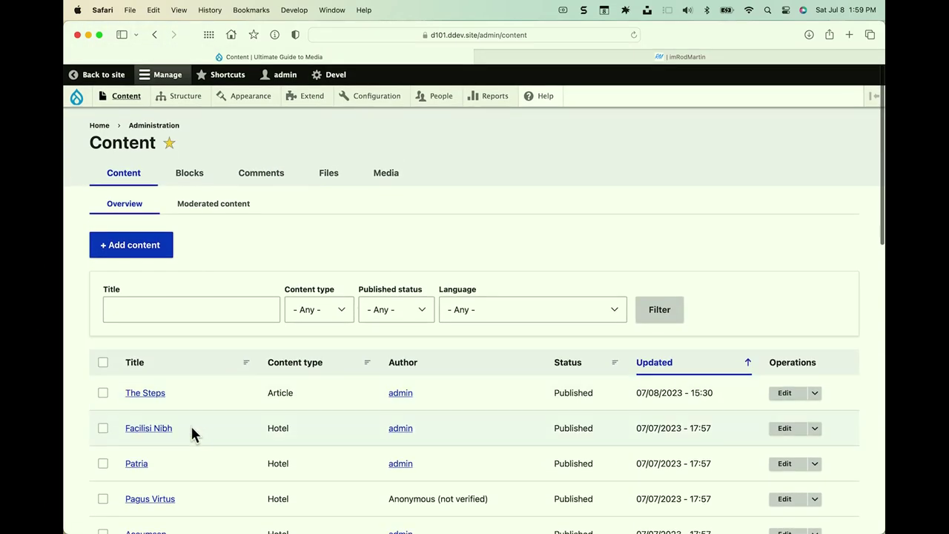
pyautogui.scroll(-1, 361, 420)
pyautogui.scroll(-15, 361, 420)
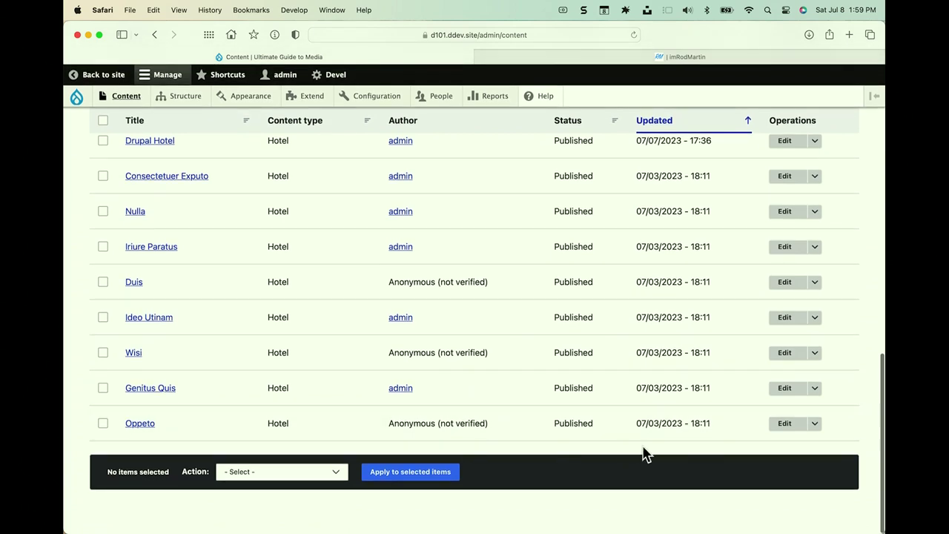
pyautogui.scroll(8, 396, 354)
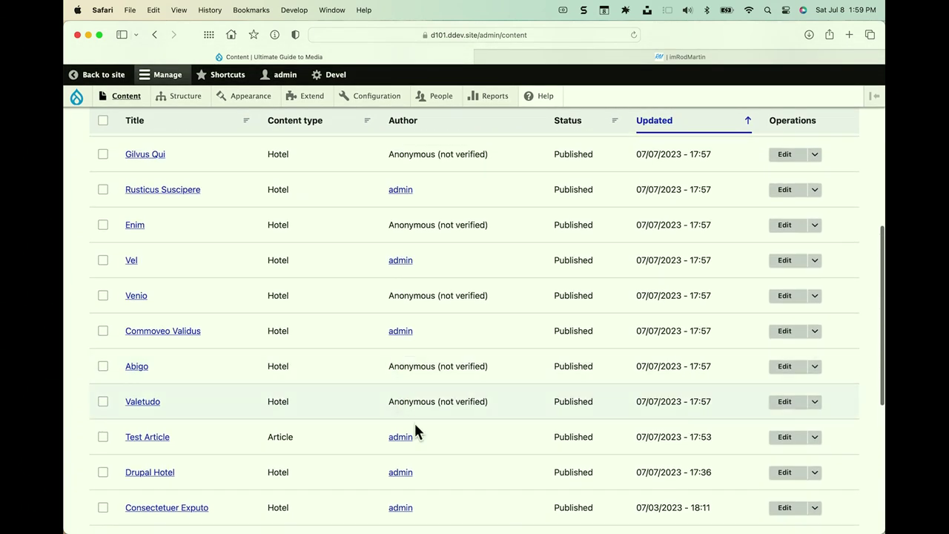
pyautogui.click(787, 481)
pyautogui.scroll(-3, 431, 416)
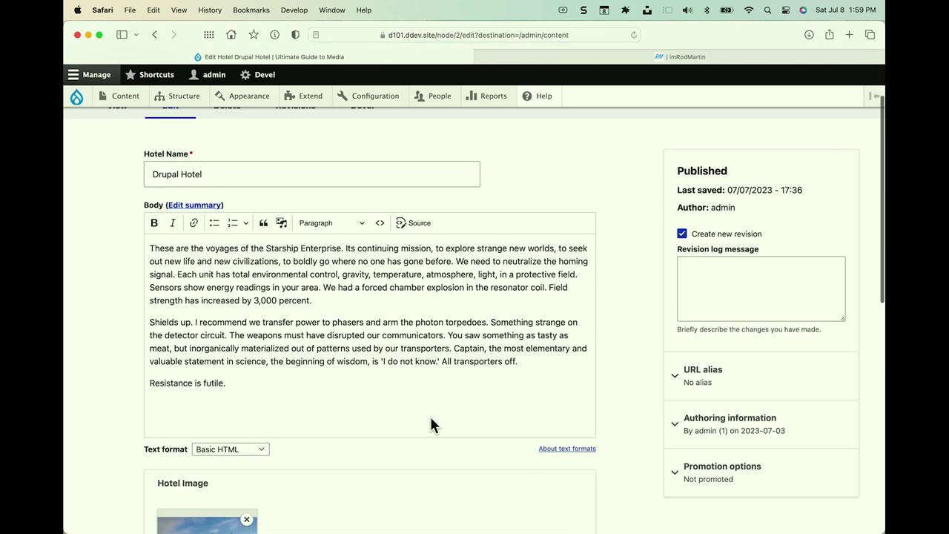
pyautogui.scroll(-1, 431, 420)
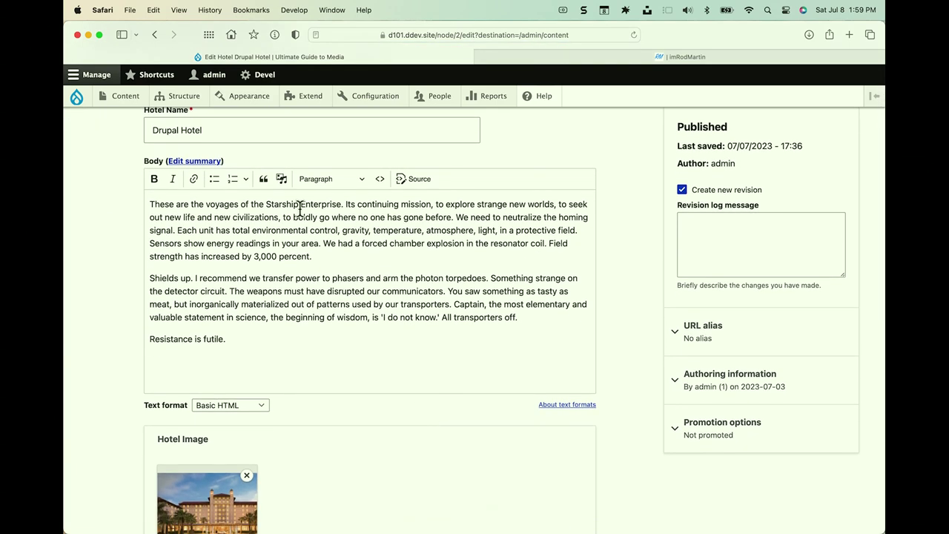
# - Insert the Big Ben image from the media library on a new line after the first Body paragraph
pyautogui.click(324, 261)
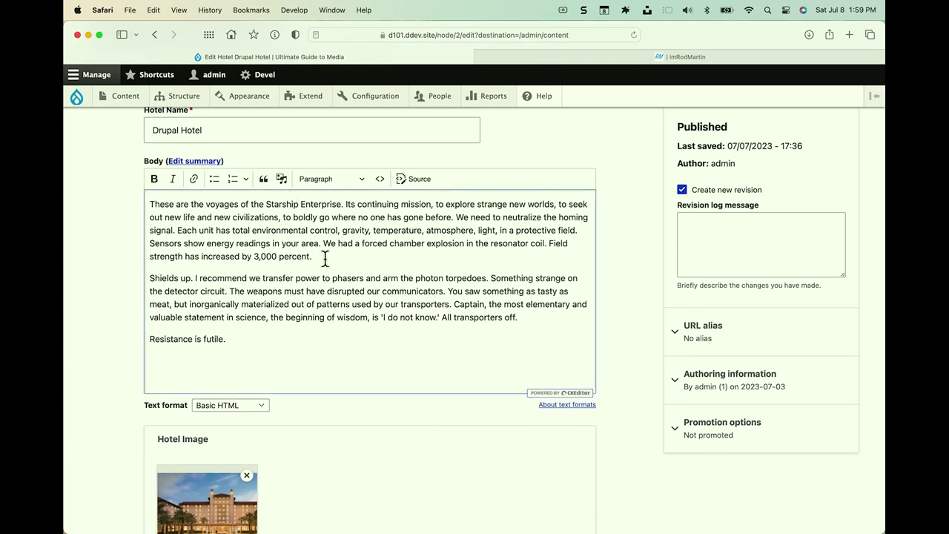
pyautogui.press('Return')
pyautogui.click(284, 179)
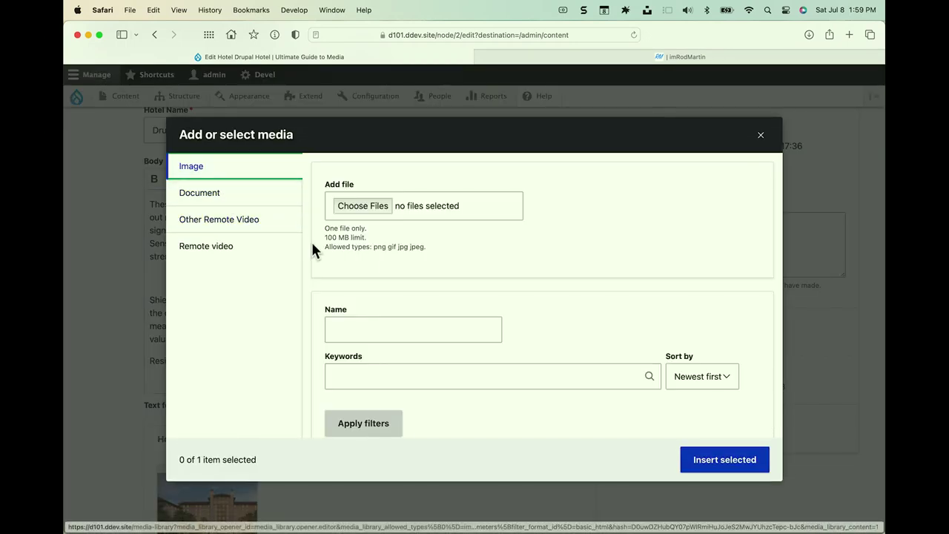
pyautogui.scroll(-5, 354, 293)
pyautogui.scroll(-1, 355, 291)
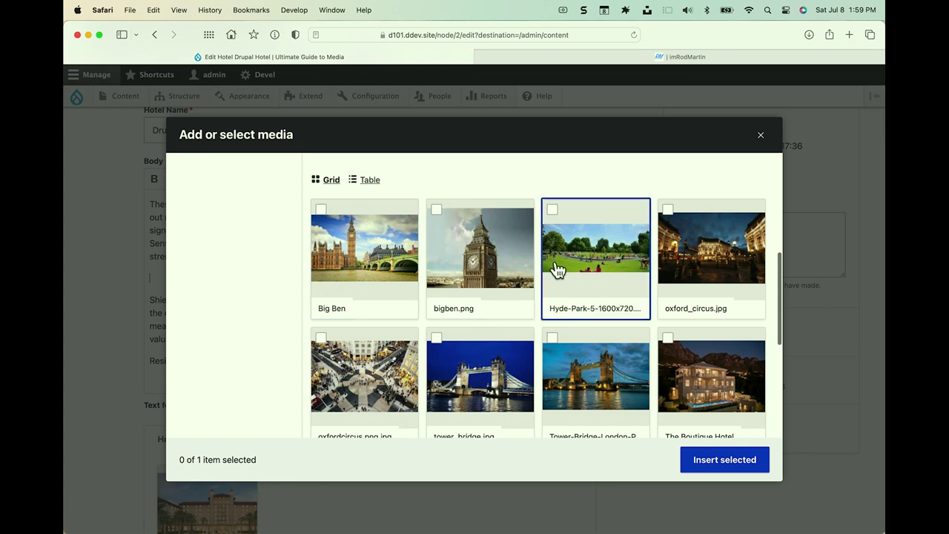
pyautogui.click(378, 245)
pyautogui.click(701, 461)
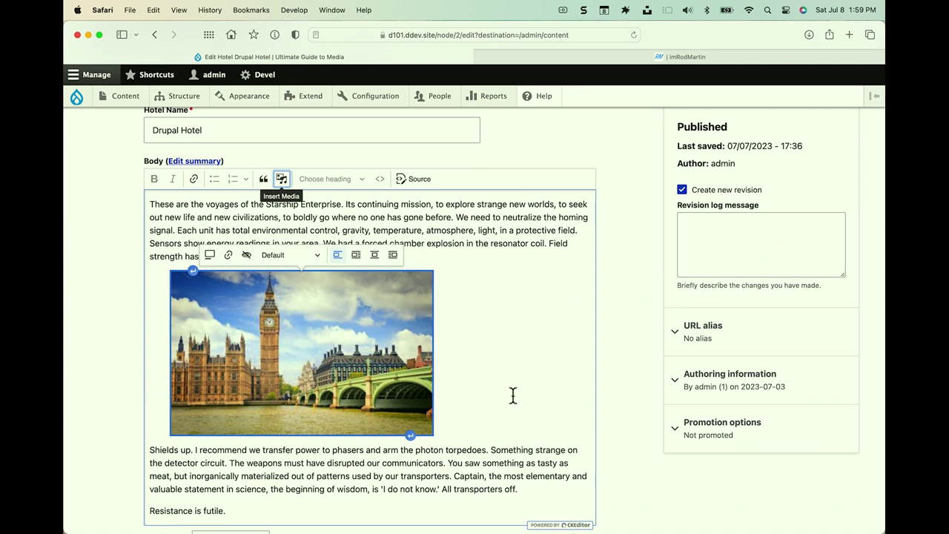
# - Try the Editor Full Width view mode on the Big Ben image, settle on Medium, and align it right with wrapping text
pyautogui.click(316, 254)
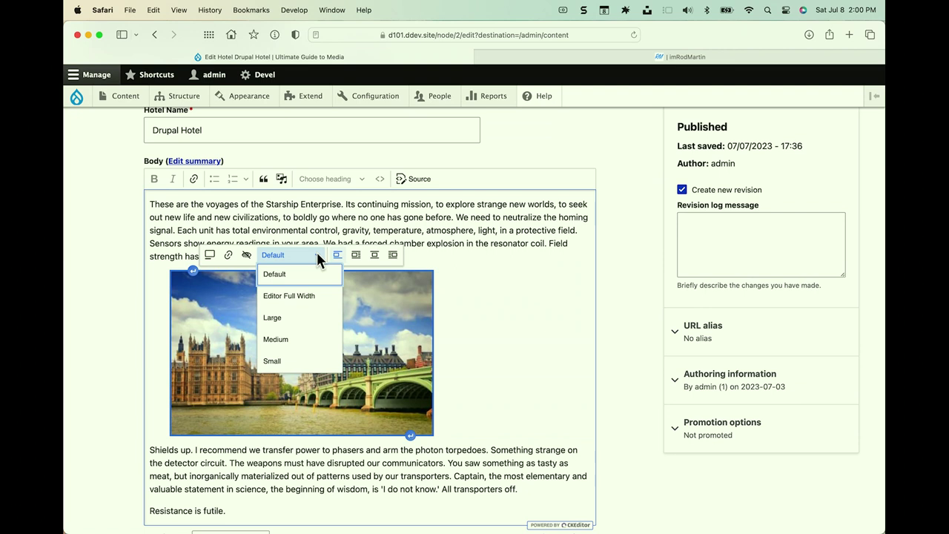
pyautogui.click(290, 295)
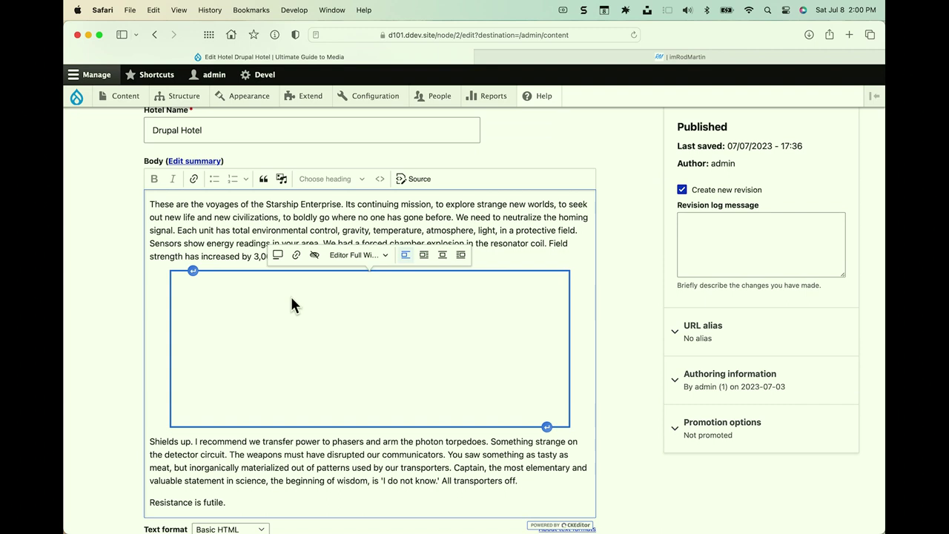
pyautogui.click(353, 260)
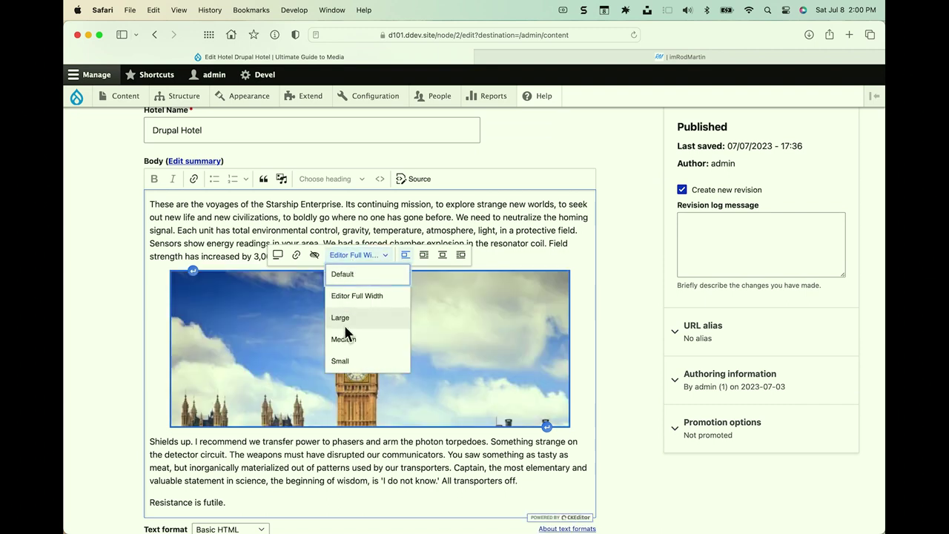
pyautogui.click(344, 339)
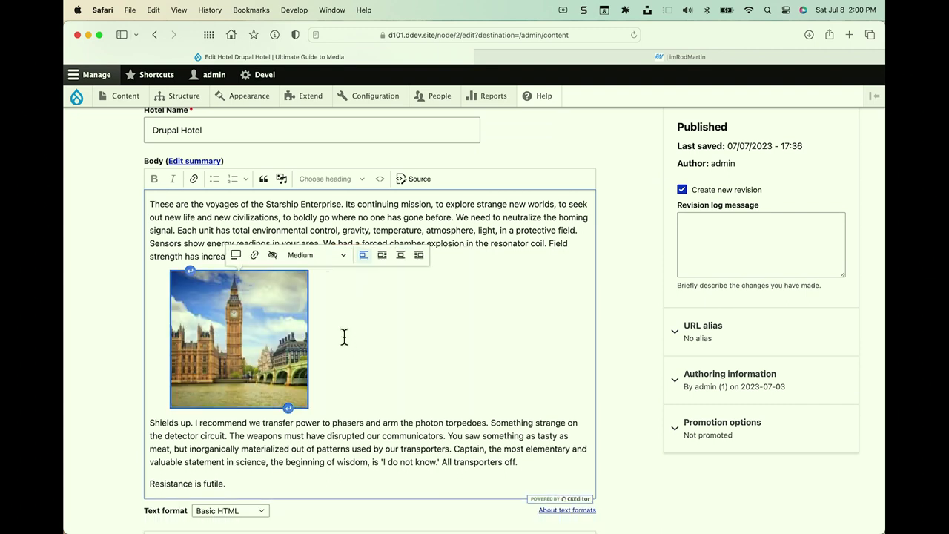
pyautogui.click(419, 255)
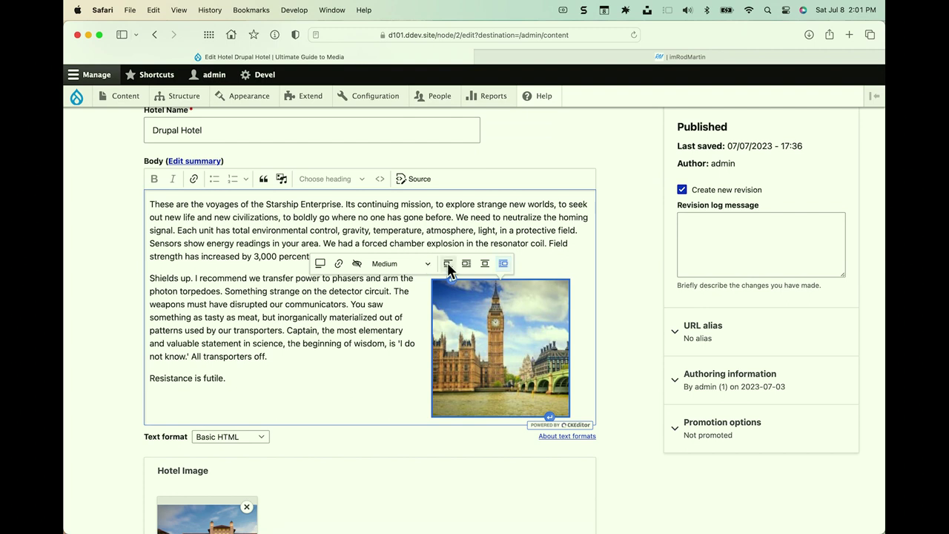
# - Turn on the caption for the embedded Big Ben image and save the Drupal Hotel page
pyautogui.click(320, 265)
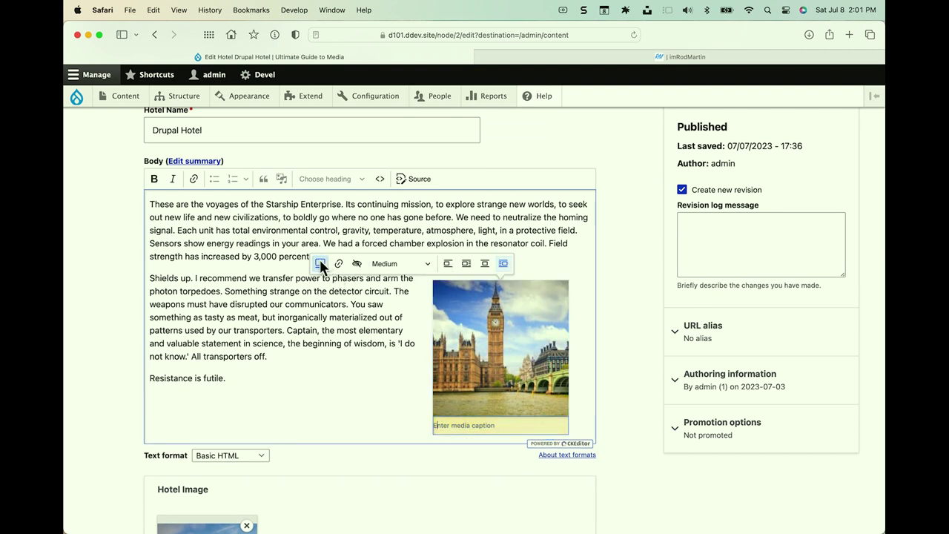
pyautogui.scroll(-2, 372, 356)
pyautogui.scroll(-1, 373, 356)
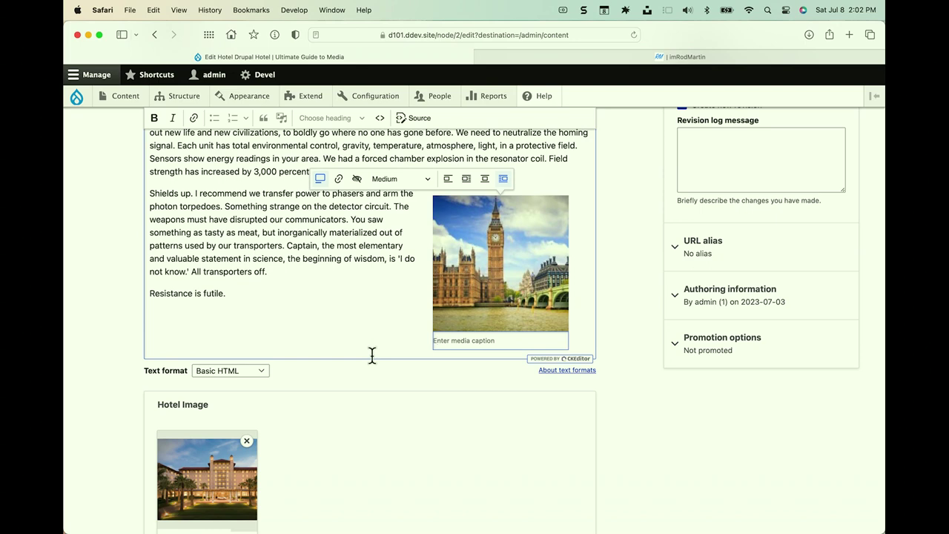
pyautogui.scroll(-10, 356, 329)
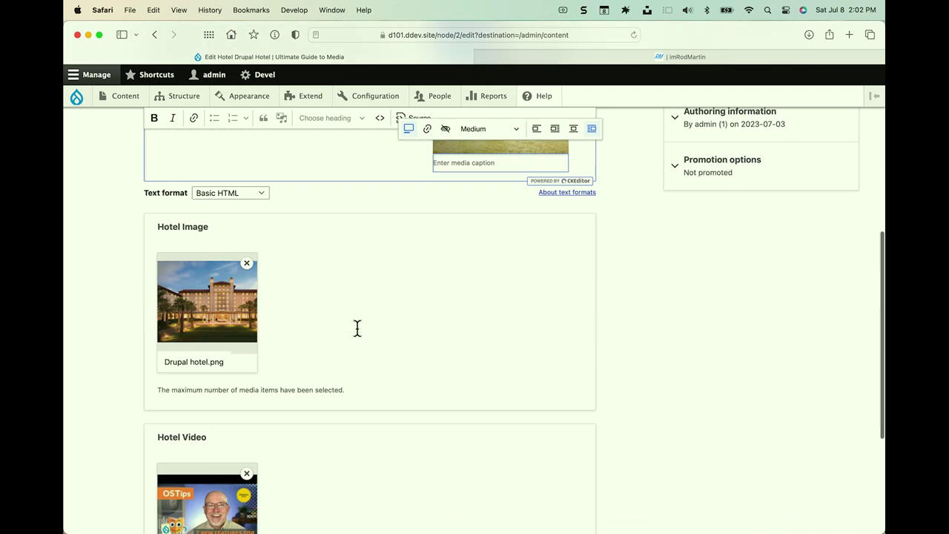
pyautogui.click(175, 462)
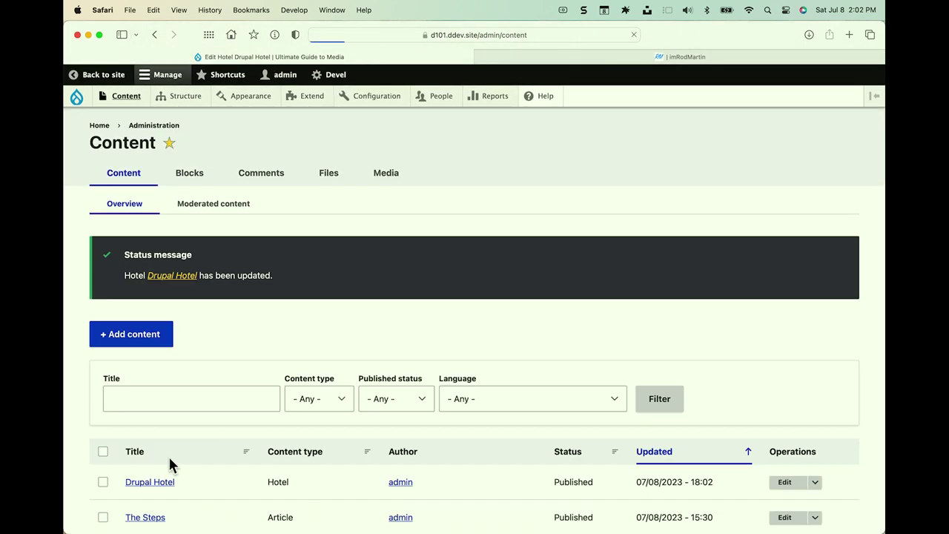
# - Open the Drupal Hotel page and check how the embedded Big Ben image sits beside the text
pyautogui.click(157, 477)
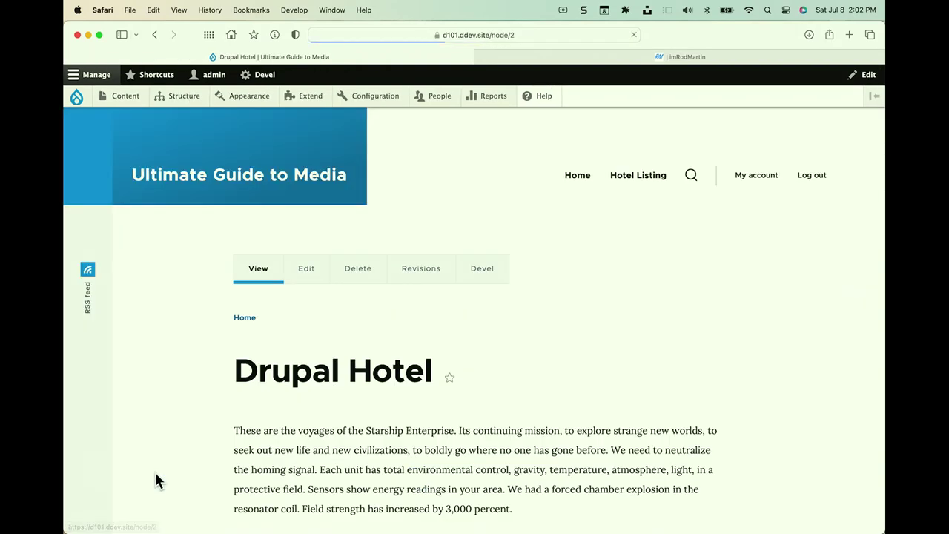
pyautogui.scroll(-5, 158, 481)
pyautogui.scroll(-2, 156, 480)
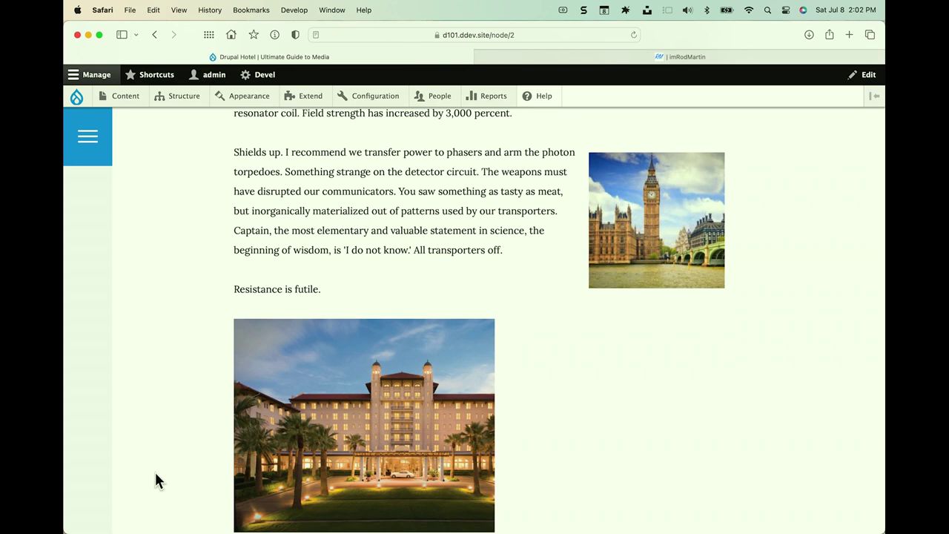
# - Return to the site's home page and review The Steps list for the remote video item
pyautogui.click(76, 96)
pyautogui.scroll(-3, 153, 257)
pyautogui.scroll(-1, 153, 257)
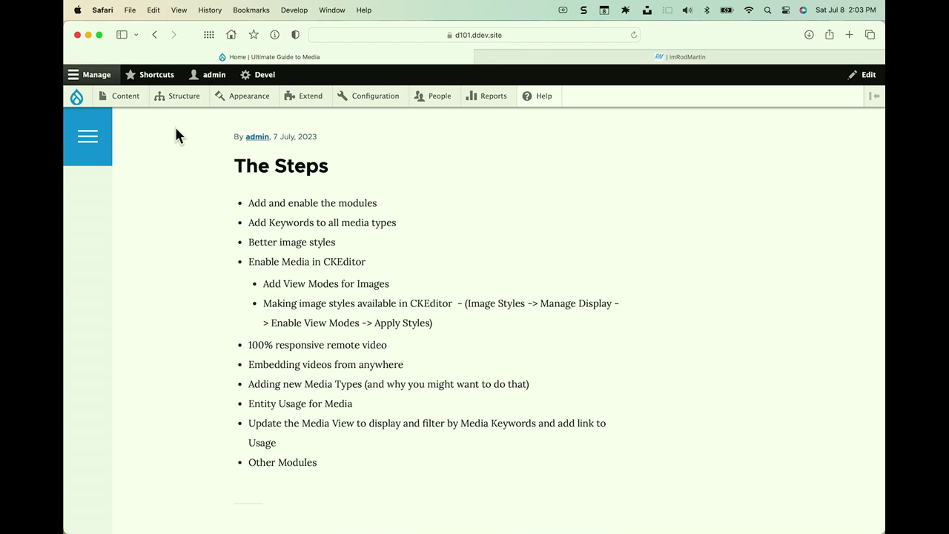
# - Open the Video CSS injector of Asset Injector for editing and examine its code for responsive remote video
pyautogui.moveTo(373, 97)
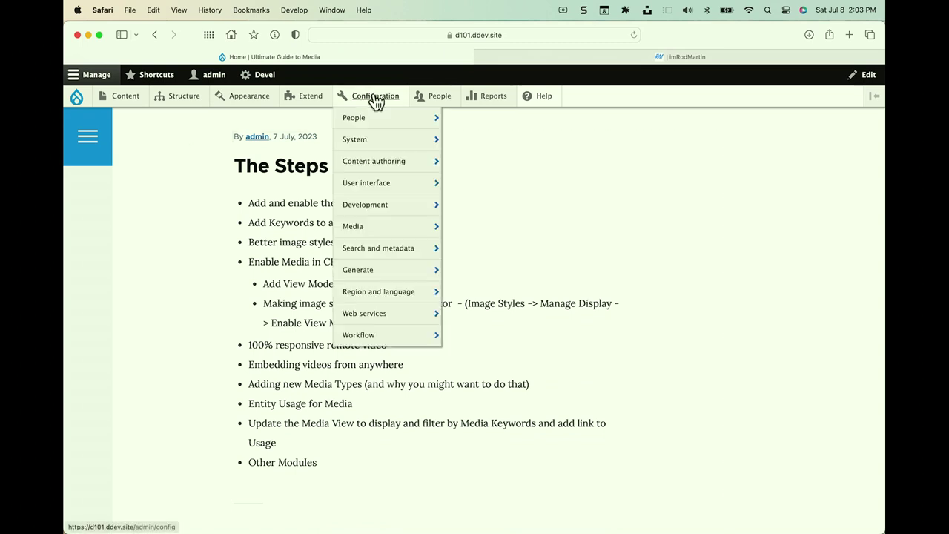
pyautogui.moveTo(377, 216)
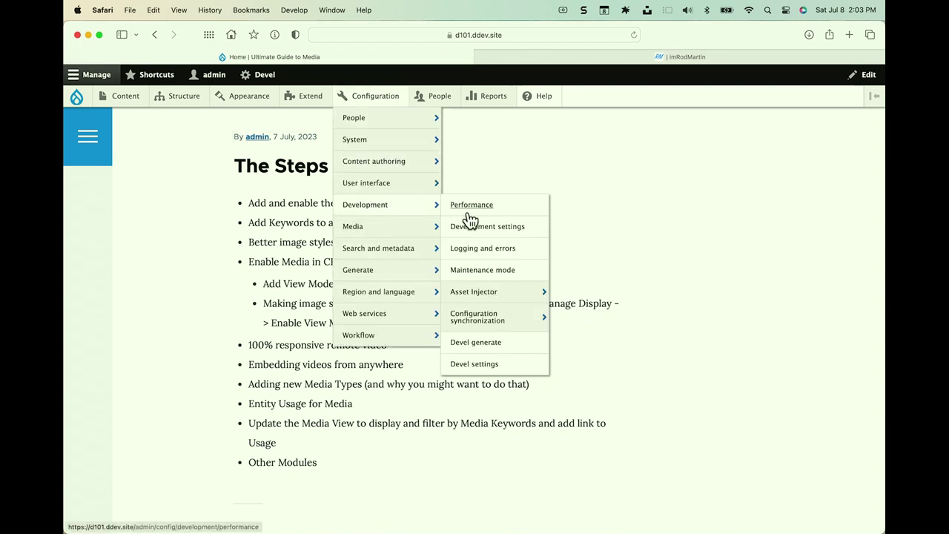
pyautogui.click(479, 294)
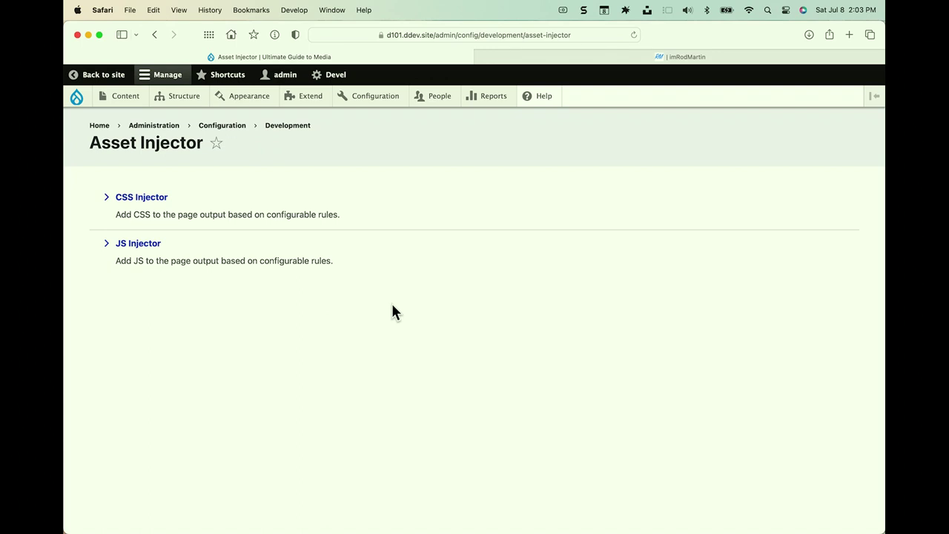
pyautogui.click(137, 198)
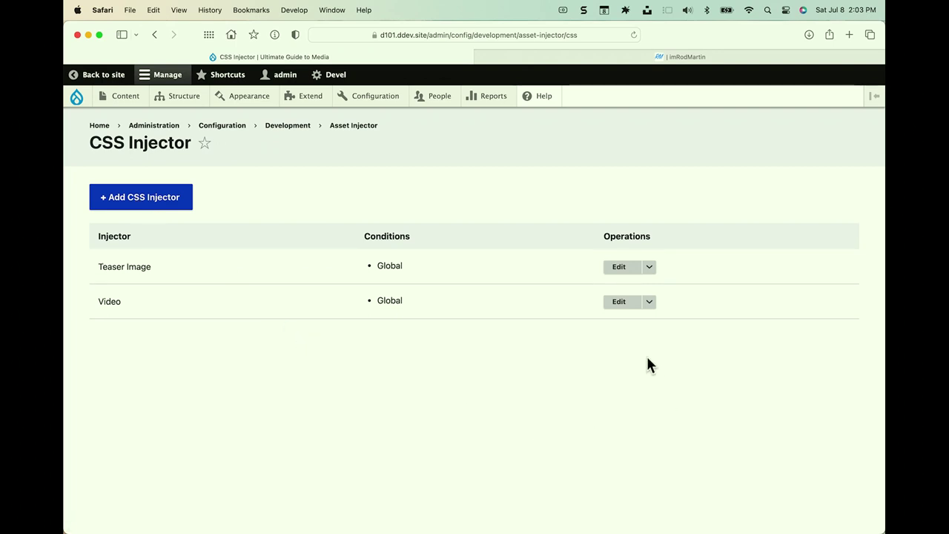
pyautogui.click(618, 302)
pyautogui.scroll(-1, 618, 310)
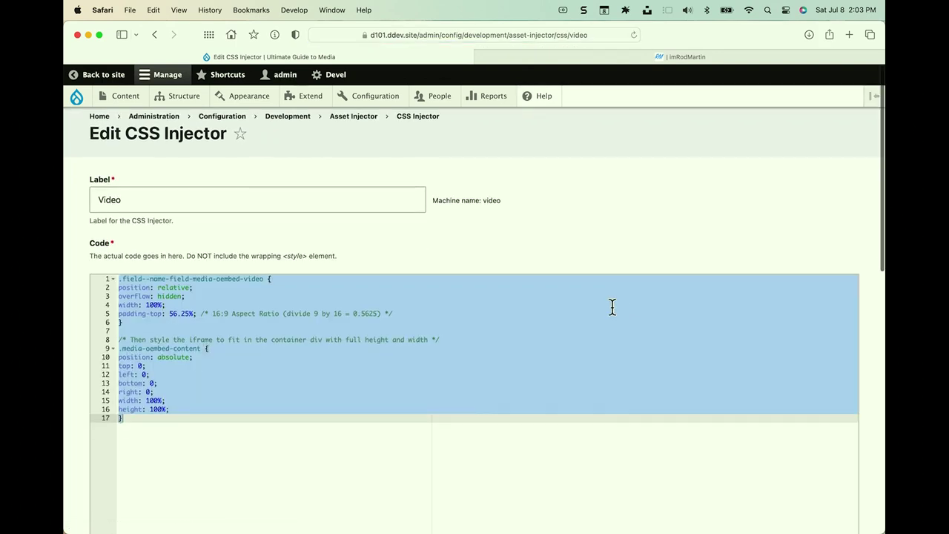
pyautogui.click(561, 372)
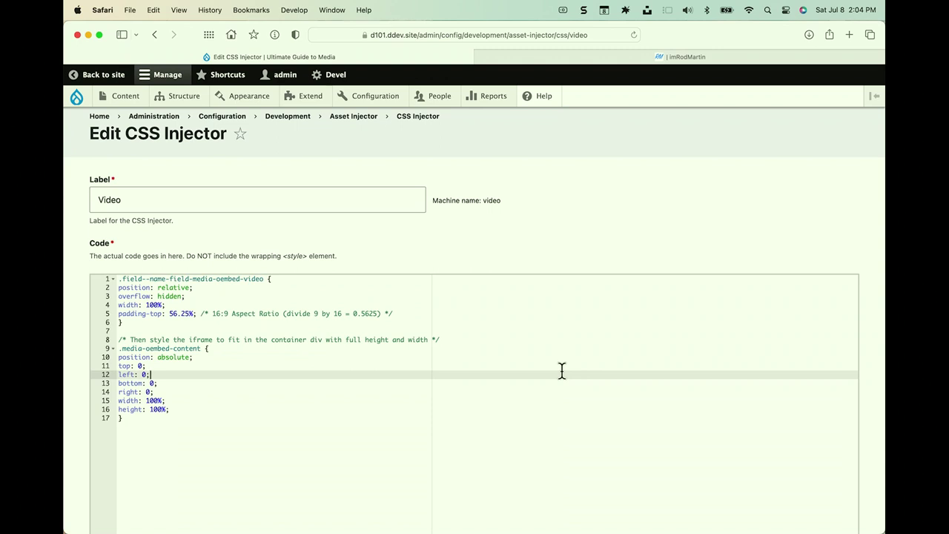
# - Review the conditions of the Video CSS injector and save it
pyautogui.scroll(-5, 436, 269)
pyautogui.scroll(-5, 436, 269)
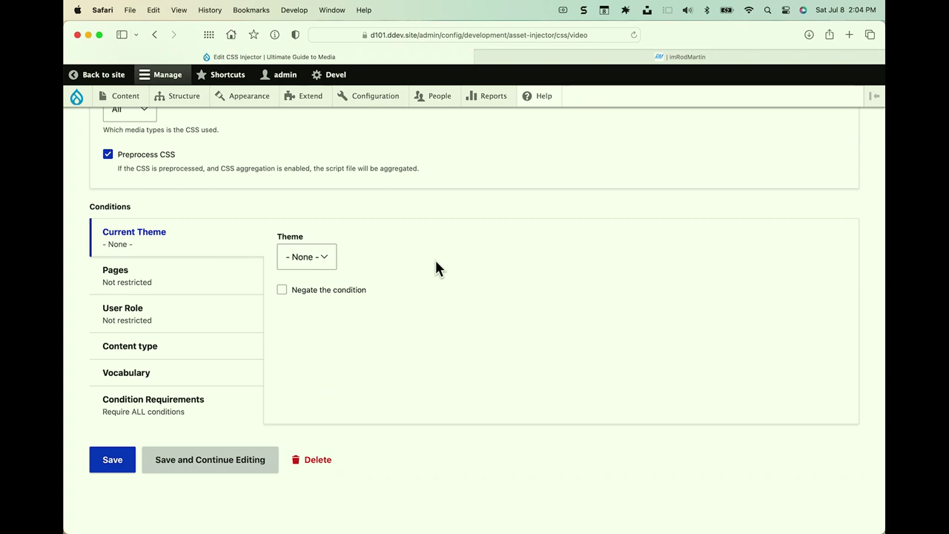
pyautogui.click(115, 461)
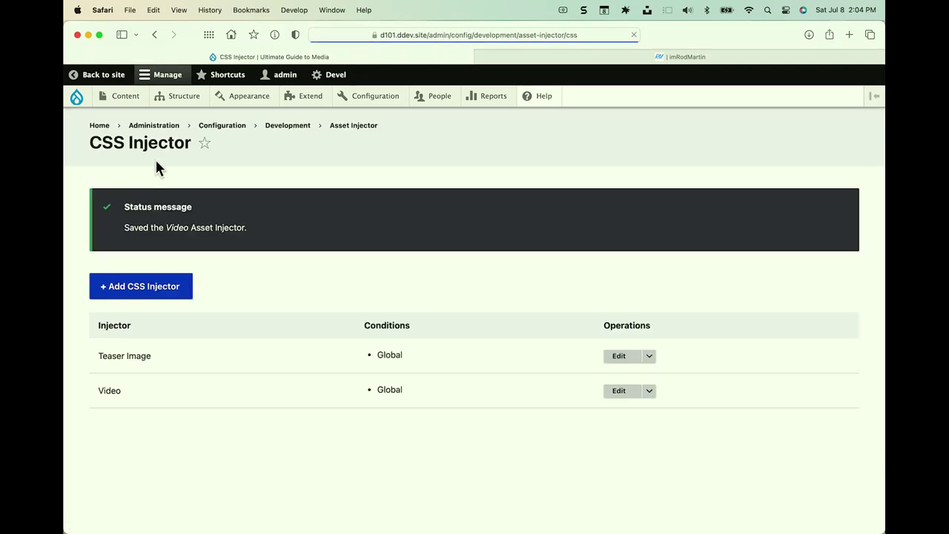
# - Open the Drupal Hotel page from the content list and examine the width of its remote video
pyautogui.click(110, 77)
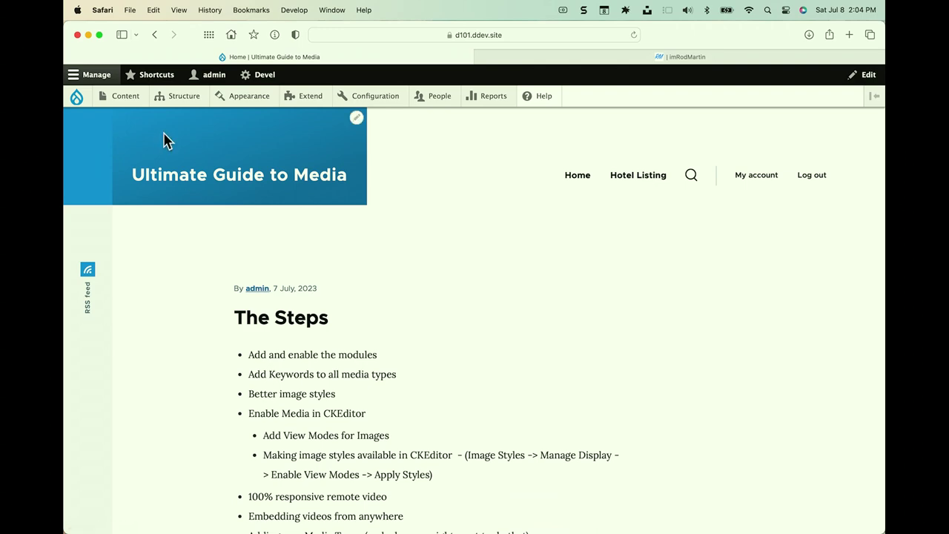
pyautogui.click(122, 95)
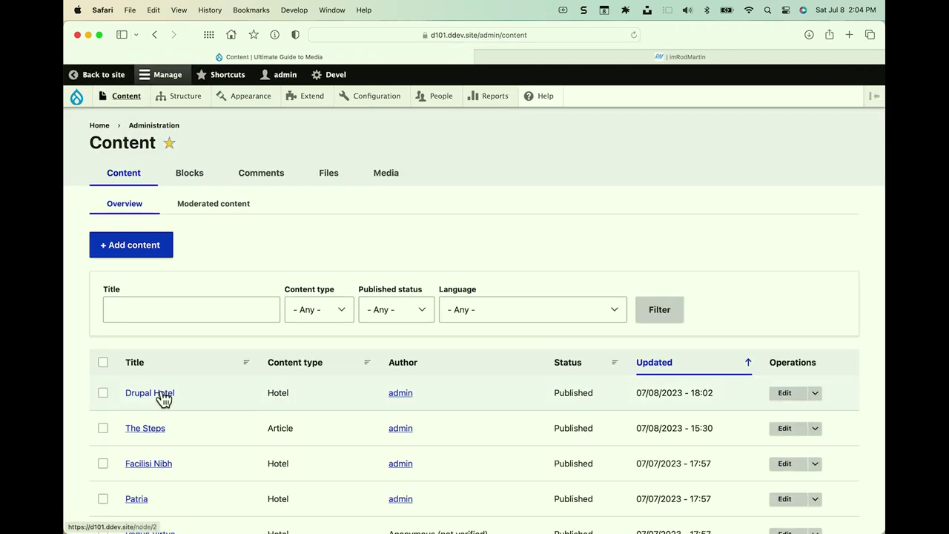
pyautogui.click(160, 393)
pyautogui.scroll(-15, 164, 398)
pyautogui.scroll(-3, 162, 398)
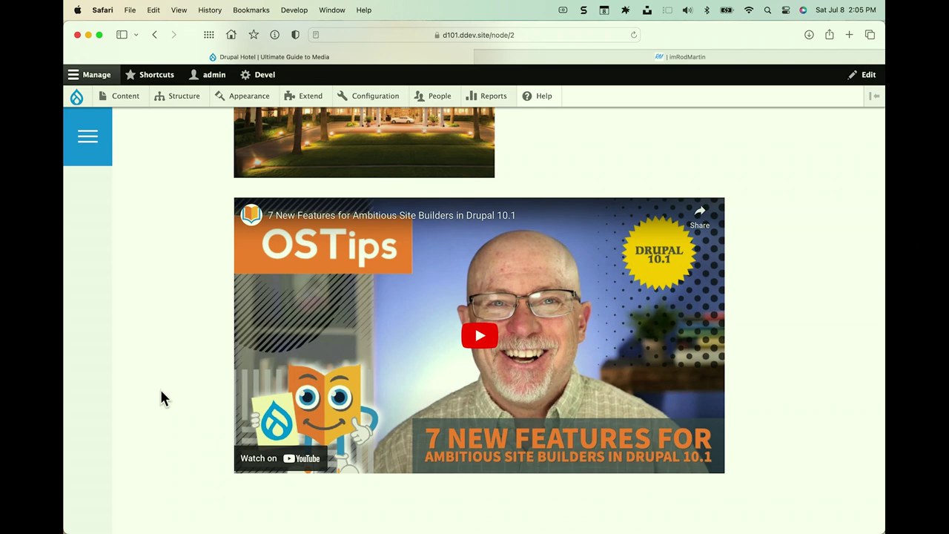
pyautogui.scroll(-1, 587, 519)
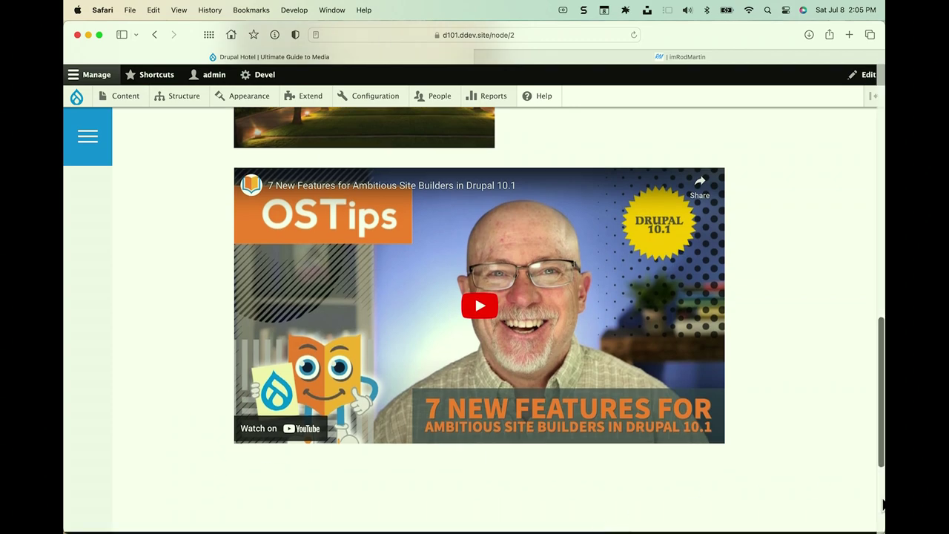
# - Make the browser window slightly narrower to check the video's responsiveness, and look over the Drupal Hotel page
pyautogui.moveTo(883, 498); pyautogui.dragTo(860, 459)
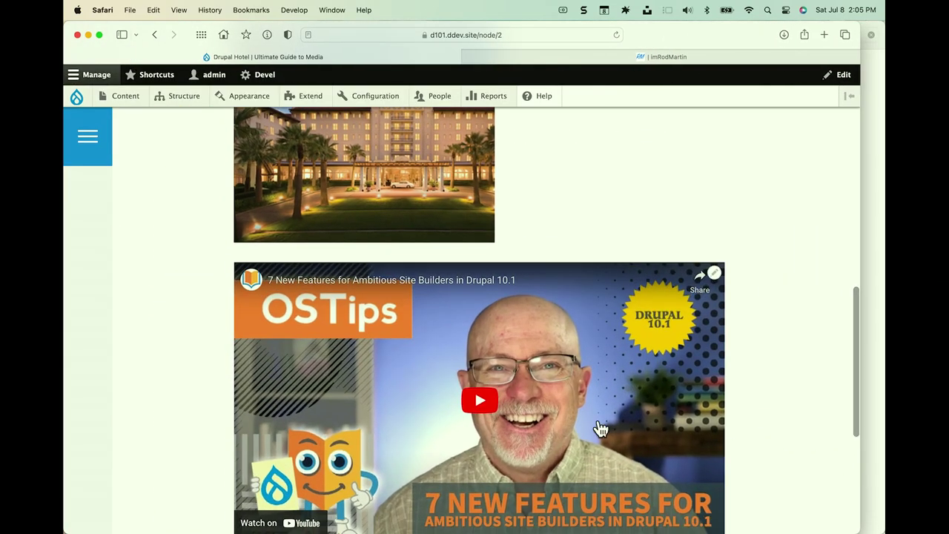
pyautogui.scroll(10, 577, 169)
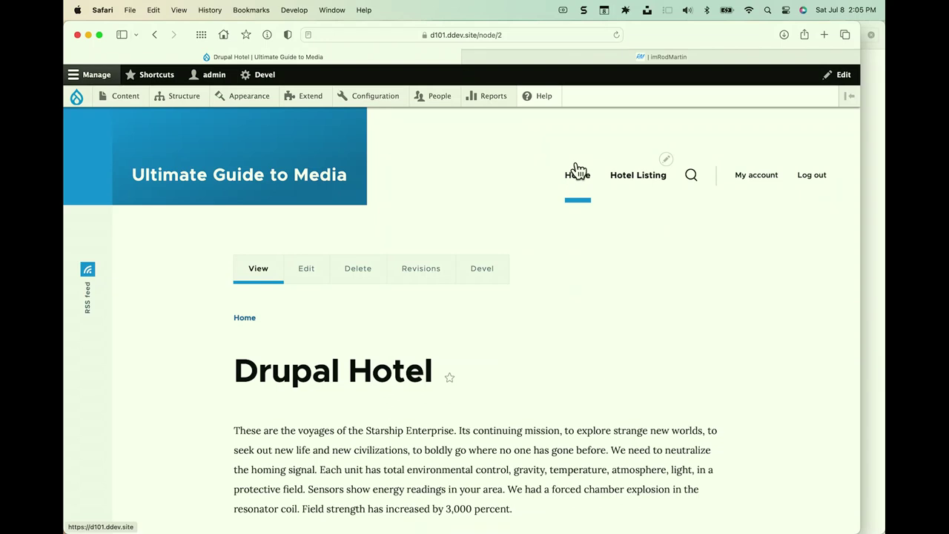
pyautogui.scroll(-5, 577, 169)
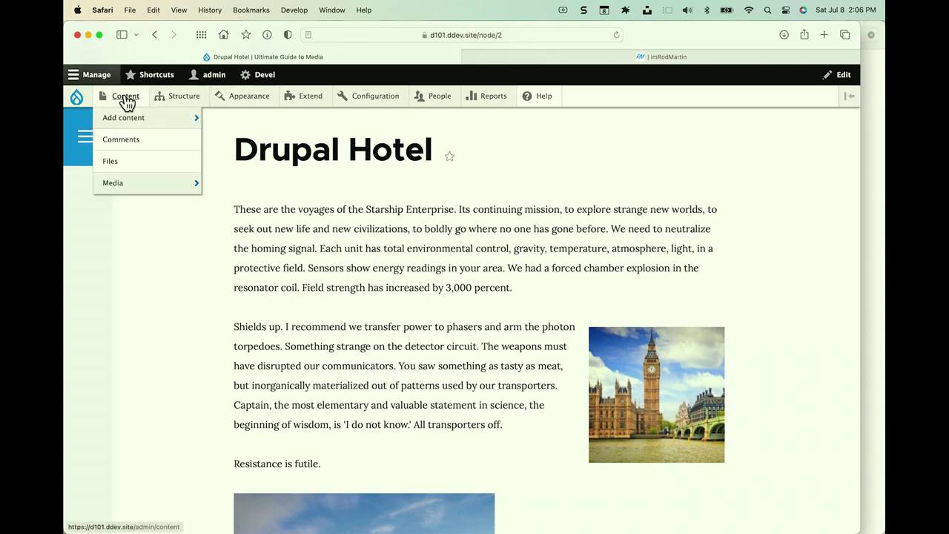
# - Open the Drupal Hotel page for editing and add blank lines after "Resistance is futile." in the Body
pyautogui.scroll(5, 305, 159)
pyautogui.click(305, 270)
pyautogui.scroll(-5, 306, 273)
pyautogui.click(238, 345)
pyautogui.press('Return')
pyautogui.press('Return')
pyautogui.press('Return')
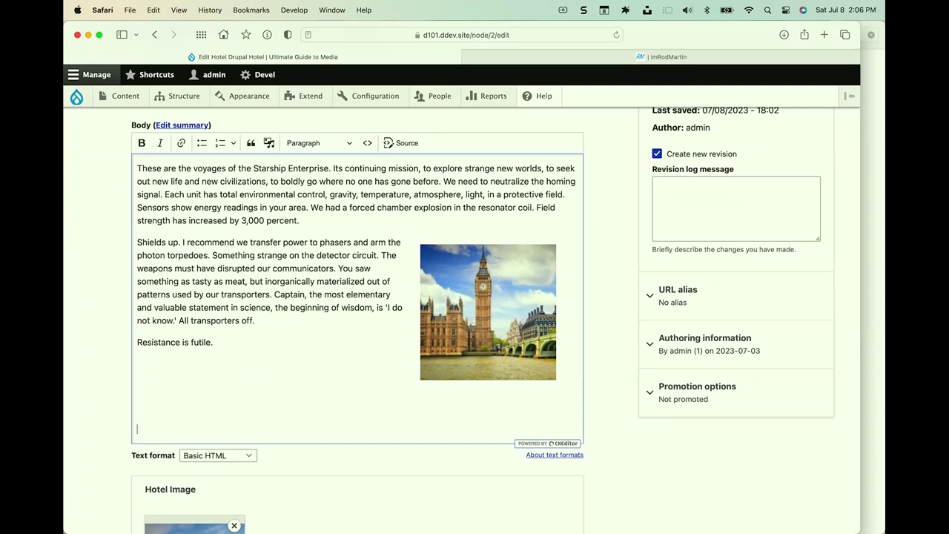
# - Insert the Monday Morning Jazz remote video from the media library at the end of the Body
pyautogui.click(269, 143)
pyautogui.click(215, 252)
pyautogui.rightClick(413, 335)
pyautogui.click(423, 387)
pyautogui.click(513, 352)
pyautogui.click(604, 392)
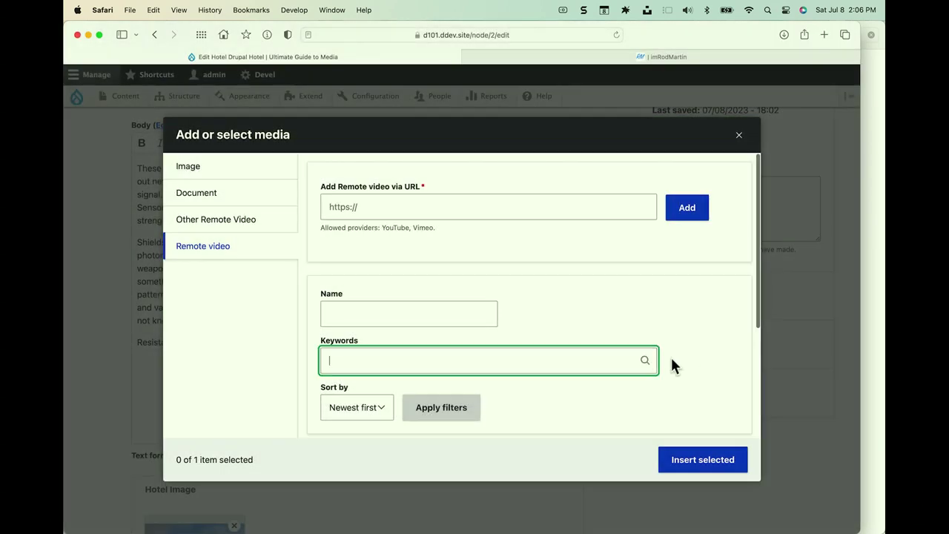
pyautogui.scroll(-5, 687, 355)
pyautogui.click(682, 364)
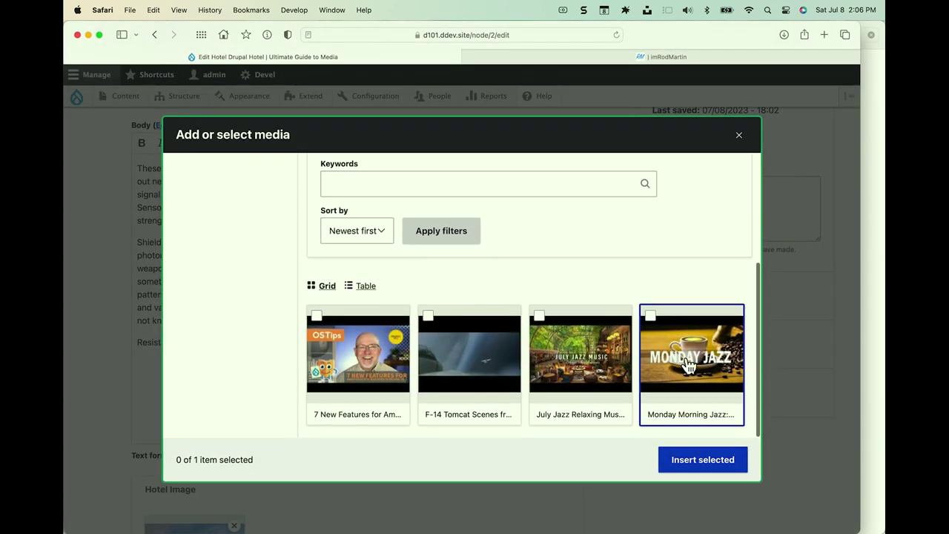
pyautogui.click(697, 460)
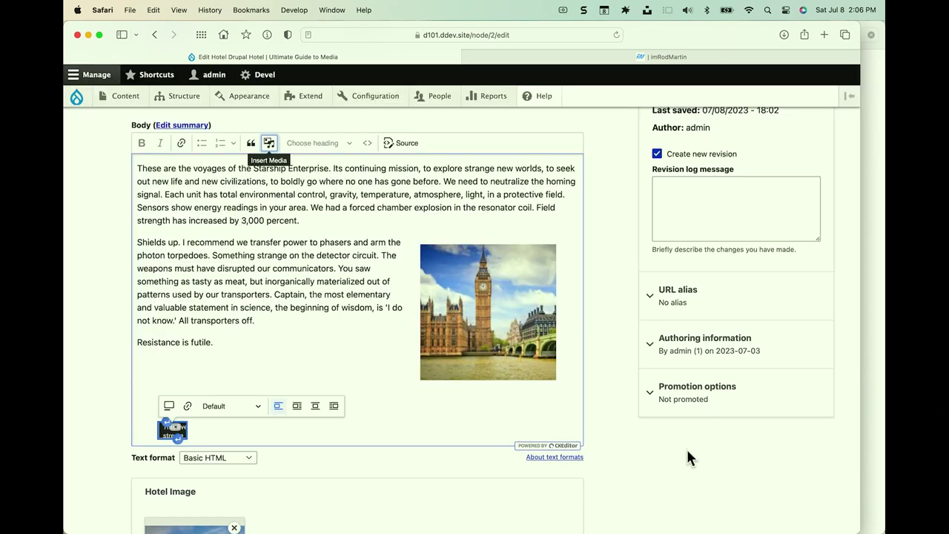
# - Check the embedded video's view mode options, save the Drupal Hotel page and view the video on it
pyautogui.click(258, 406)
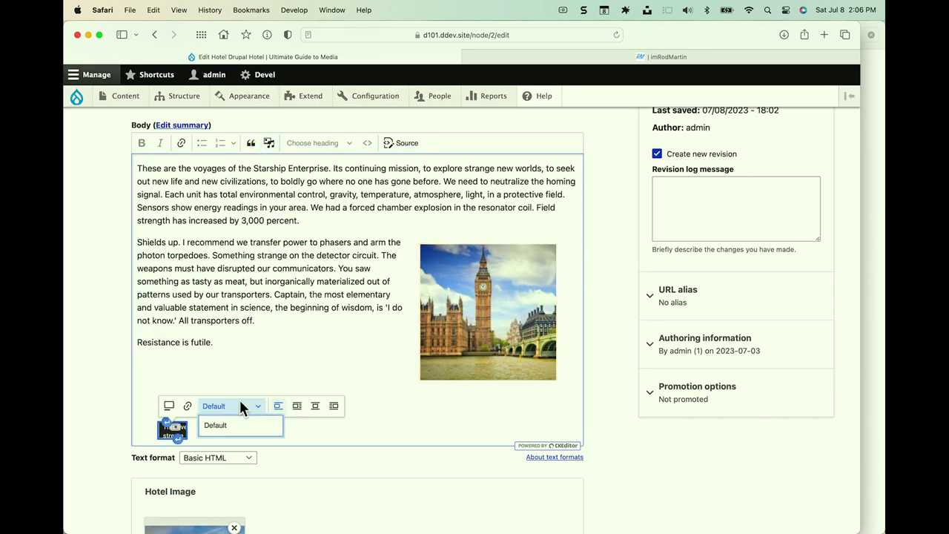
pyautogui.click(282, 380)
pyautogui.scroll(-5, 286, 436)
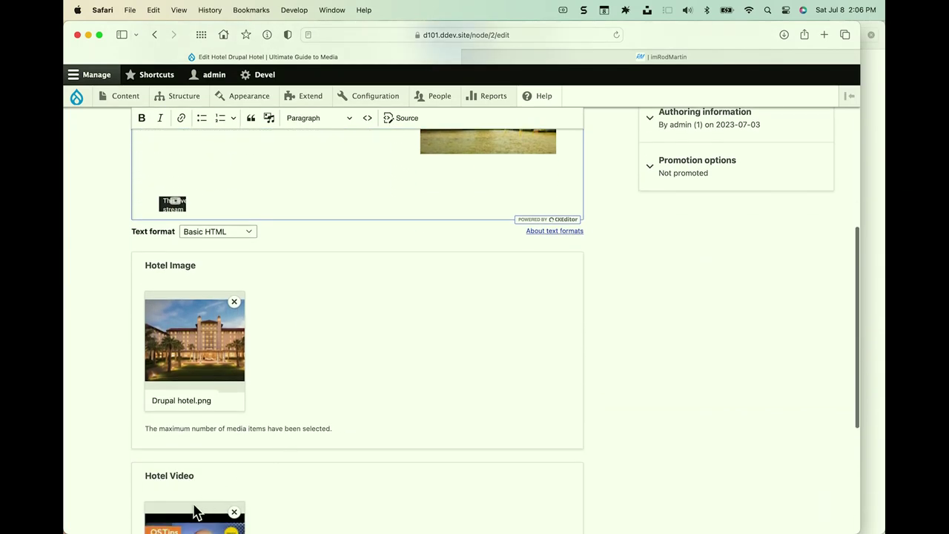
pyautogui.scroll(-7, 196, 509)
pyautogui.click(156, 466)
pyautogui.scroll(-10, 157, 472)
pyautogui.scroll(-8, 156, 472)
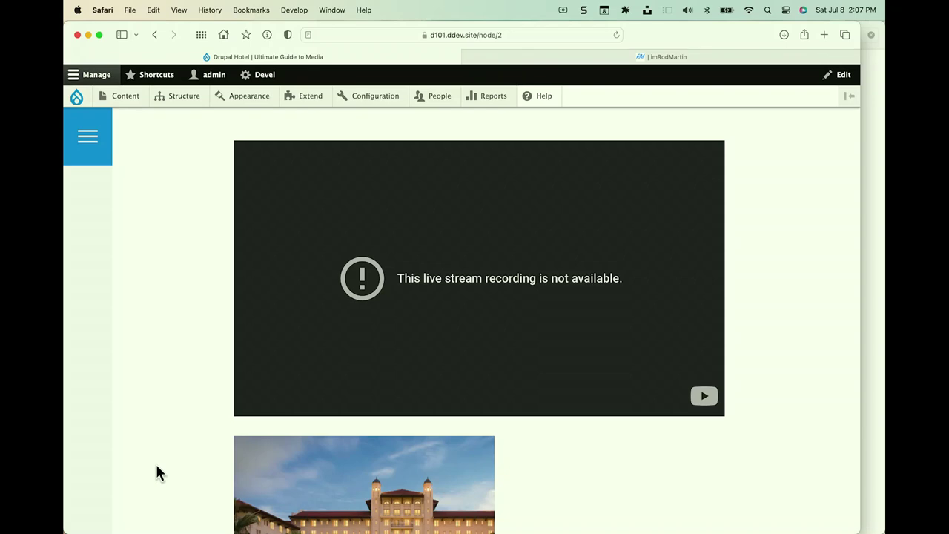
# - Go back to the home page and review the remaining items of The Steps list
pyautogui.scroll(10, 157, 473)
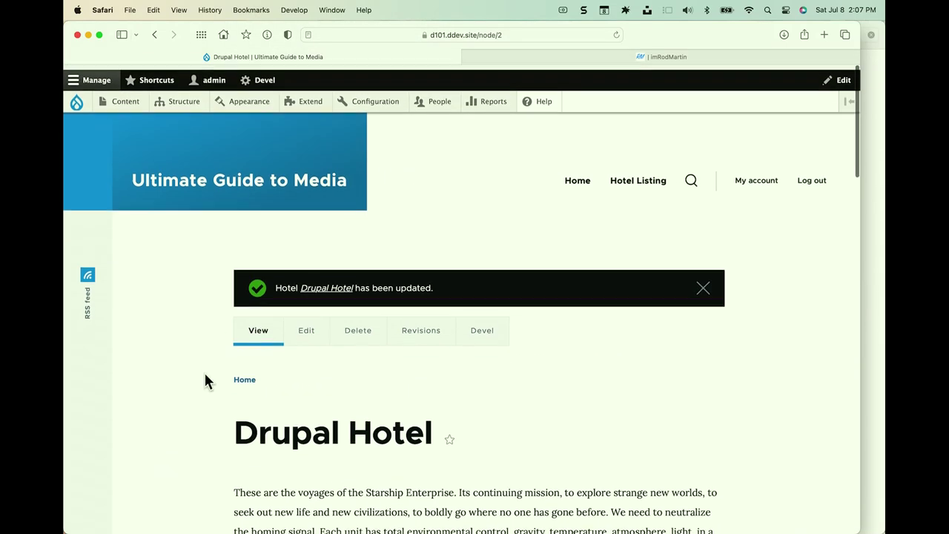
pyautogui.moveTo(112, 96)
pyautogui.click(77, 97)
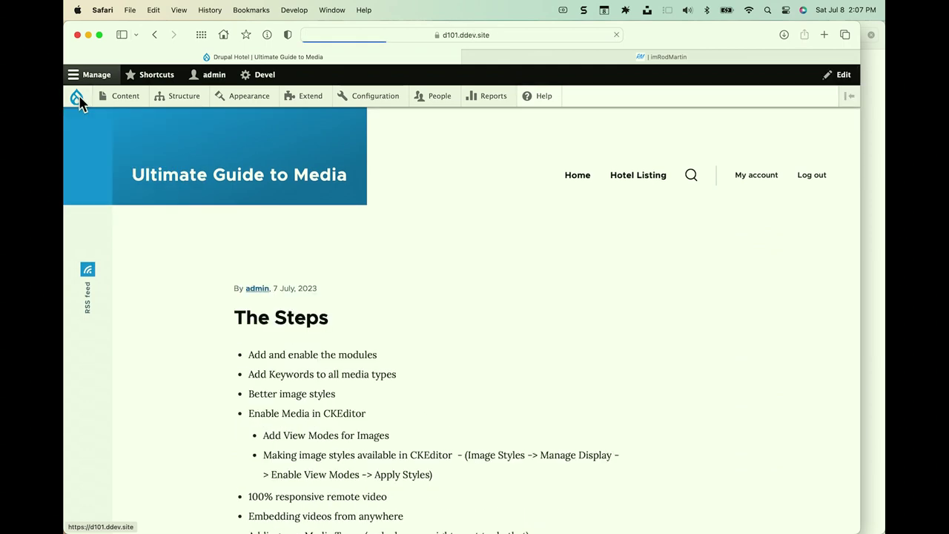
pyautogui.scroll(-4, 176, 330)
pyautogui.scroll(-2, 176, 330)
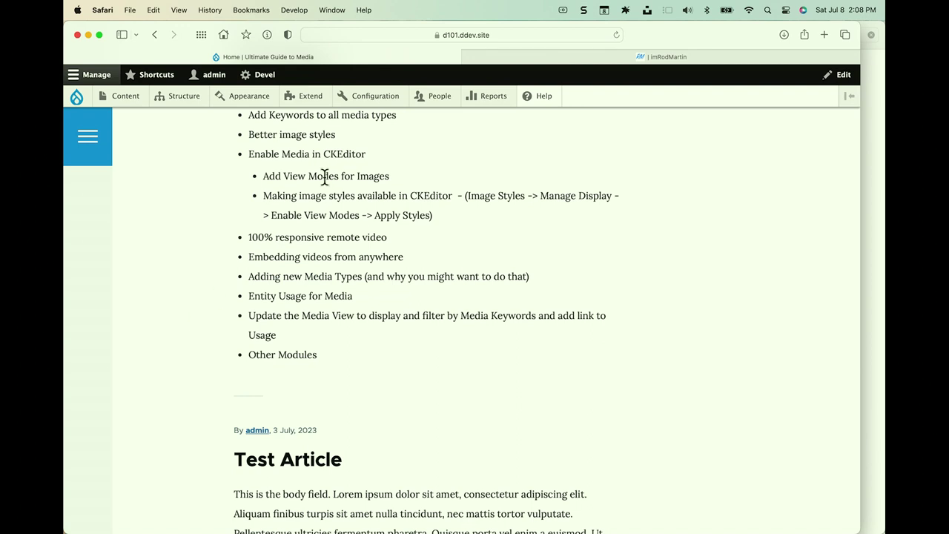
# - Open the oEmbed Providers configuration and enlarge the page to examine its general settings
pyautogui.moveTo(374, 102)
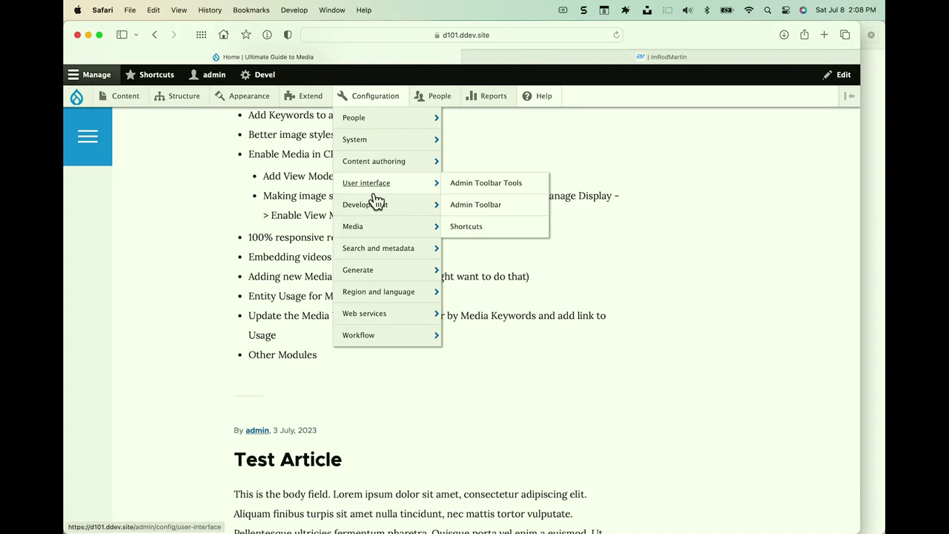
pyautogui.moveTo(362, 234)
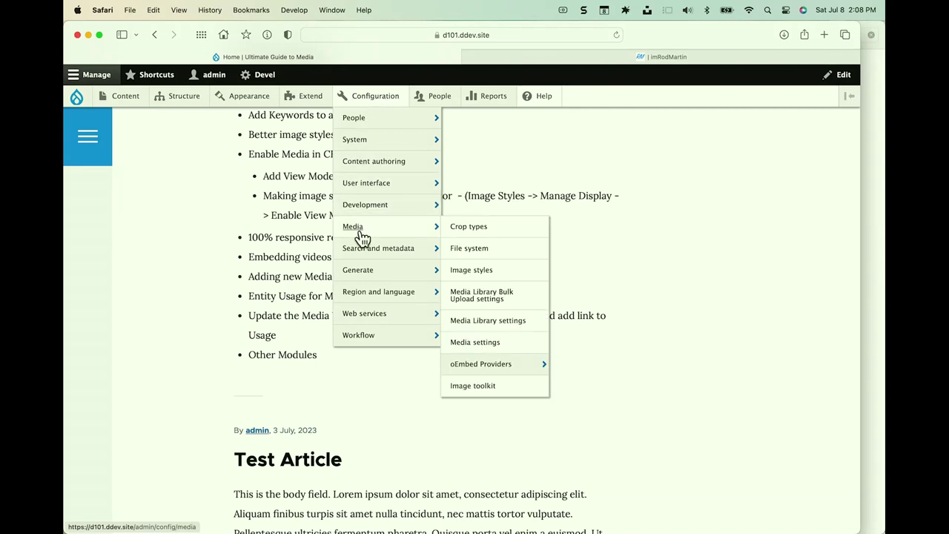
pyautogui.click(492, 361)
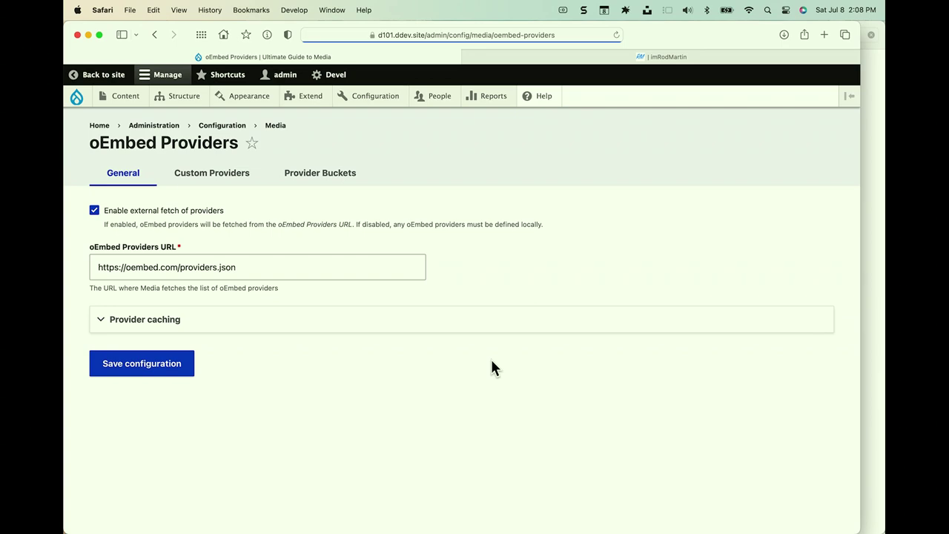
pyautogui.press('super+equal')
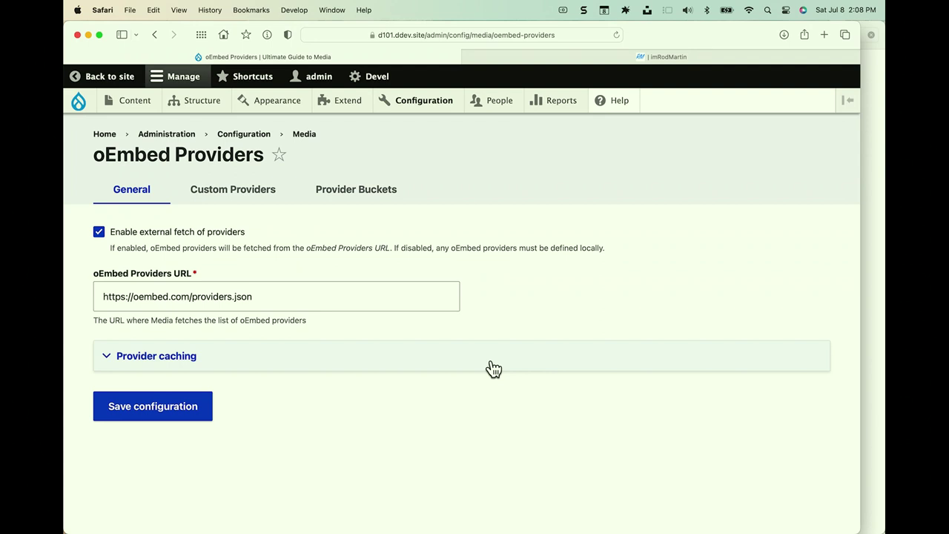
# - Look at the custom oEmbed providers and provider buckets, and open the orb bucket for editing
pyautogui.click(219, 190)
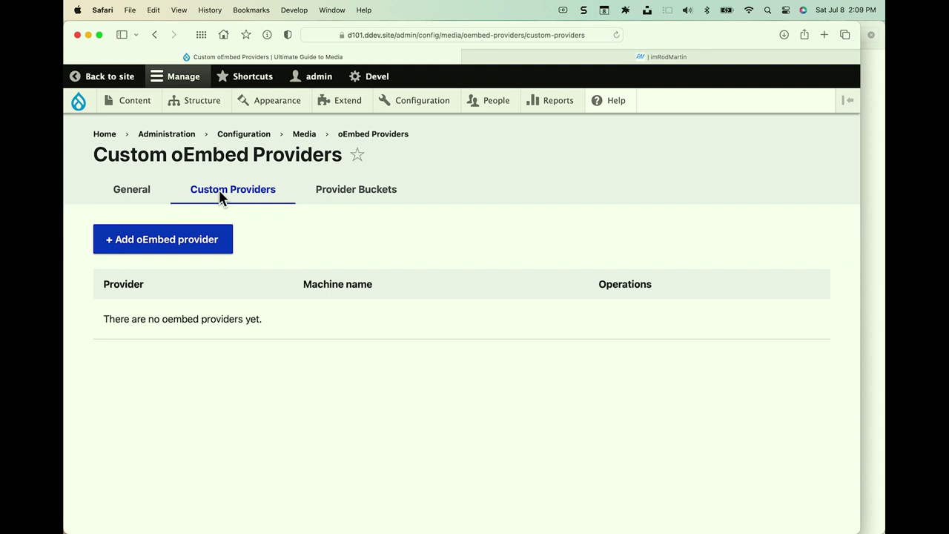
pyautogui.click(374, 195)
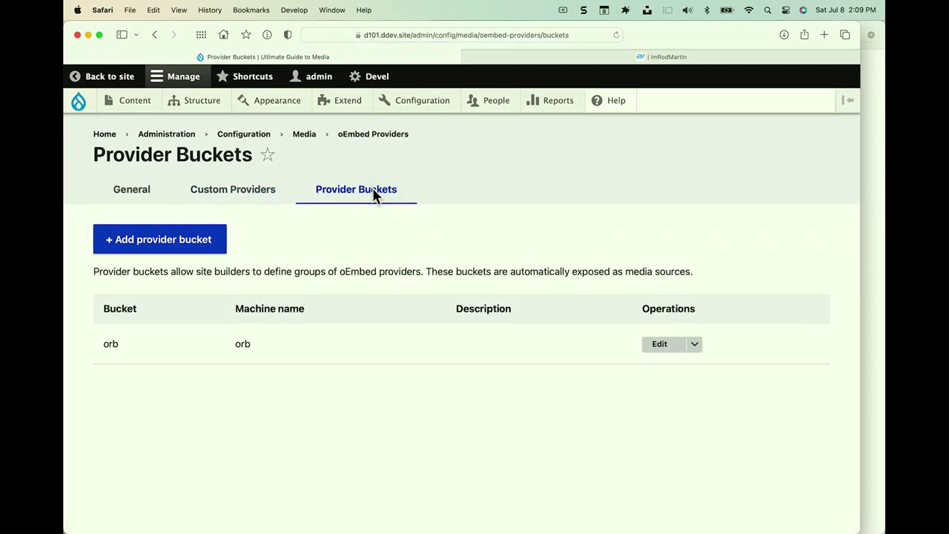
pyautogui.click(659, 345)
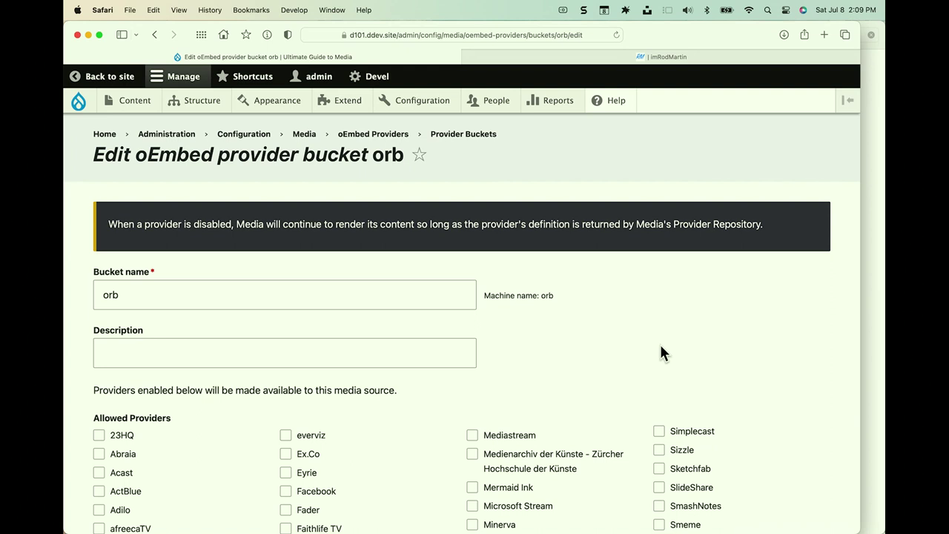
# - Rename the orb provider bucket as Other Remote Video
pyautogui.click(428, 296)
pyautogui.press('BackSpace')
pyautogui.press('BackSpace')
pyautogui.press('BackSpace')
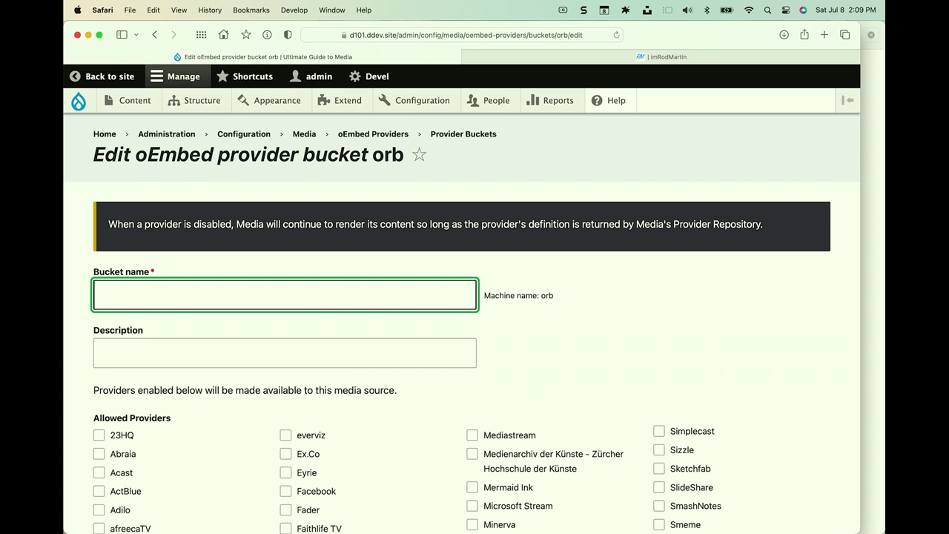
pyautogui.write('Other Remote Video')
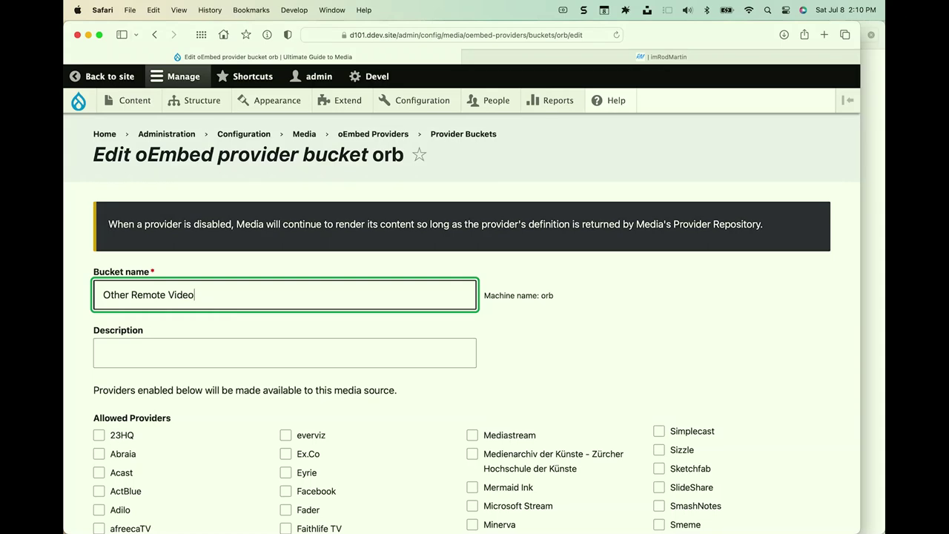
# - Look through the bucket's list of allowed providers to see which video services can be enabled
pyautogui.scroll(-5, 460, 319)
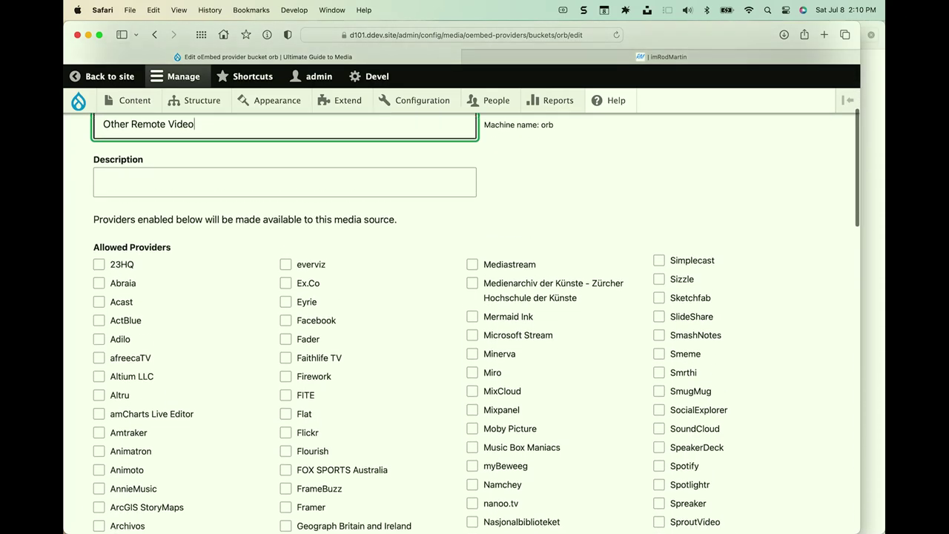
pyautogui.scroll(-5, 460, 319)
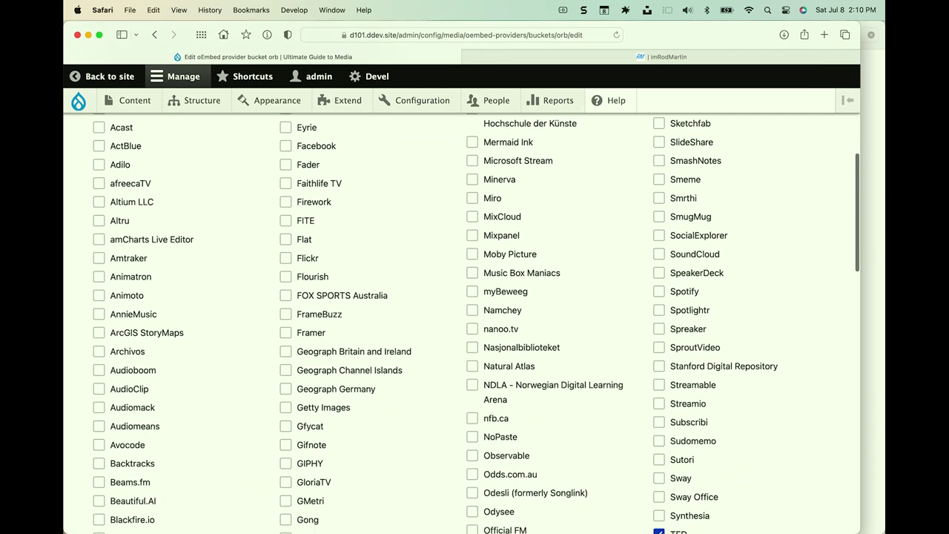
pyautogui.scroll(-3, 459, 319)
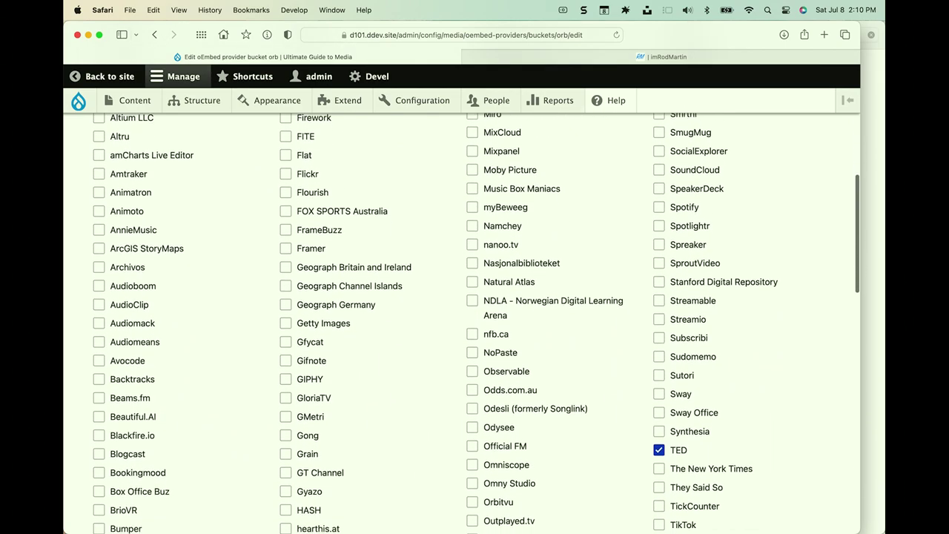
pyautogui.scroll(-1, 460, 319)
pyautogui.scroll(-3, 460, 319)
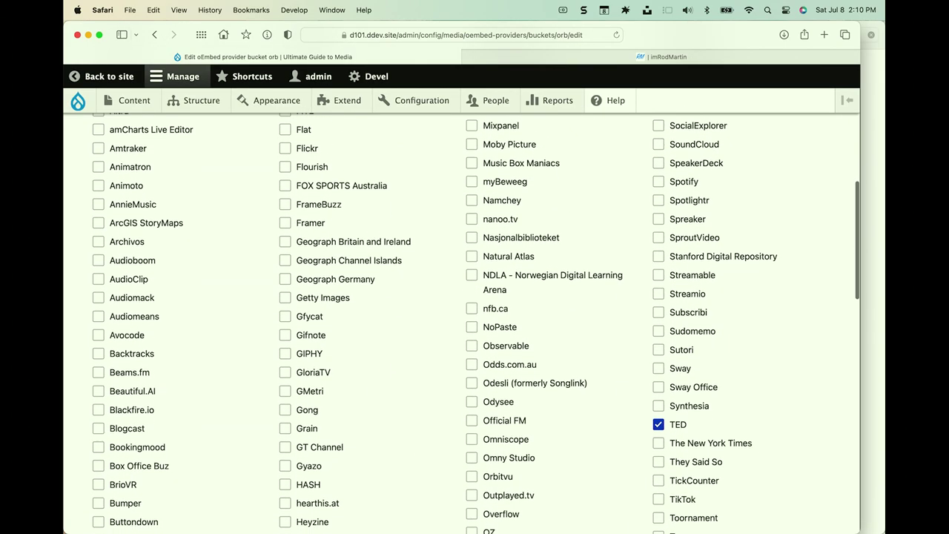
pyautogui.scroll(-3, 460, 319)
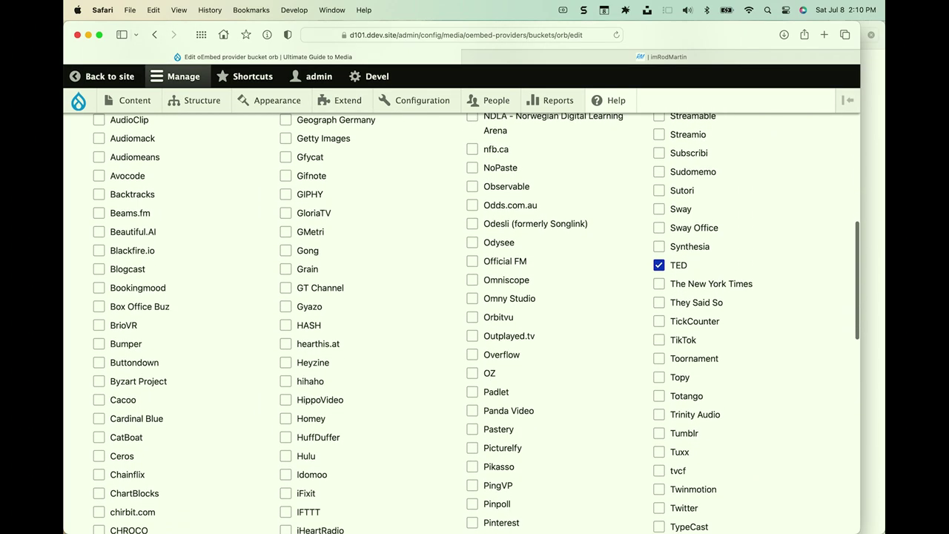
pyautogui.scroll(-3, 460, 319)
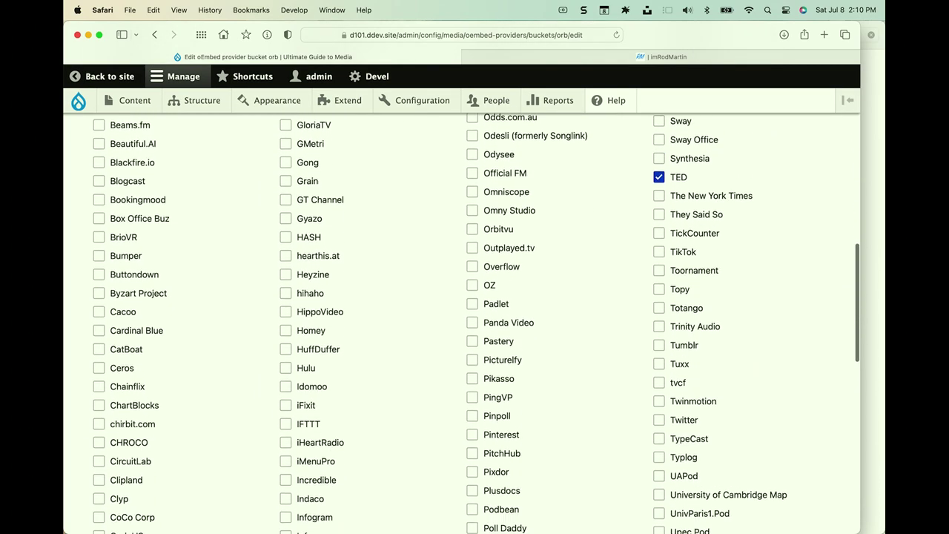
pyautogui.scroll(-1, 459, 319)
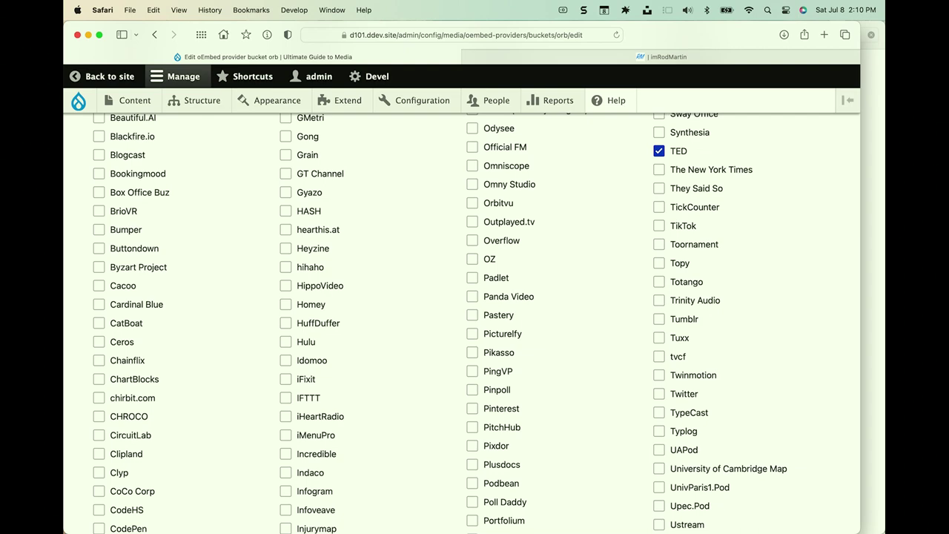
pyautogui.scroll(-7, 476, 324)
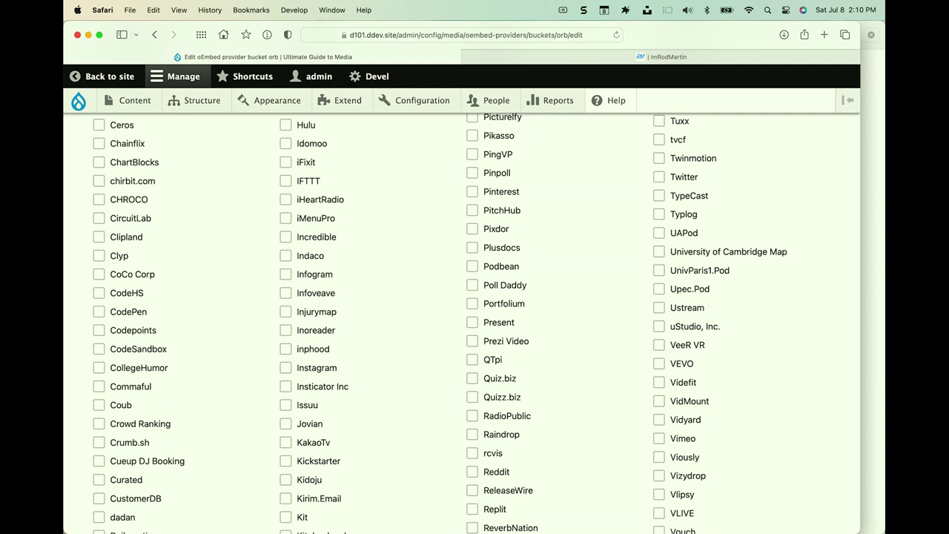
pyautogui.scroll(-3, 475, 323)
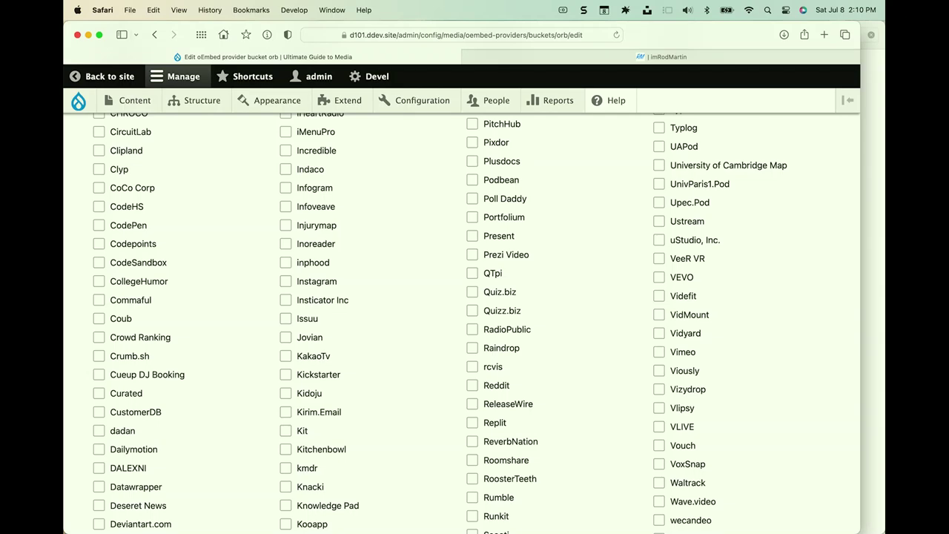
pyautogui.scroll(-3, 517, 259)
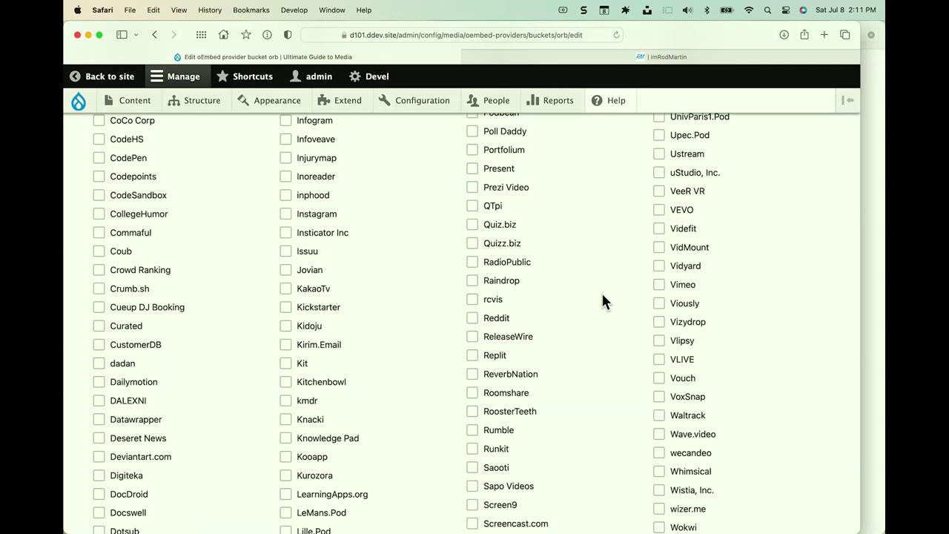
pyautogui.scroll(5, 601, 293)
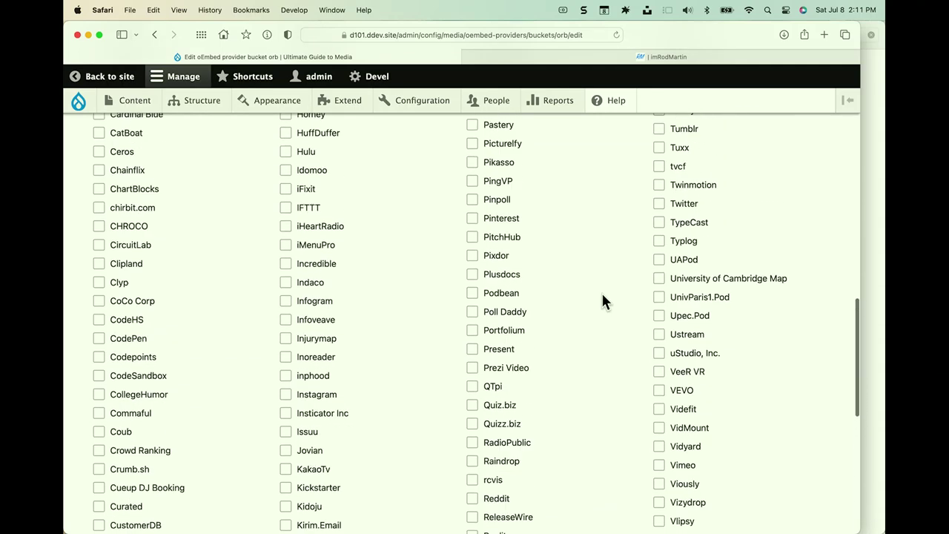
pyautogui.scroll(8, 602, 300)
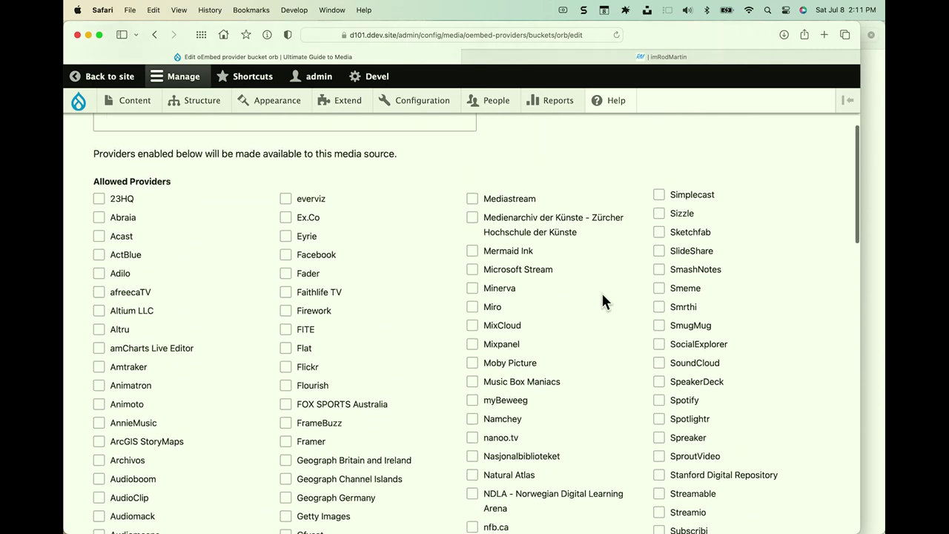
# - Save the provider bucket with its current selection of allowed providers
pyautogui.scroll(-2, 602, 300)
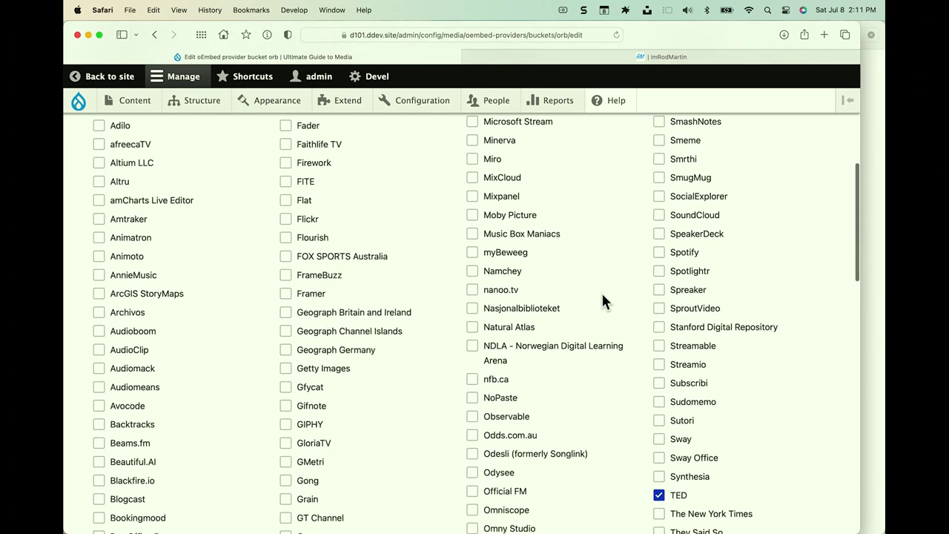
pyautogui.scroll(-10, 497, 212)
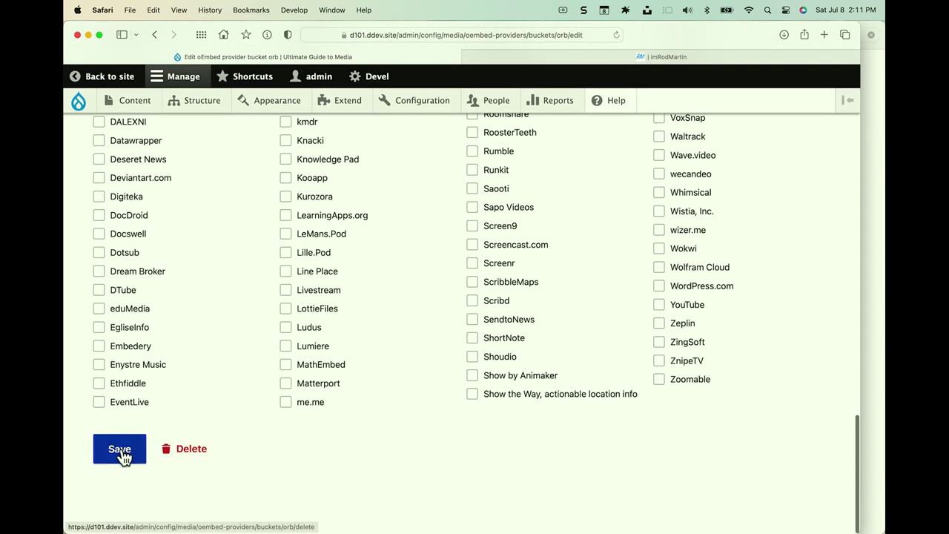
pyautogui.click(120, 449)
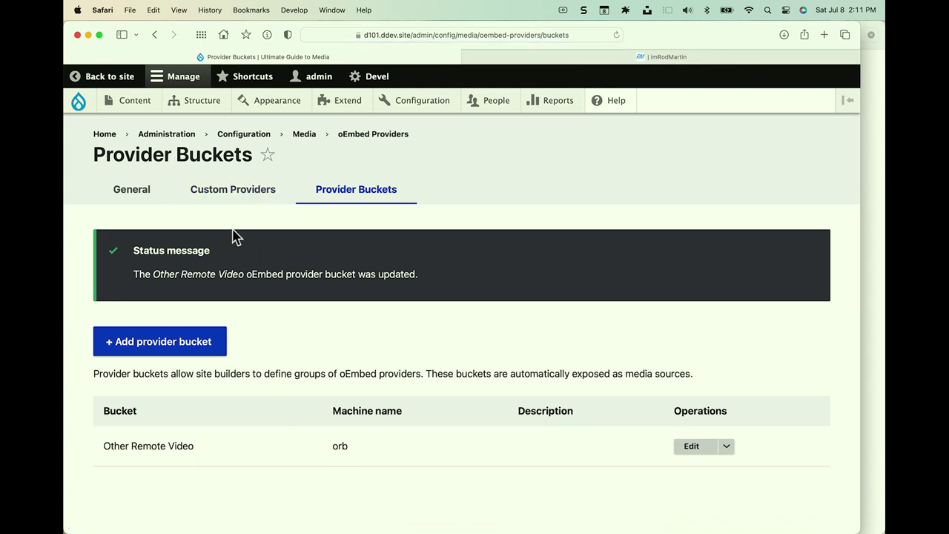
# - Examine the media source setting in the form for adding a media type, and open the Other Remote Video media type
pyautogui.moveTo(206, 107)
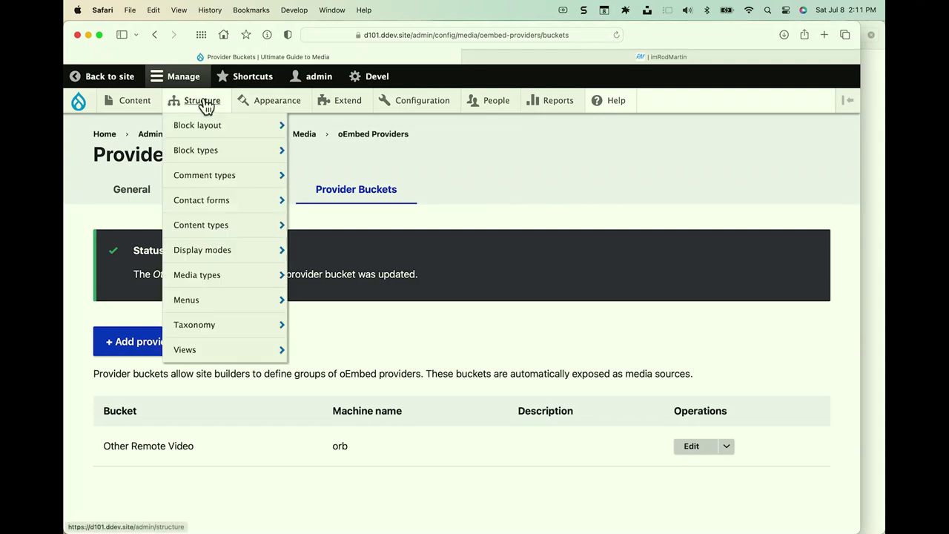
pyautogui.moveTo(182, 282)
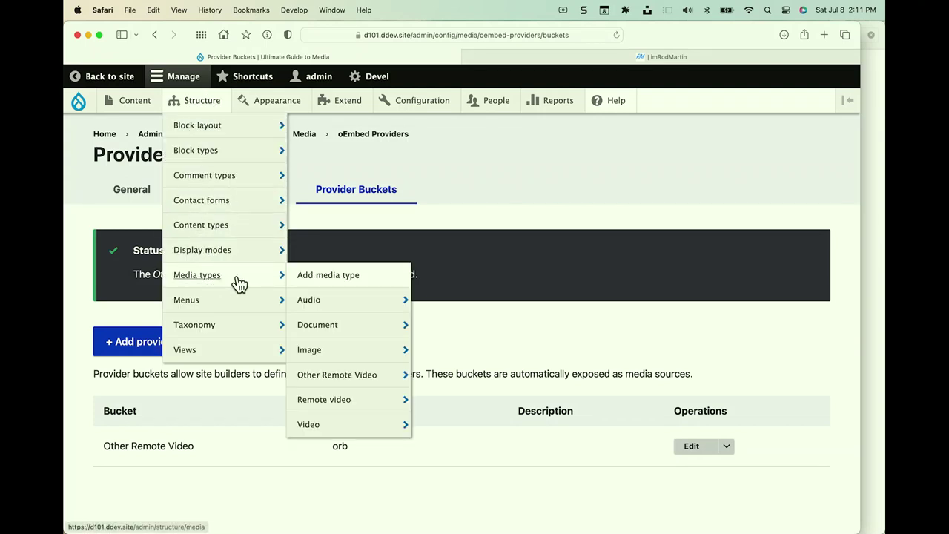
pyautogui.click(319, 284)
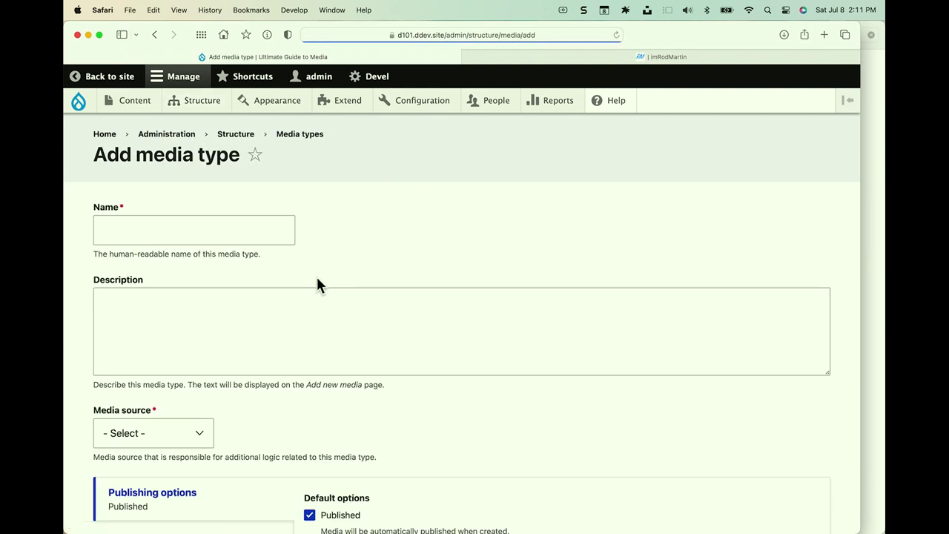
pyautogui.scroll(-5, 318, 282)
pyautogui.click(201, 213)
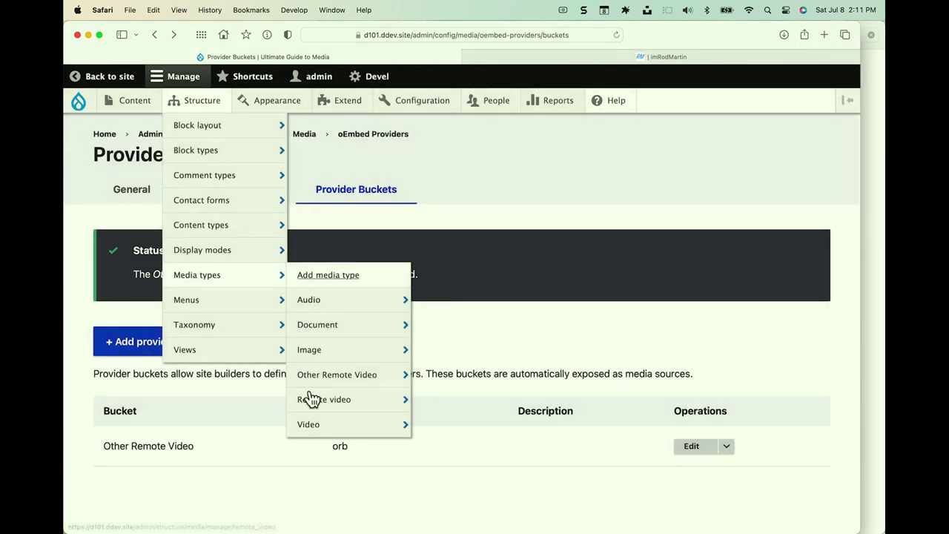
pyautogui.click(304, 374)
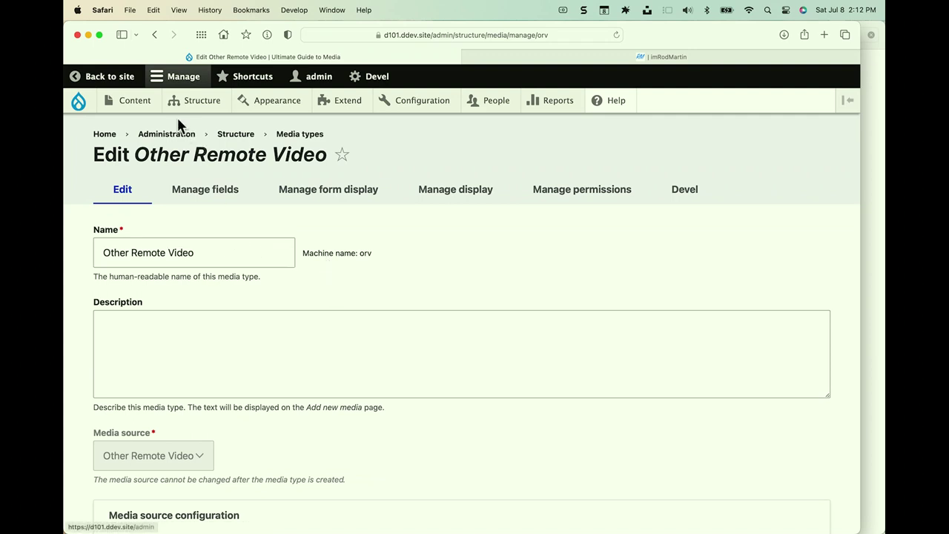
# - Open the Drupal Hotel content for editing and look at its Hotel Video field
pyautogui.moveTo(147, 108)
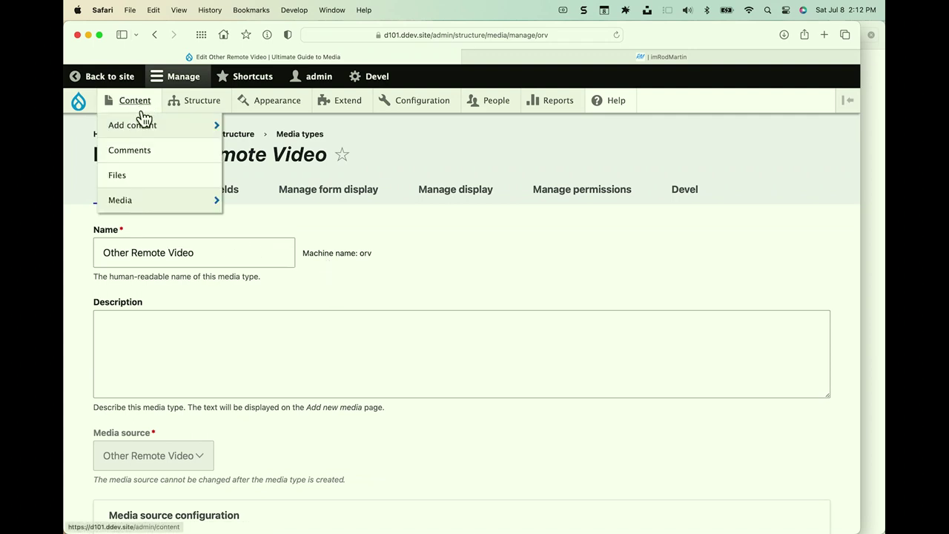
pyautogui.moveTo(136, 124)
pyautogui.click(130, 100)
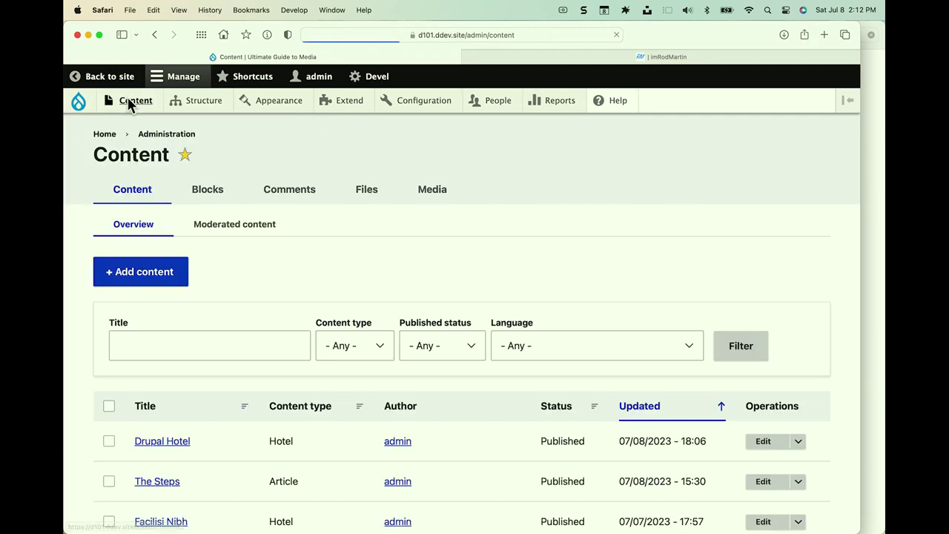
pyautogui.scroll(-3, 292, 352)
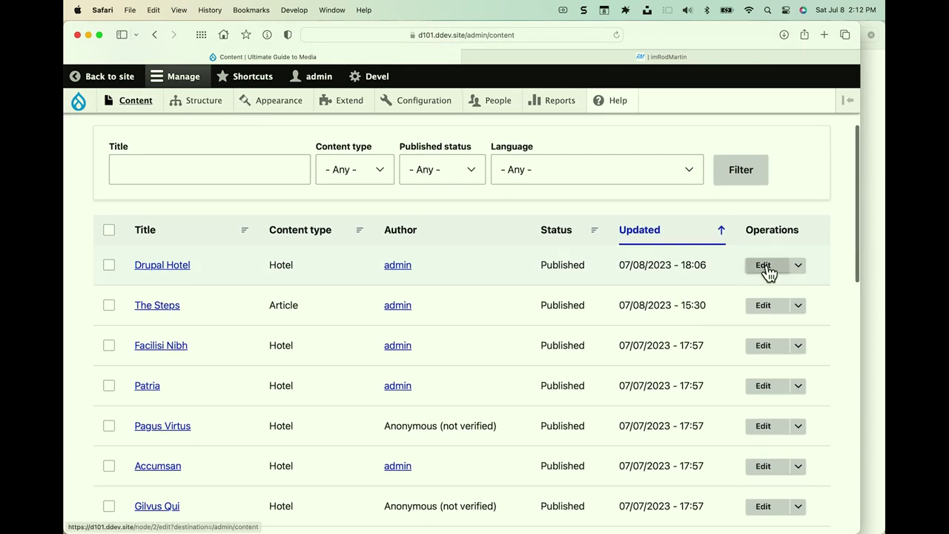
pyautogui.click(767, 269)
pyautogui.scroll(-20, 525, 357)
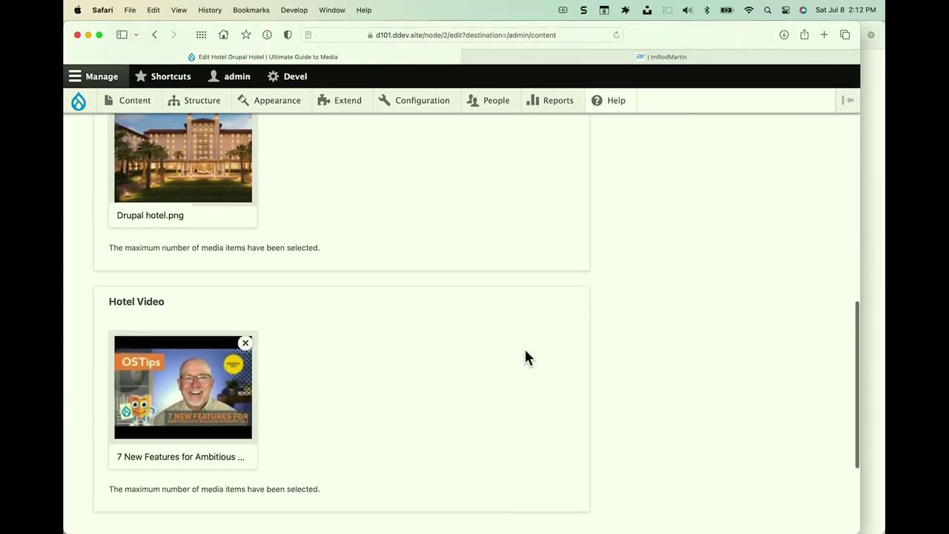
pyautogui.scroll(20, 525, 358)
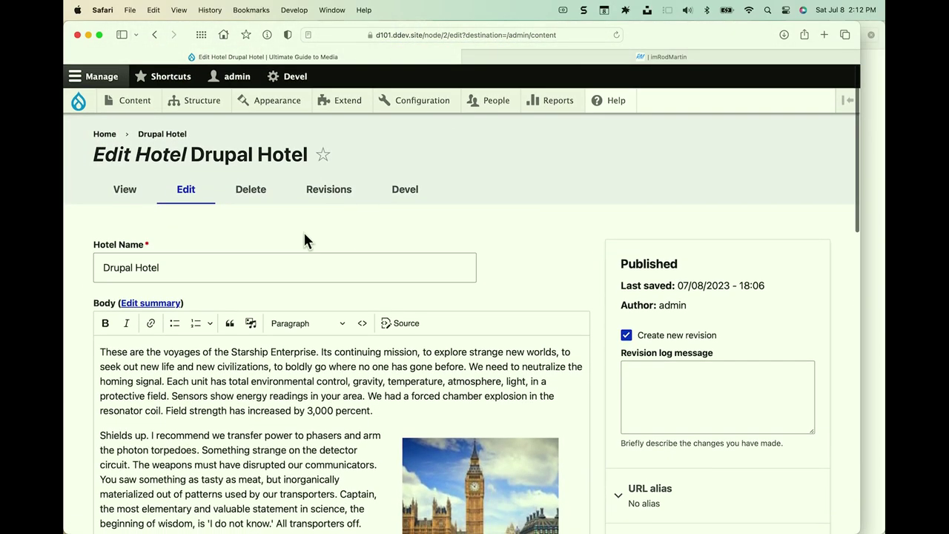
# - Start a new article, check the media types offered for its Article Media field, and close the media selection
pyautogui.moveTo(149, 108)
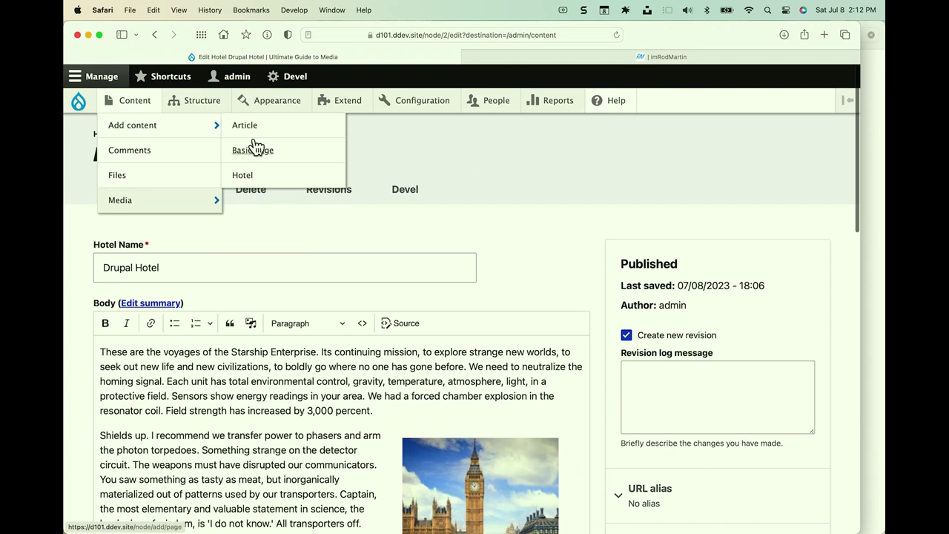
pyautogui.click(254, 127)
pyautogui.scroll(-15, 289, 236)
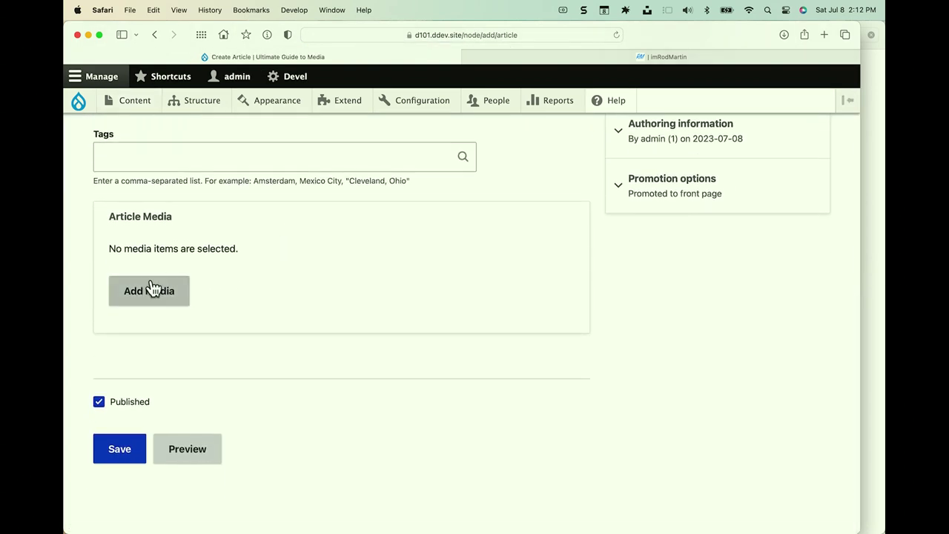
pyautogui.click(133, 293)
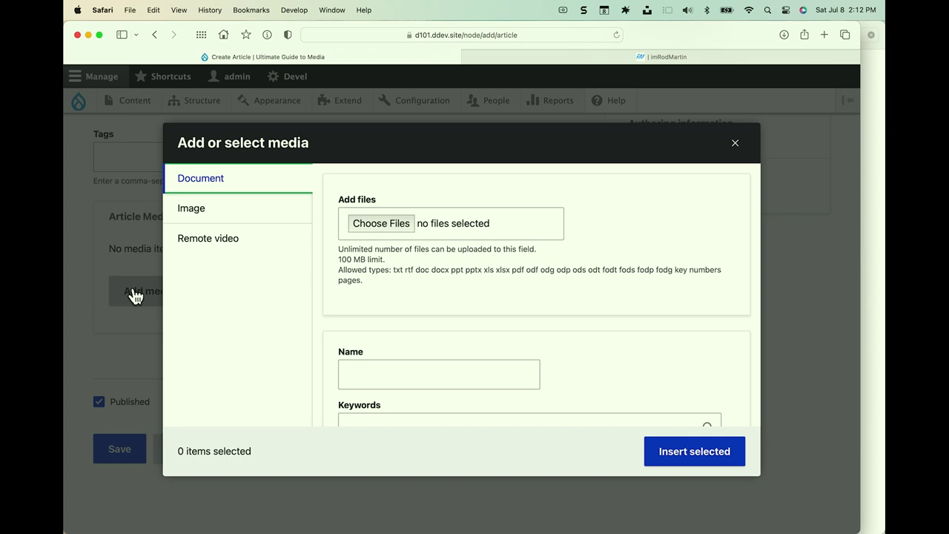
pyautogui.scroll(-5, 508, 363)
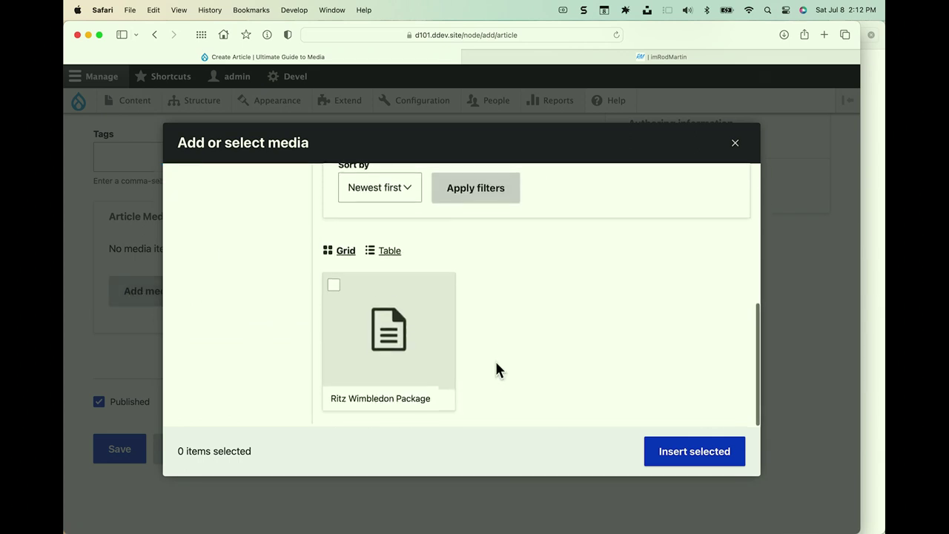
pyautogui.click(736, 144)
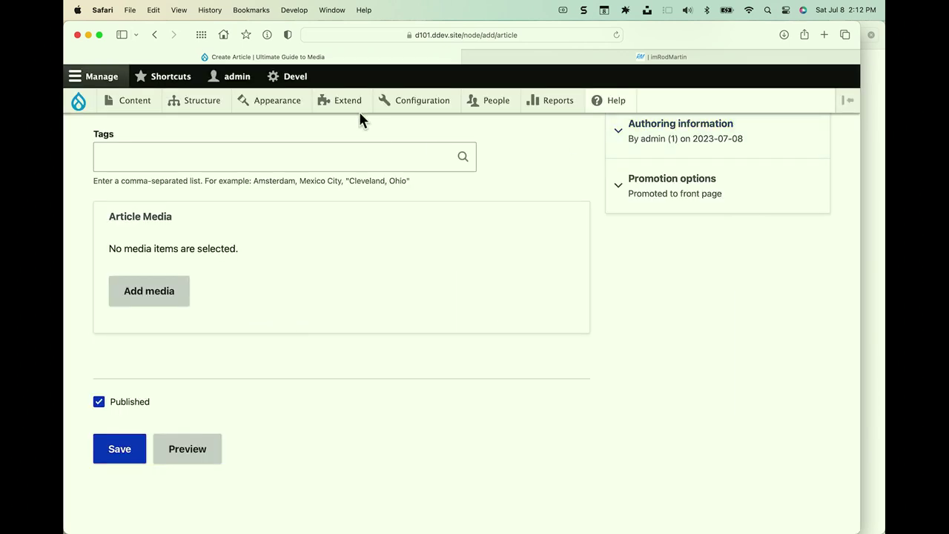
# - Start a new Hotel content item and open the media selection for its Hotel Video field
pyautogui.moveTo(142, 104)
pyautogui.moveTo(142, 127)
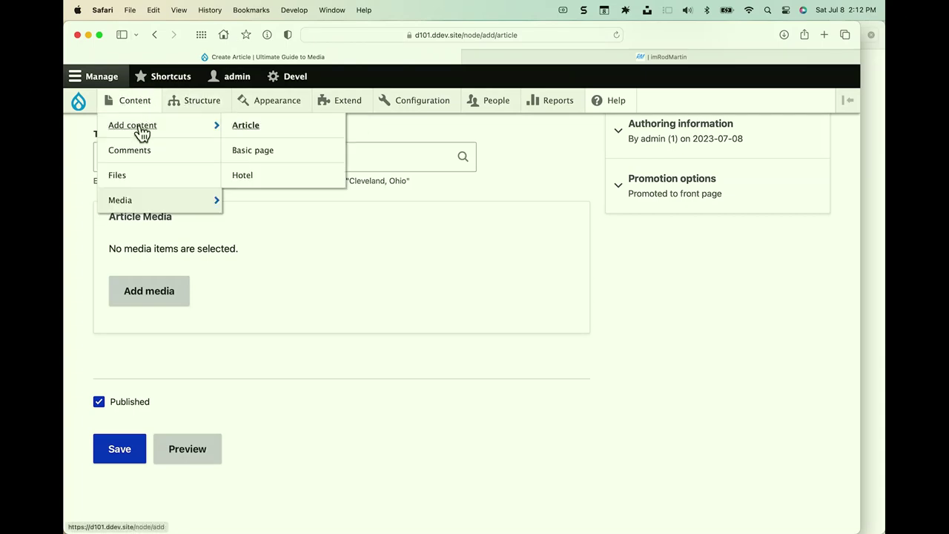
pyautogui.click(248, 178)
pyautogui.scroll(-15, 256, 282)
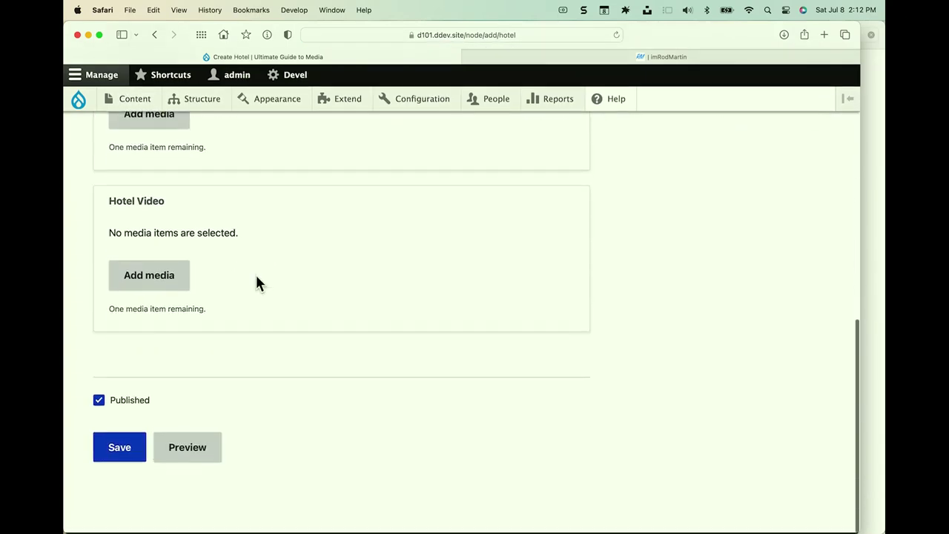
pyautogui.click(167, 278)
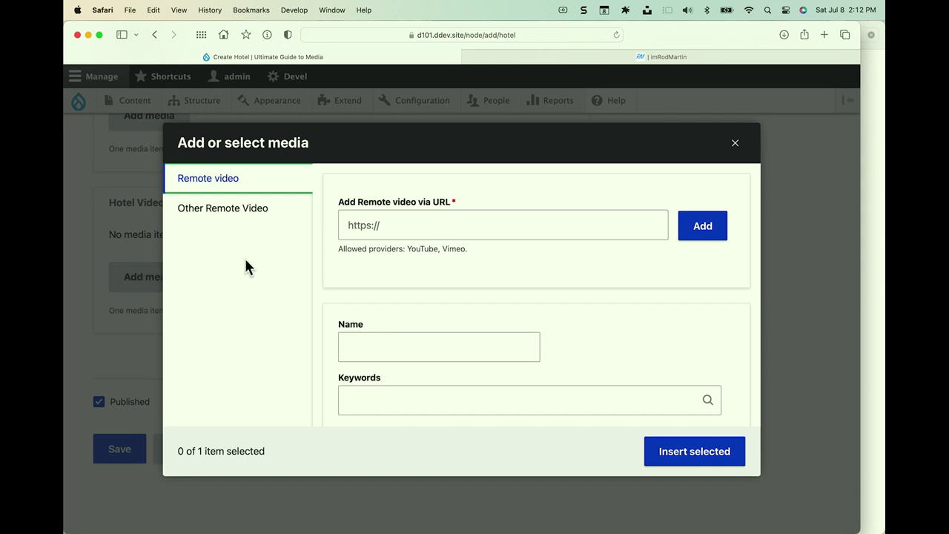
# - Insert the Other Remote Video item "How great leaders inspire action" into the Hotel Video field
pyautogui.click(239, 211)
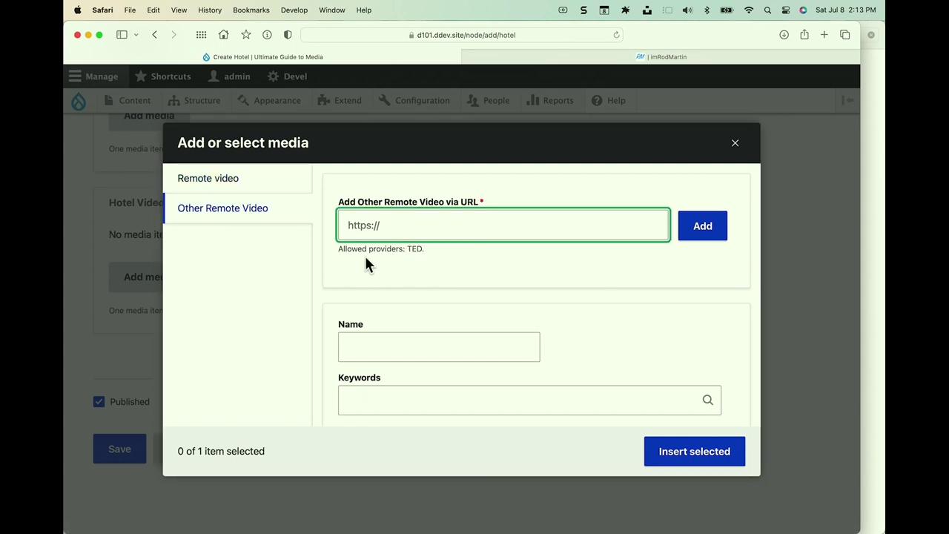
pyautogui.scroll(-5, 423, 276)
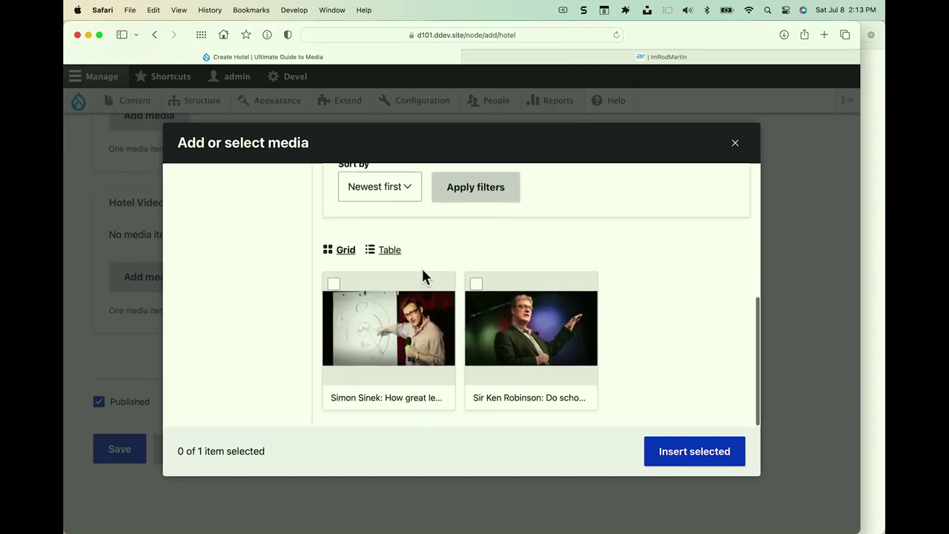
pyautogui.click(380, 324)
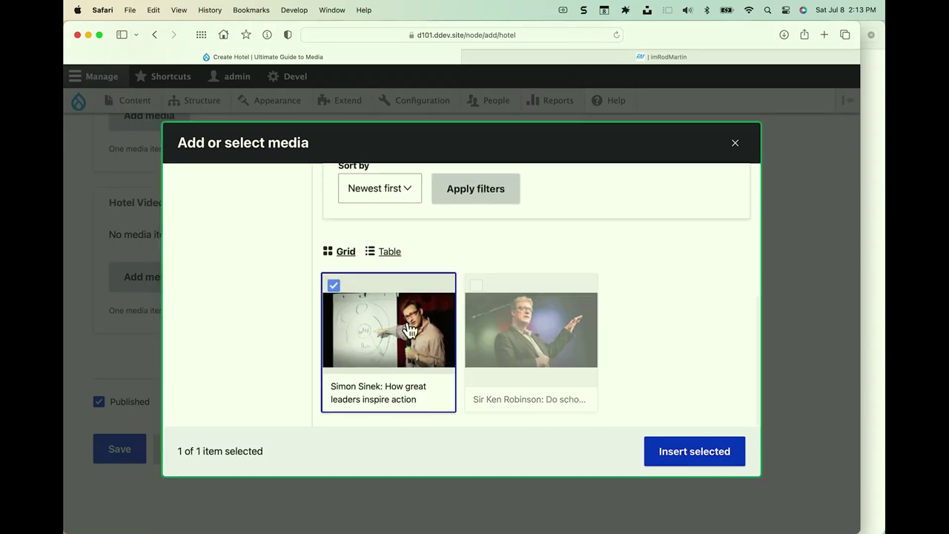
pyautogui.click(669, 452)
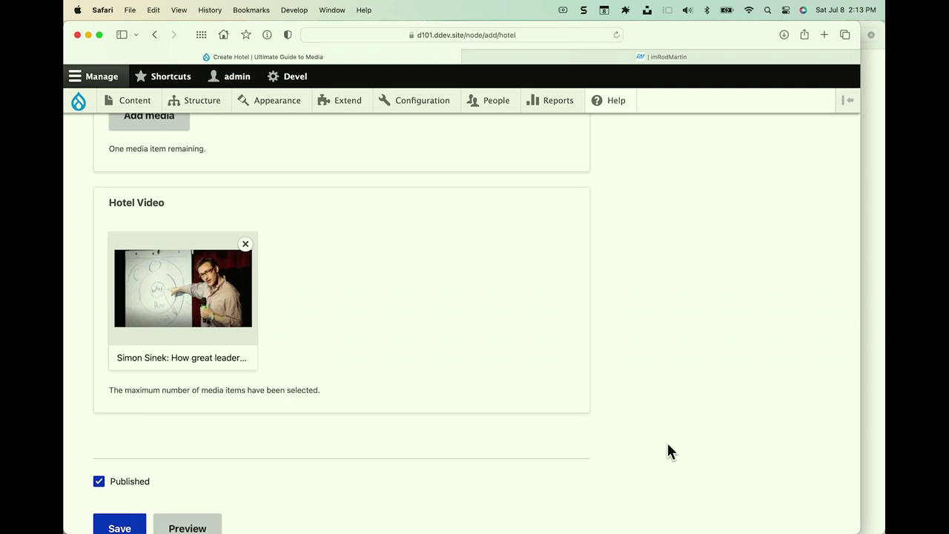
# - Enter "Rod's hote" as the hotel name and "body" as the body text, and save the new hotel
pyautogui.scroll(15, 668, 452)
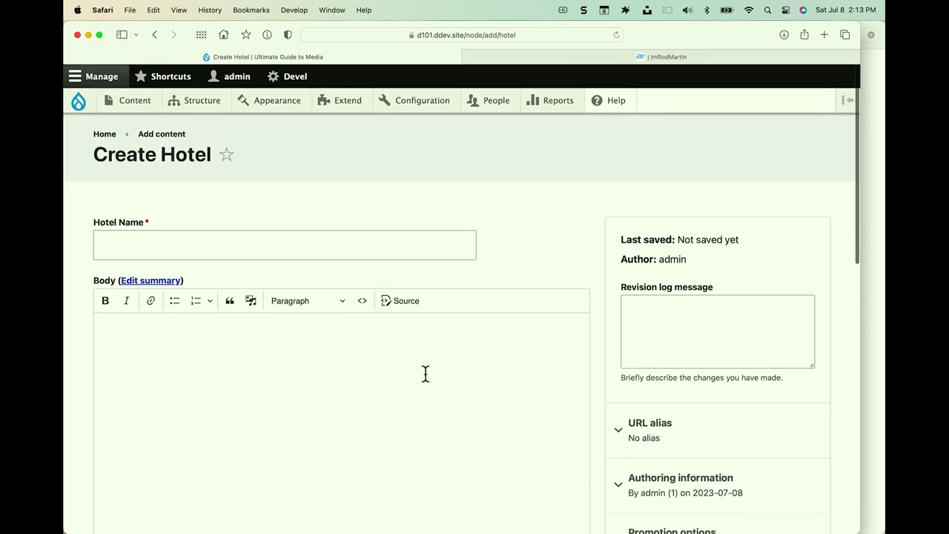
pyautogui.click(334, 243)
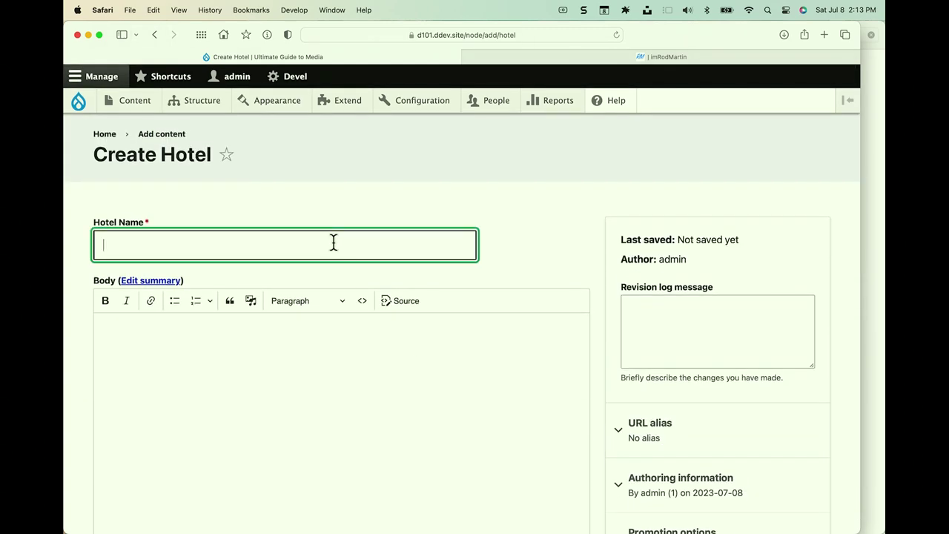
pyautogui.write("Rod's hote")
pyautogui.click(100, 329)
pyautogui.write('body')
pyautogui.scroll(-12, 328, 290)
pyautogui.click(119, 445)
# - Check the saved hotel page for its title, body text and embedded Hotel Video
pyautogui.scroll(-4, 149, 454)
pyautogui.scroll(-2, 172, 449)
pyautogui.scroll(5, 172, 449)
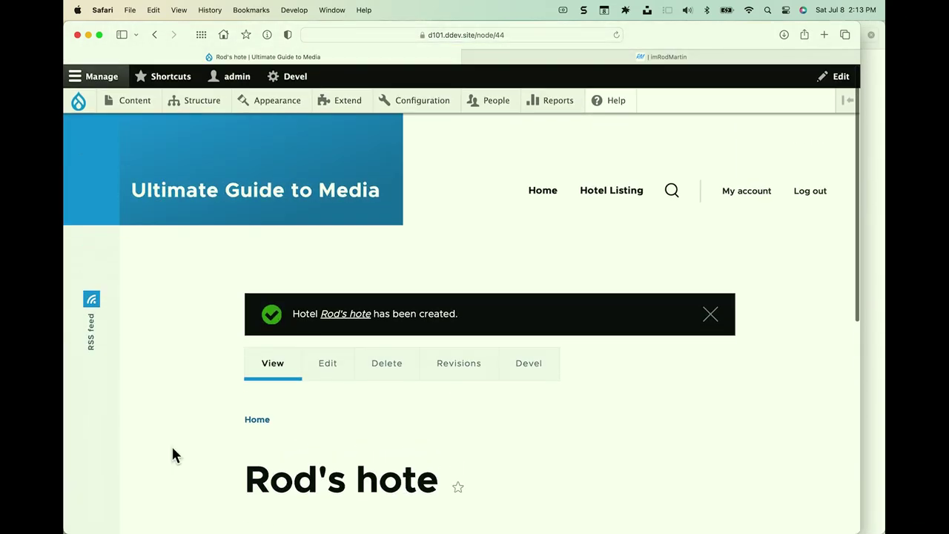
pyautogui.scroll(-4, 172, 449)
pyautogui.scroll(2, 172, 454)
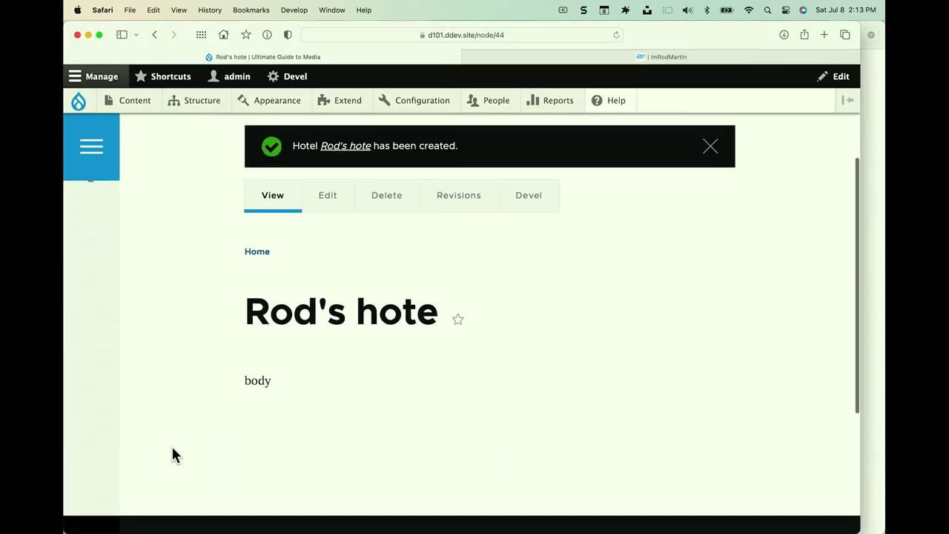
pyautogui.scroll(-2, 172, 455)
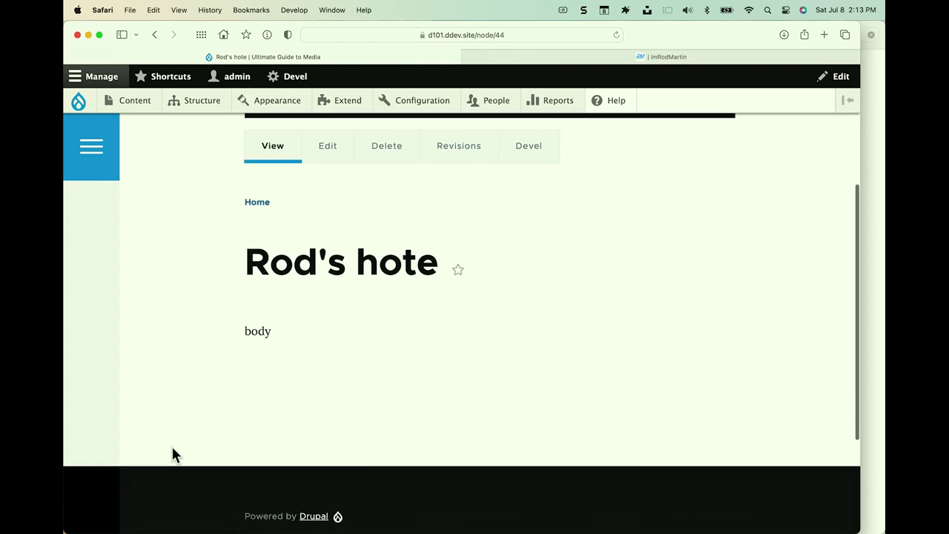
pyautogui.scroll(1, 172, 455)
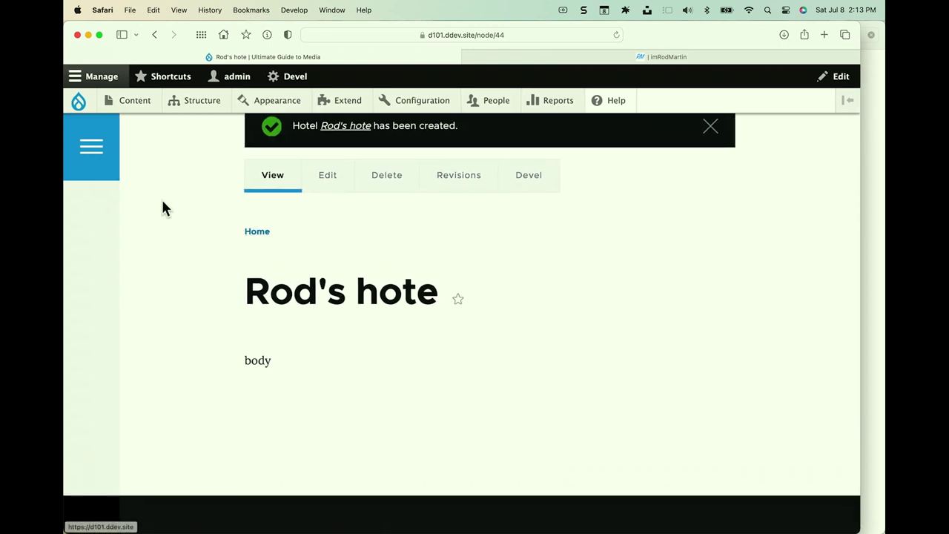
pyautogui.scroll(-3, 171, 193)
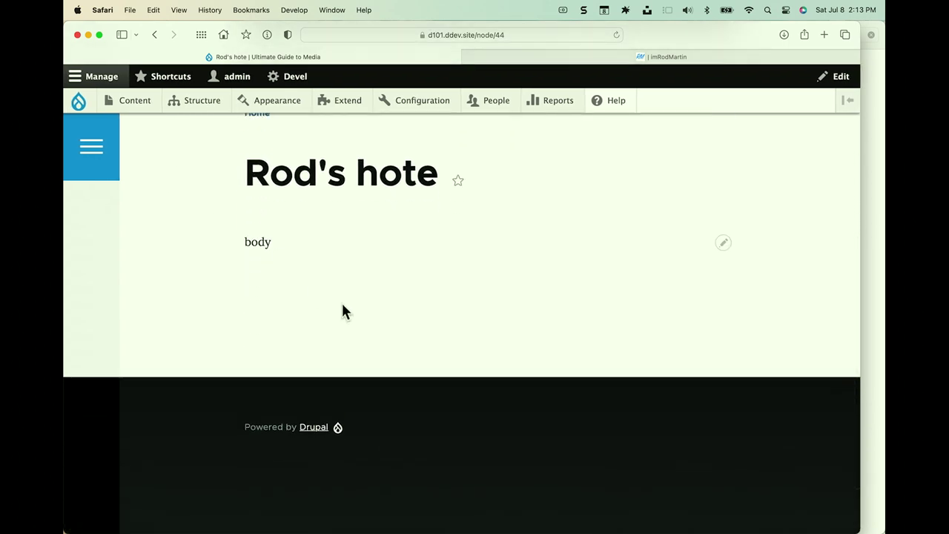
pyautogui.scroll(5, 333, 235)
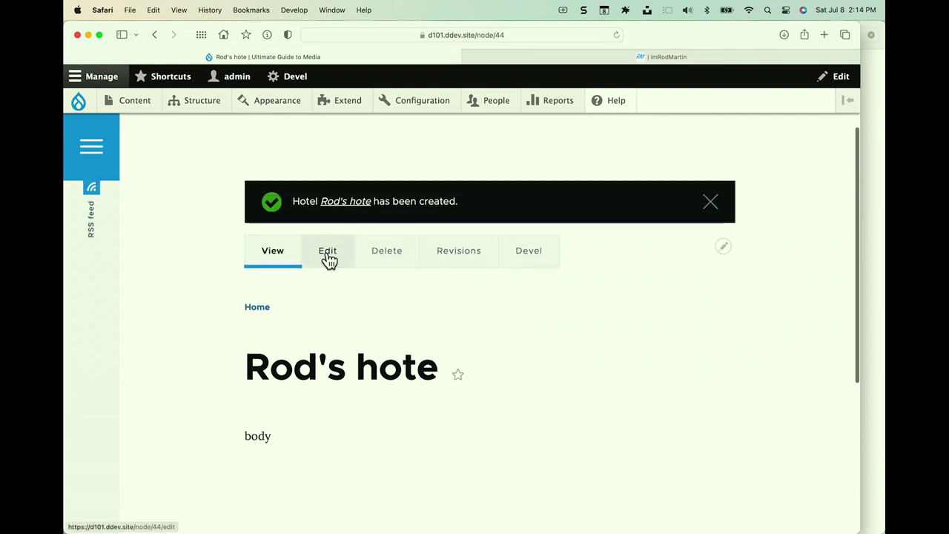
# - Check the Hotel content type's default display settings for the Hotel Video field and return to the hotel page
pyautogui.moveTo(205, 108)
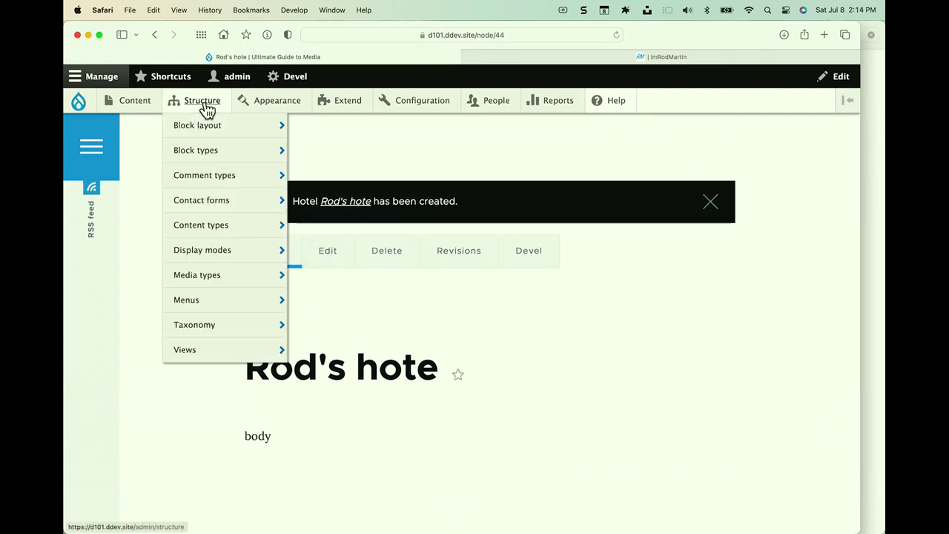
pyautogui.moveTo(194, 231)
pyautogui.moveTo(316, 307)
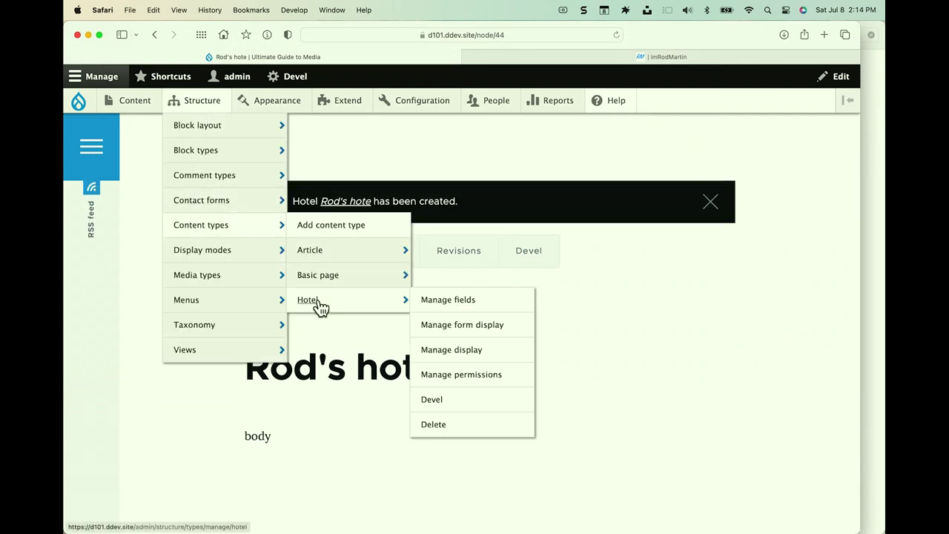
pyautogui.click(459, 353)
pyautogui.scroll(-5, 458, 353)
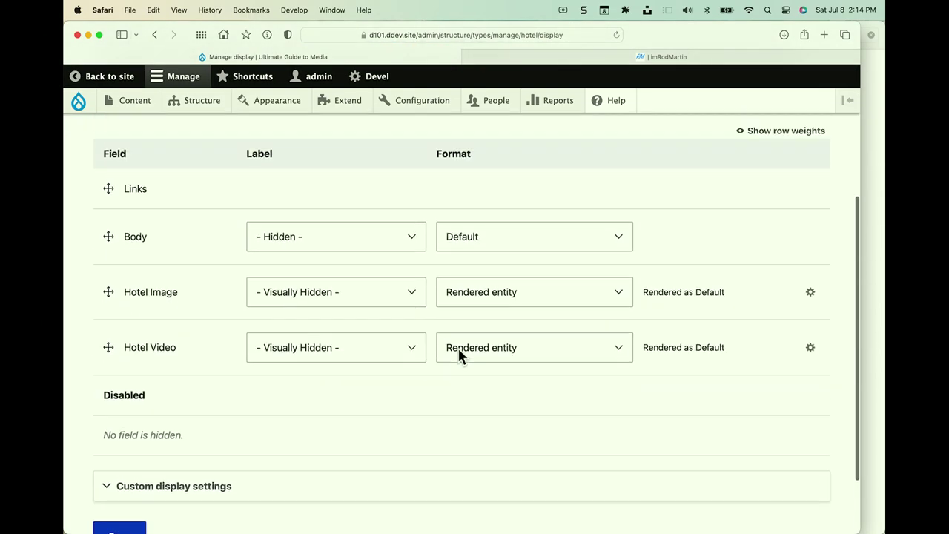
pyautogui.scroll(-2, 458, 353)
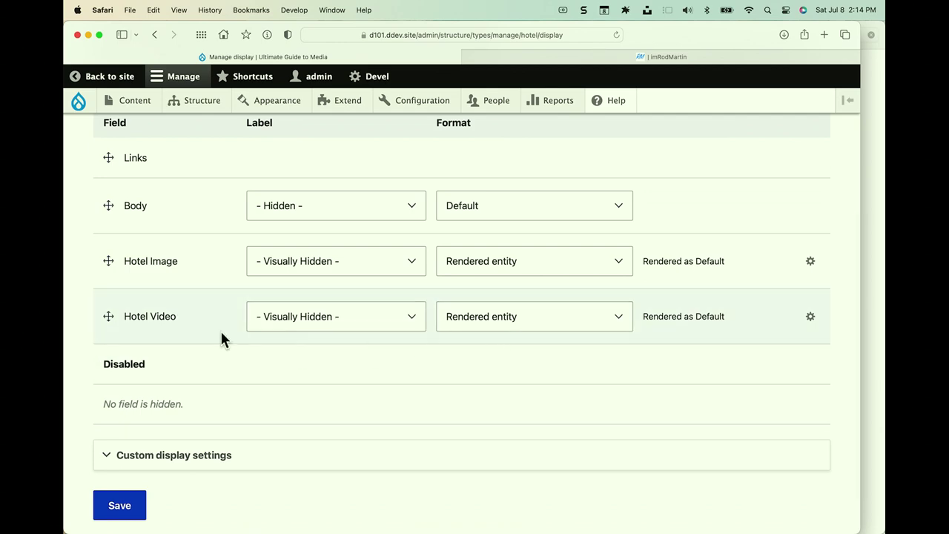
pyautogui.scroll(5, 170, 200)
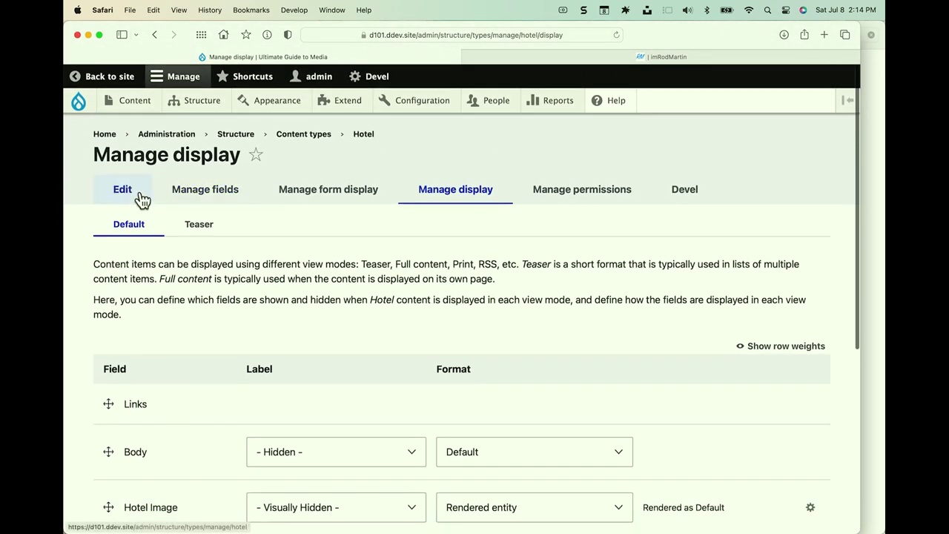
pyautogui.click(118, 78)
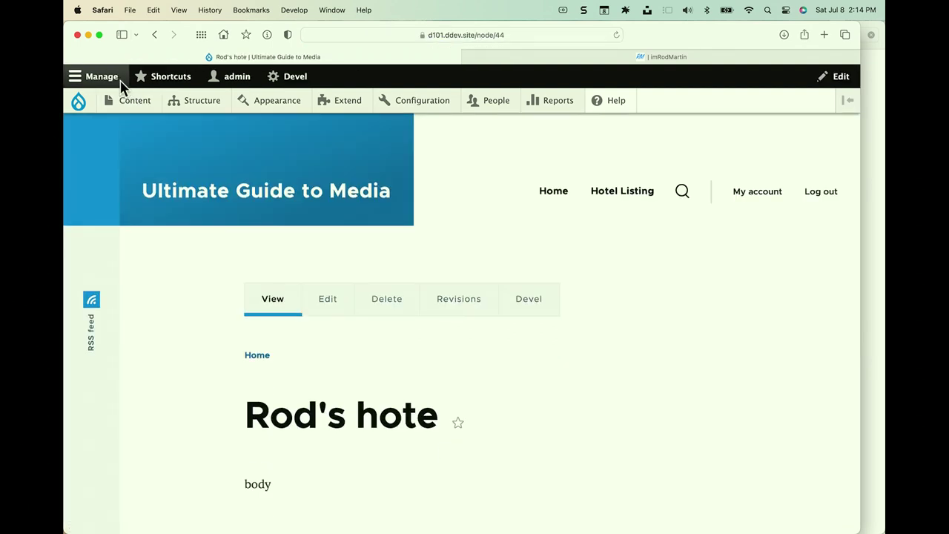
# - Go to the site's home page, review The Steps list, and look through the configuration categories
pyautogui.click(80, 102)
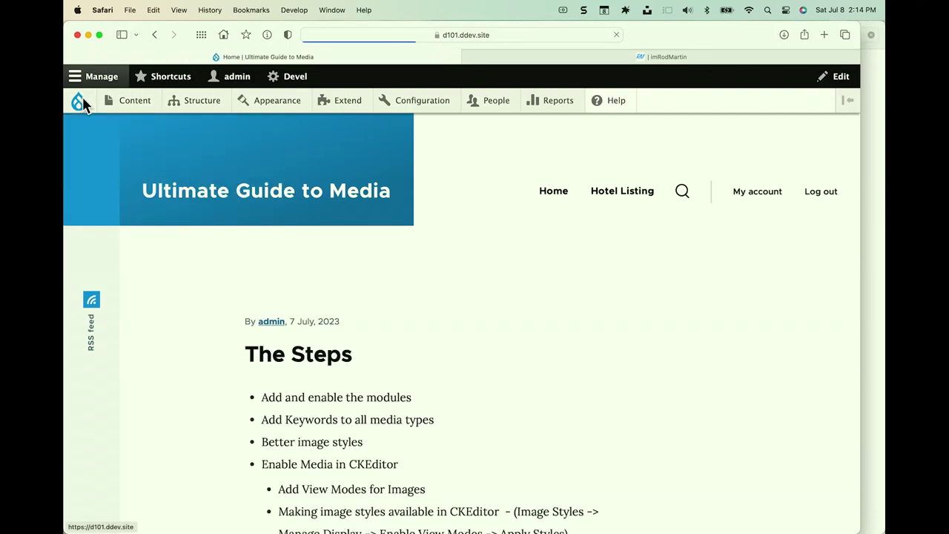
pyautogui.scroll(-8, 148, 291)
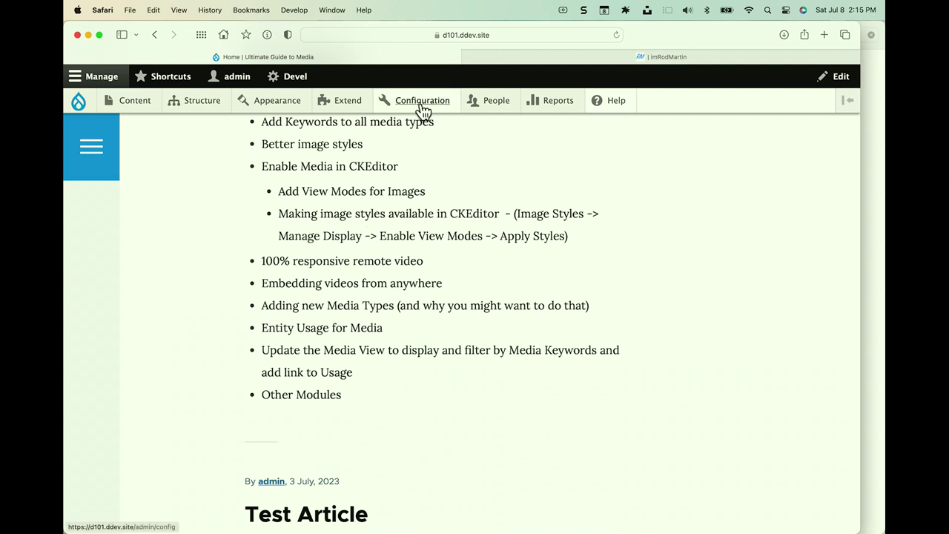
pyautogui.moveTo(424, 111)
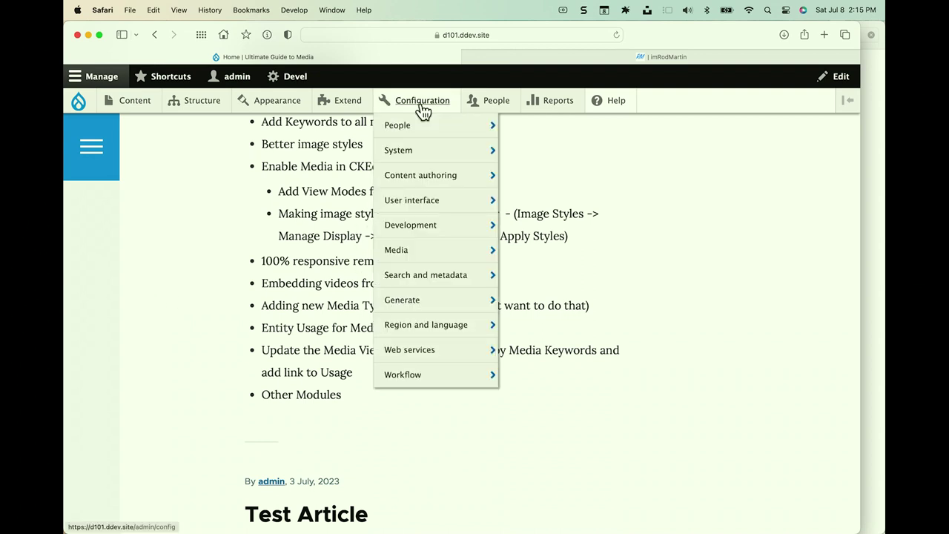
pyautogui.moveTo(422, 236)
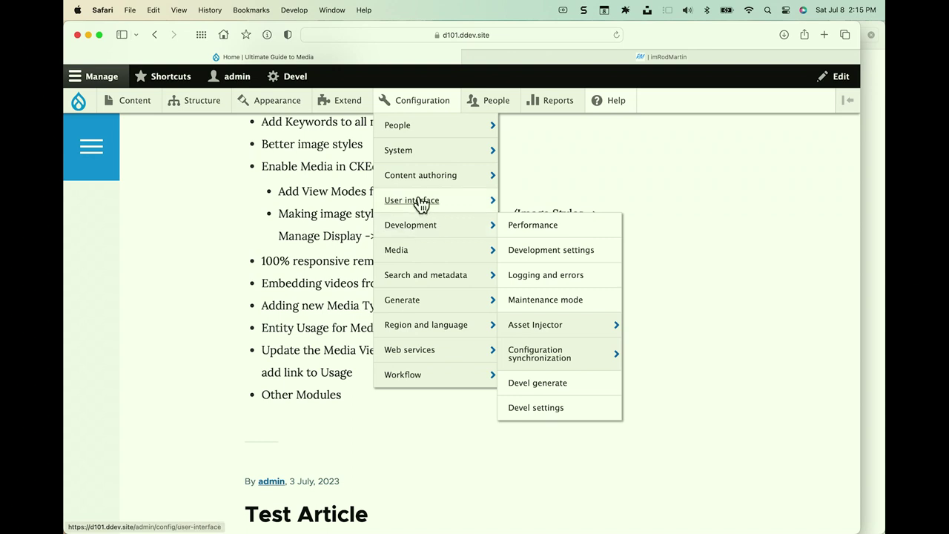
pyautogui.moveTo(414, 260)
pyautogui.moveTo(424, 287)
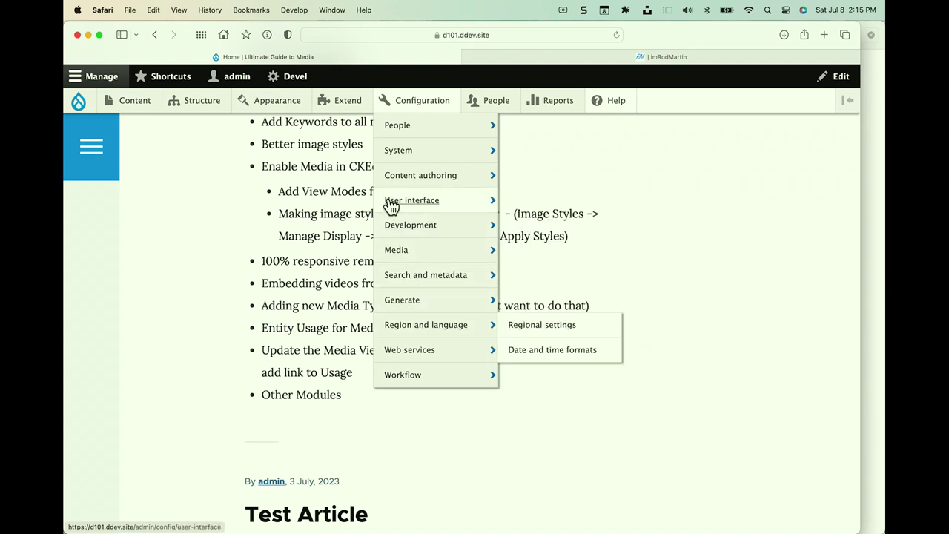
# - Filter the module list by "usage" and open the configuration of the Entity Usage module
pyautogui.click(344, 101)
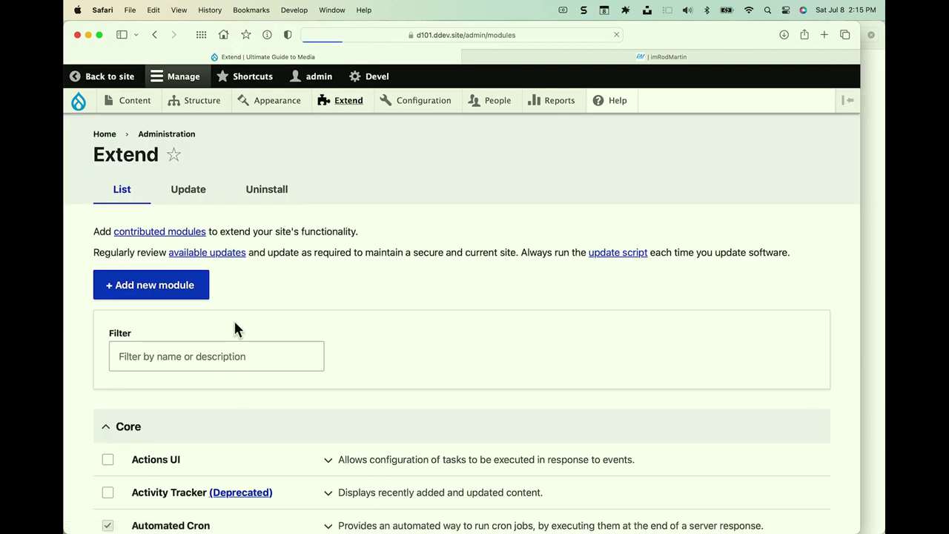
pyautogui.click(229, 349)
pyautogui.write('usage')
pyautogui.scroll(-1, 229, 349)
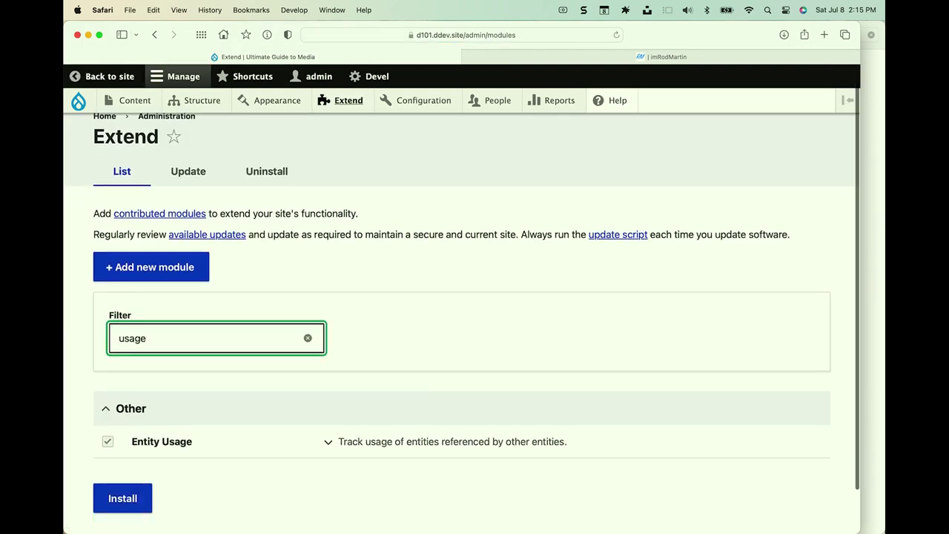
pyautogui.scroll(-1, 318, 430)
pyautogui.click(331, 393)
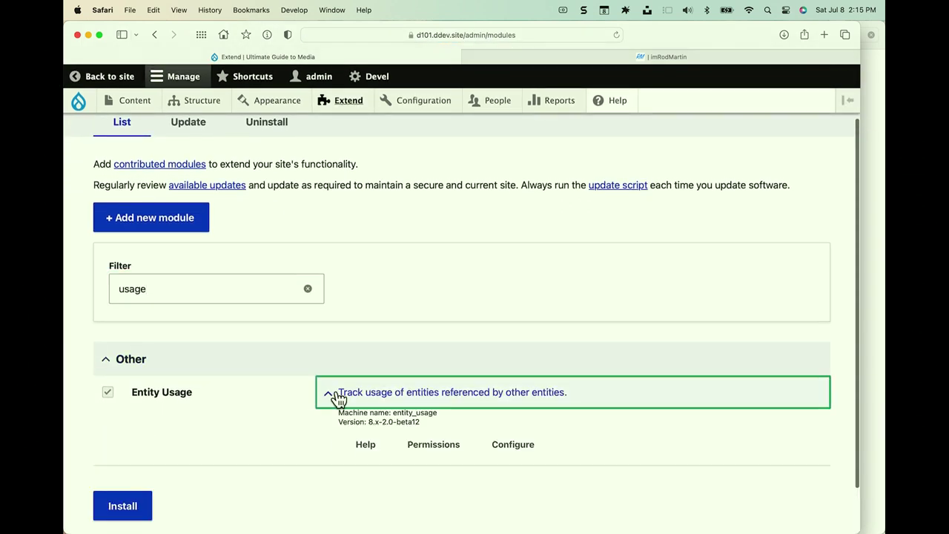
pyautogui.click(501, 445)
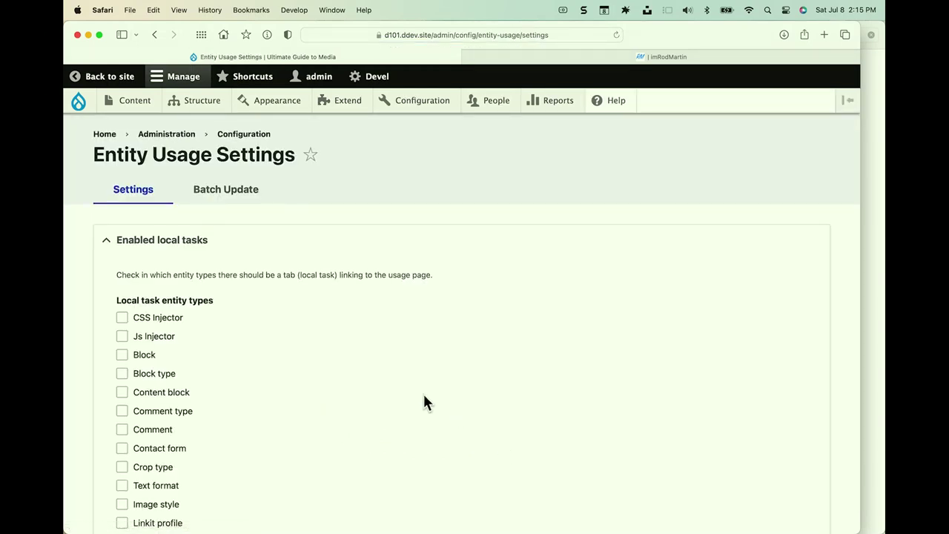
# - Examine the local task entity types and the tracking plugins in the Entity Usage settings
pyautogui.scroll(-3, 424, 401)
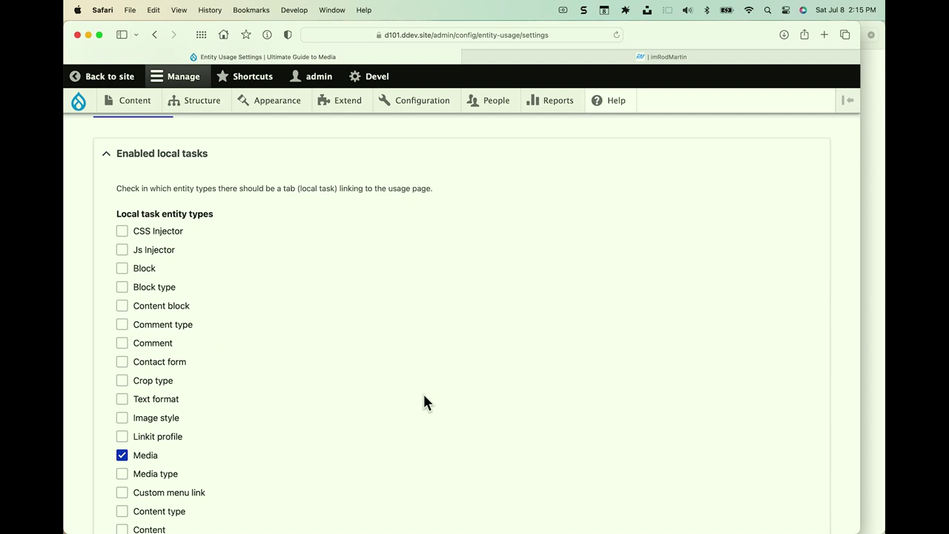
pyautogui.scroll(-15, 424, 401)
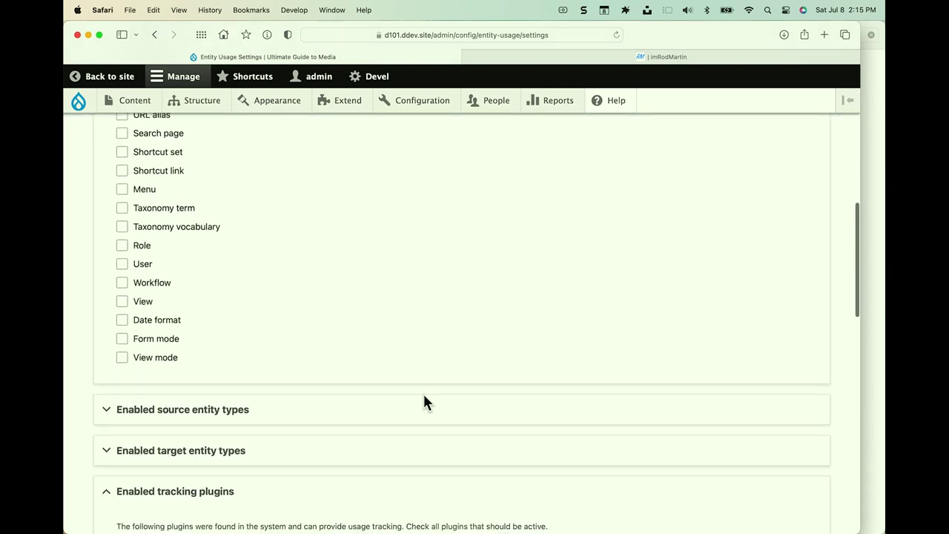
pyautogui.scroll(-5, 424, 401)
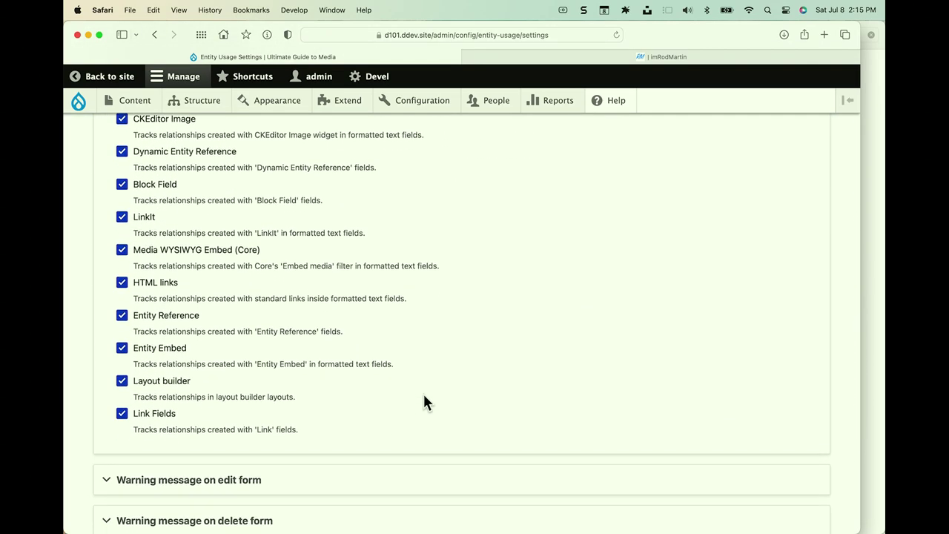
pyautogui.scroll(15, 424, 401)
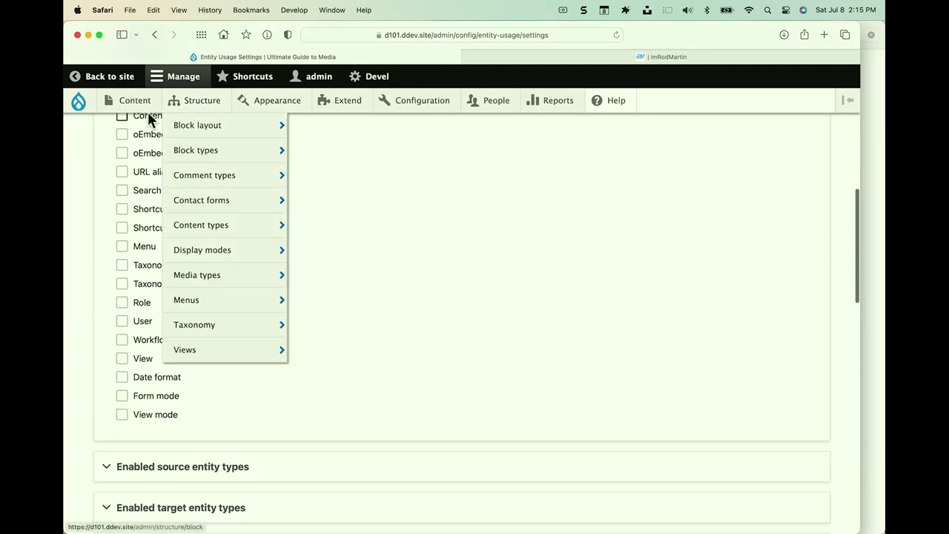
# - Open the Big Ben image for editing from the media list and view its entity usage information
pyautogui.moveTo(127, 111)
pyautogui.click(123, 204)
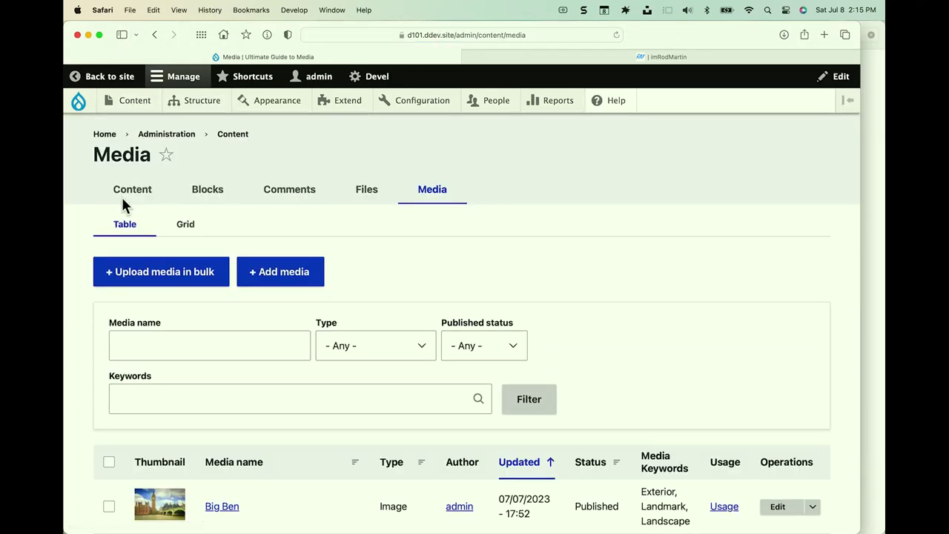
pyautogui.scroll(-5, 407, 314)
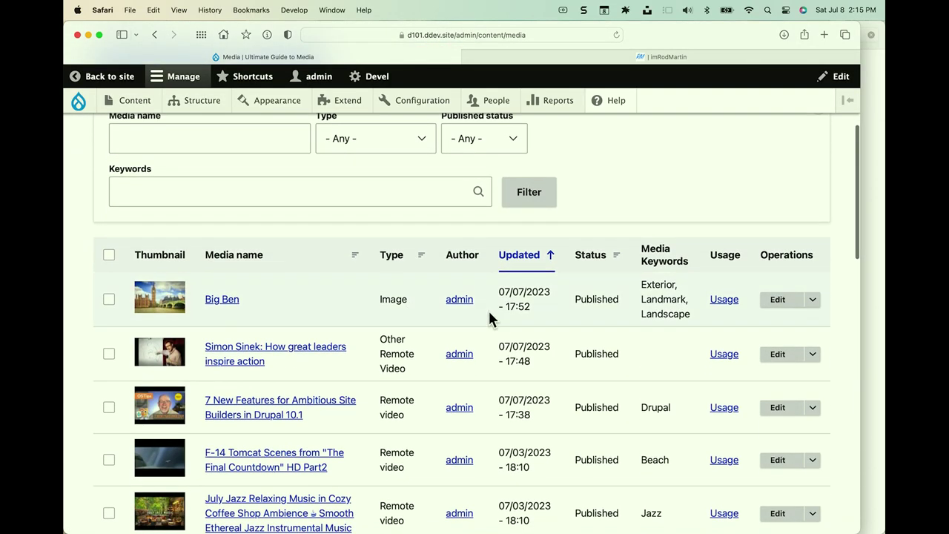
pyautogui.click(778, 303)
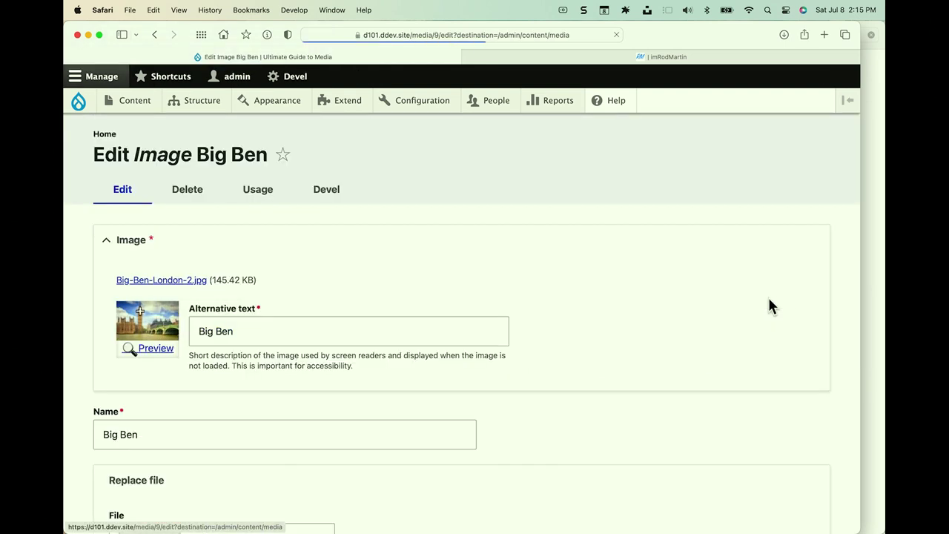
pyautogui.click(263, 197)
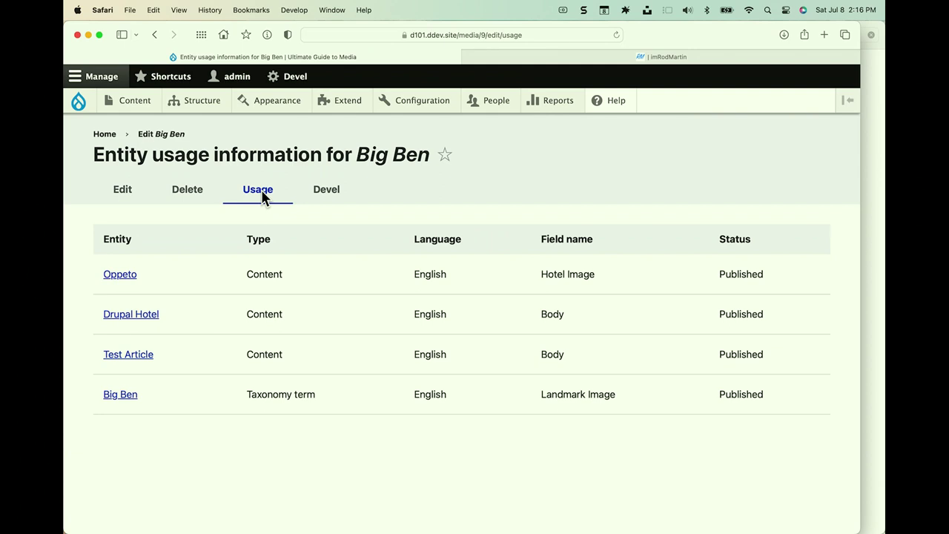
# - Open the media list, follow Big Ben's Usage link to its entity usage information, and return to the list
pyautogui.moveTo(146, 104)
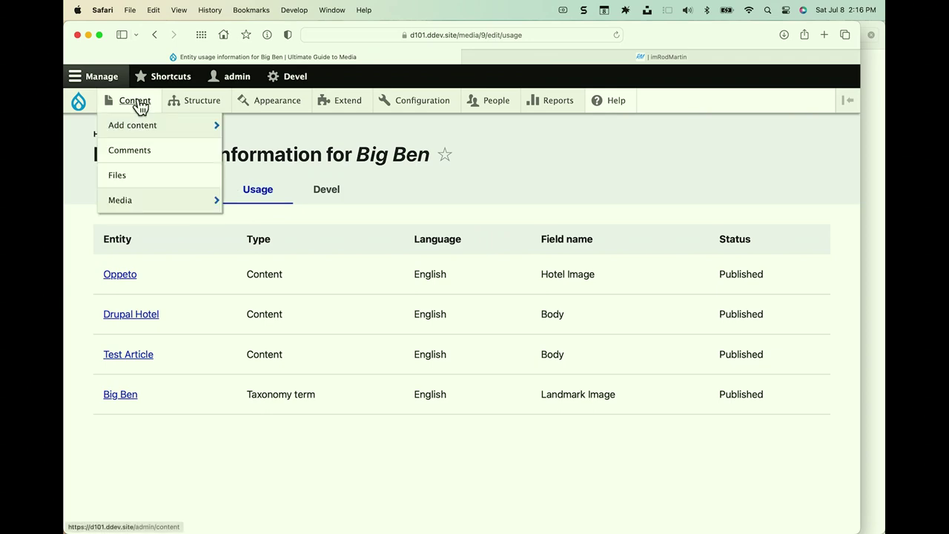
pyautogui.click(121, 202)
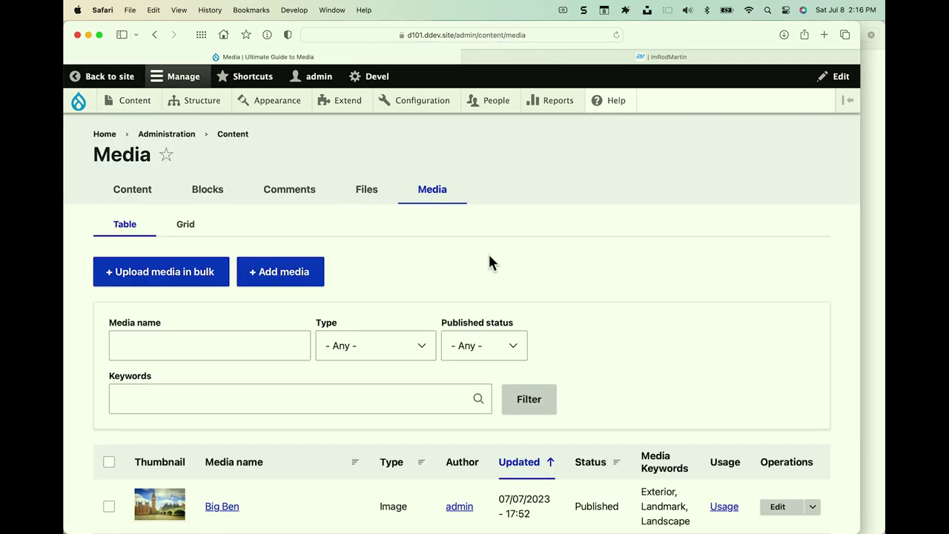
pyautogui.scroll(-3, 609, 272)
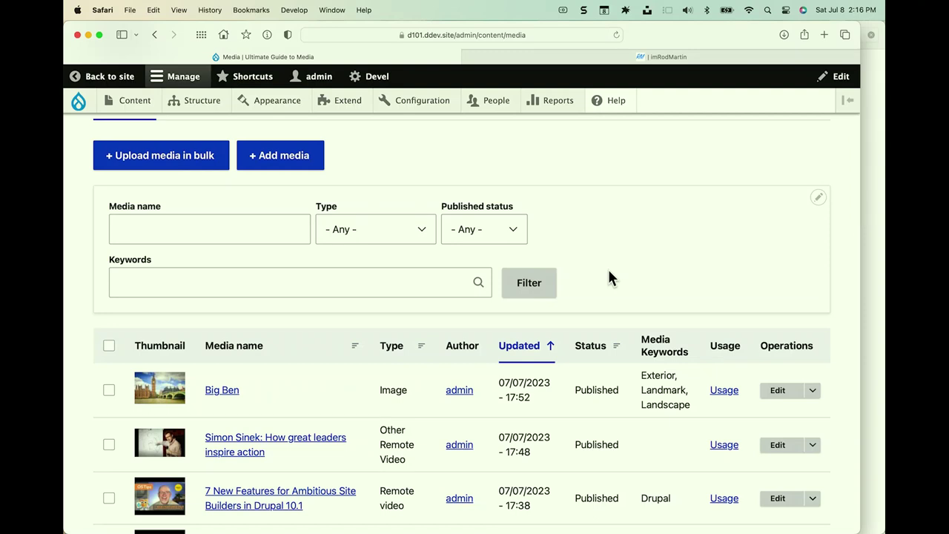
pyautogui.scroll(-2, 608, 278)
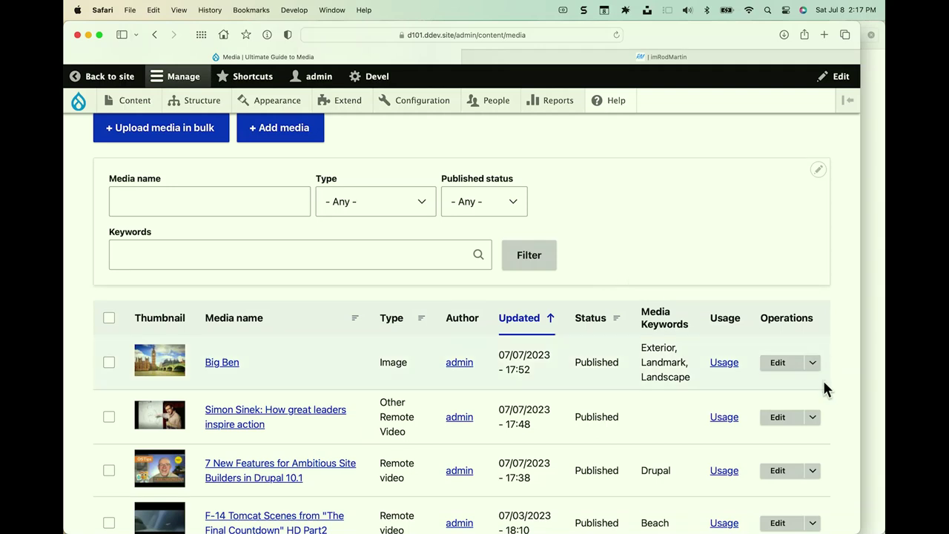
pyautogui.click(723, 364)
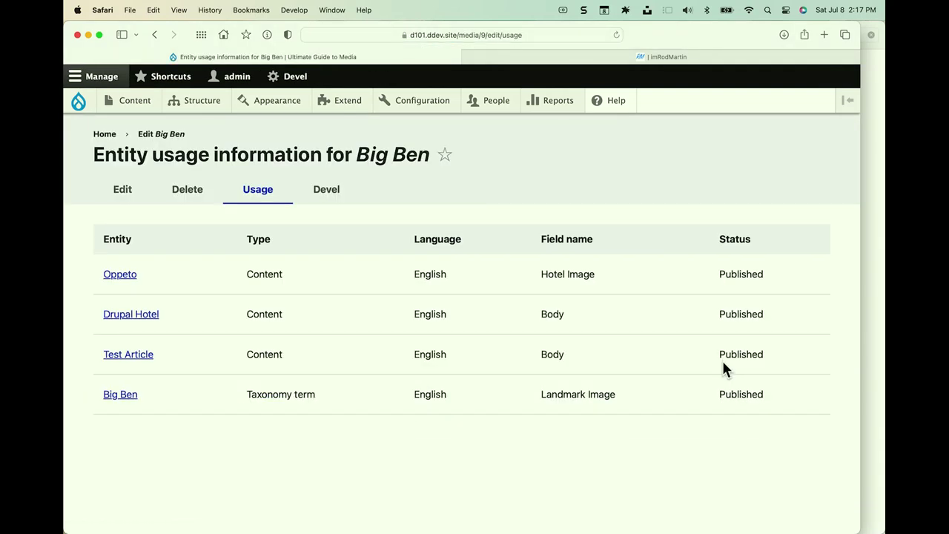
pyautogui.hscroll(-5, 721, 358)
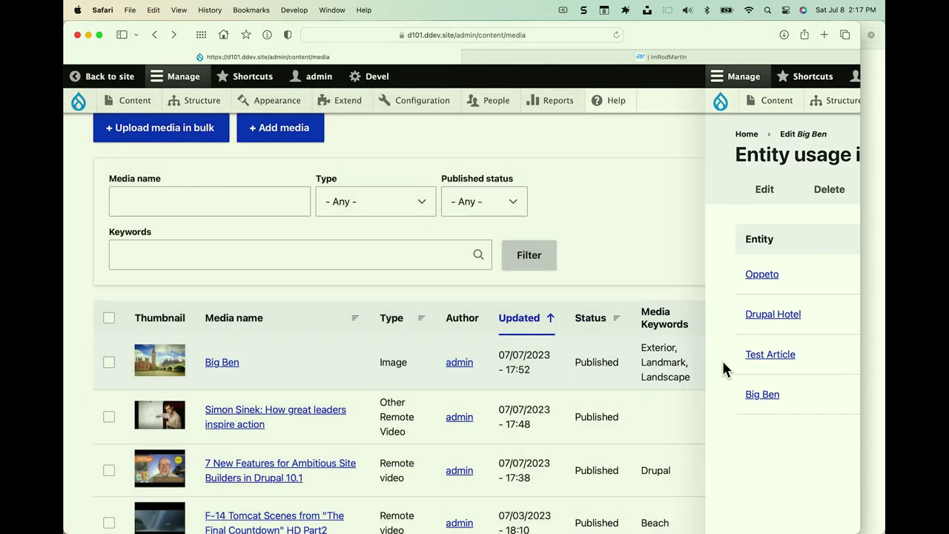
# - Open the Media list view for editing and examine its fields, filter criteria and preview
pyautogui.click(818, 175)
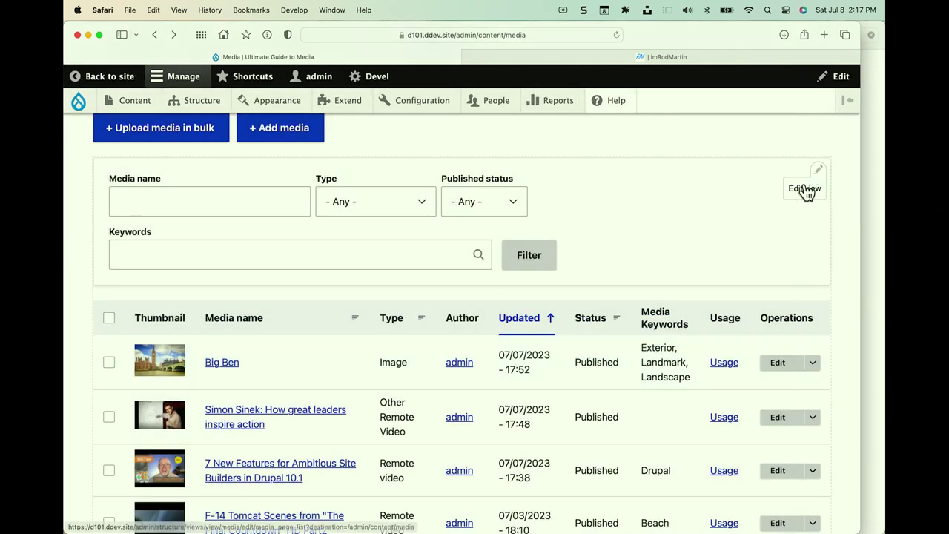
pyautogui.click(804, 188)
pyautogui.scroll(-10, 804, 187)
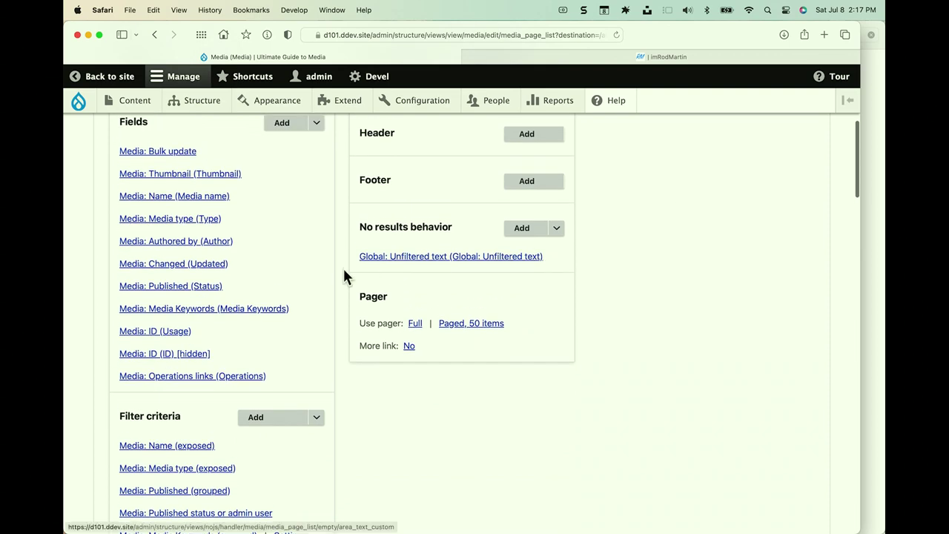
pyautogui.scroll(-15, 153, 362)
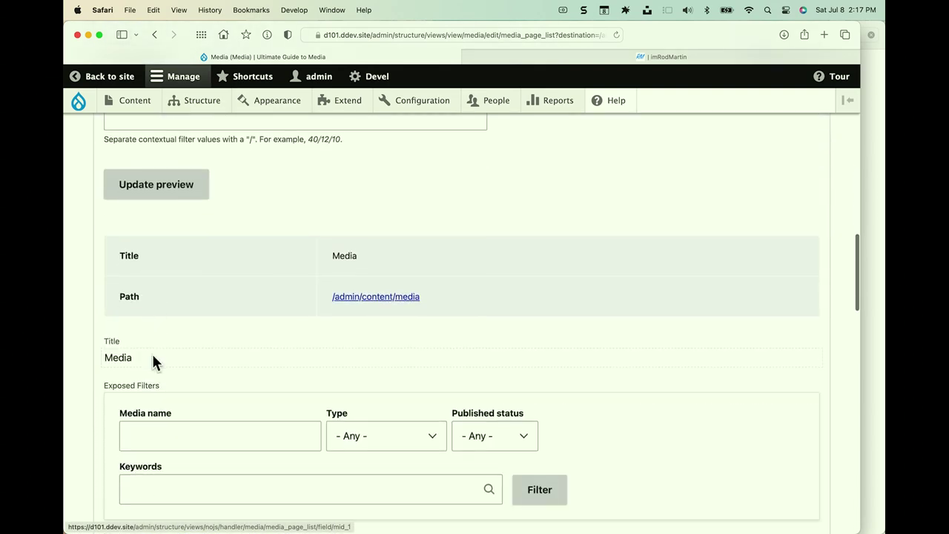
pyautogui.scroll(15, 153, 359)
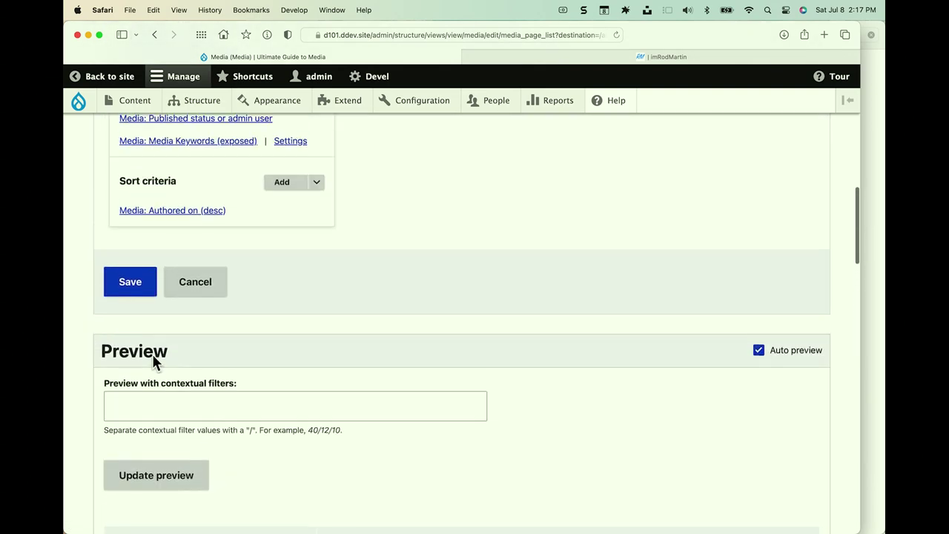
pyautogui.scroll(2, 149, 231)
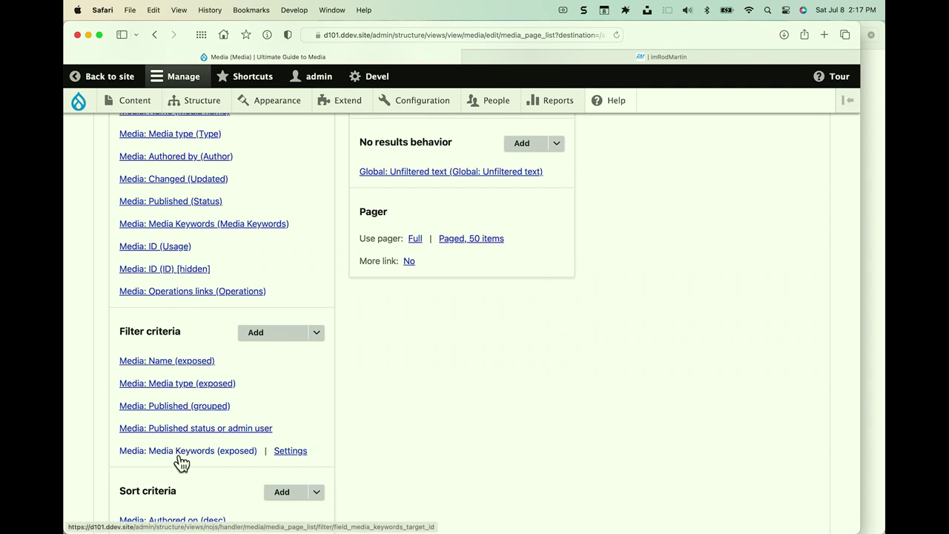
pyautogui.scroll(-10, 181, 461)
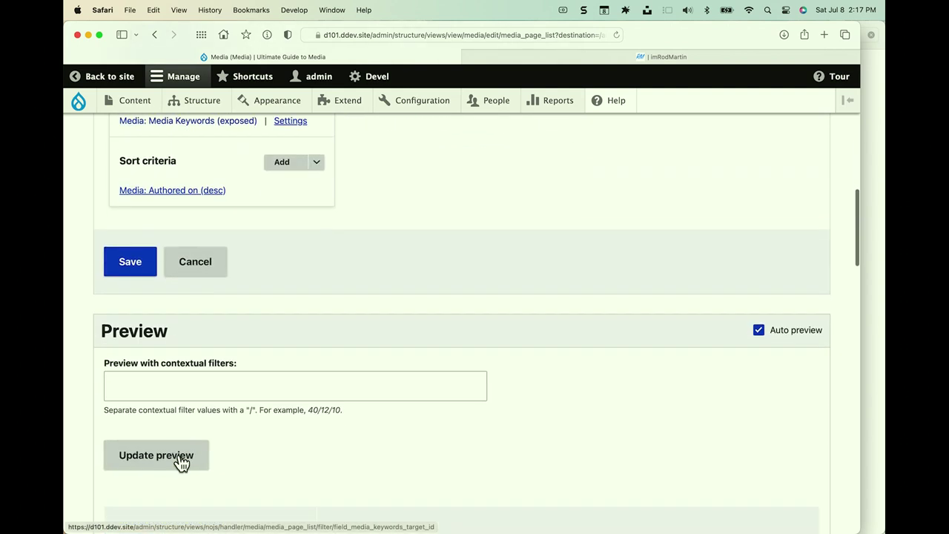
# - Filter the view preview by the keyword Drupal using the autocomplete suggestions for "a"
pyautogui.click(215, 386)
pyautogui.scroll(-7, 221, 450)
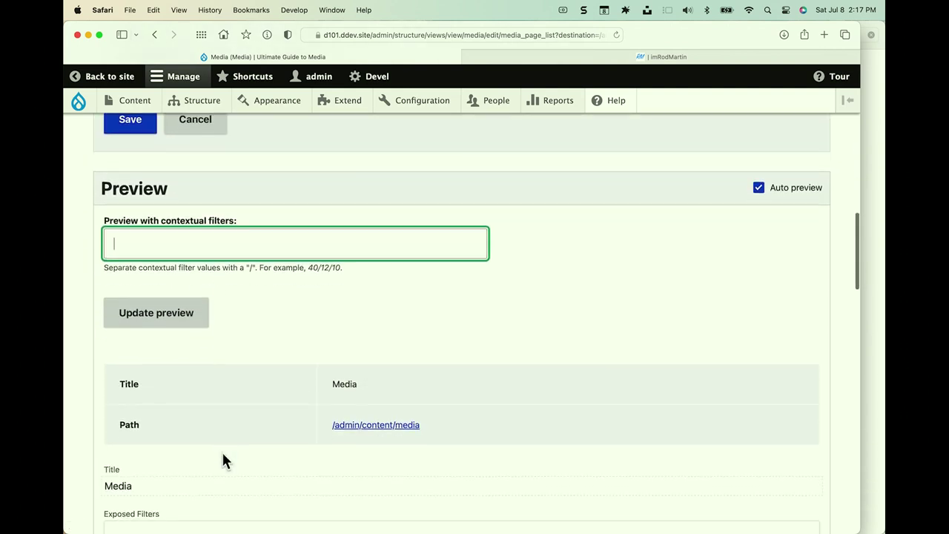
pyautogui.click(212, 483)
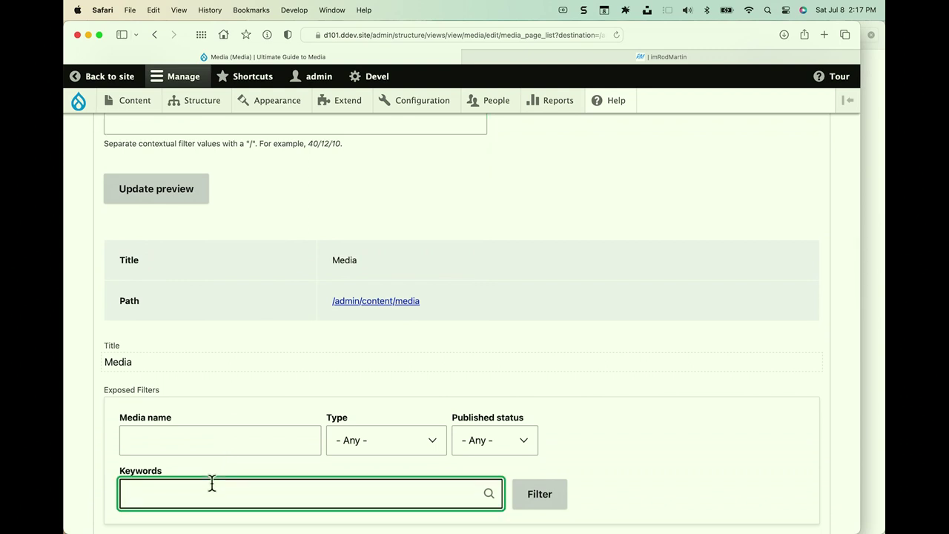
pyautogui.write('a')
pyautogui.scroll(-2, 148, 505)
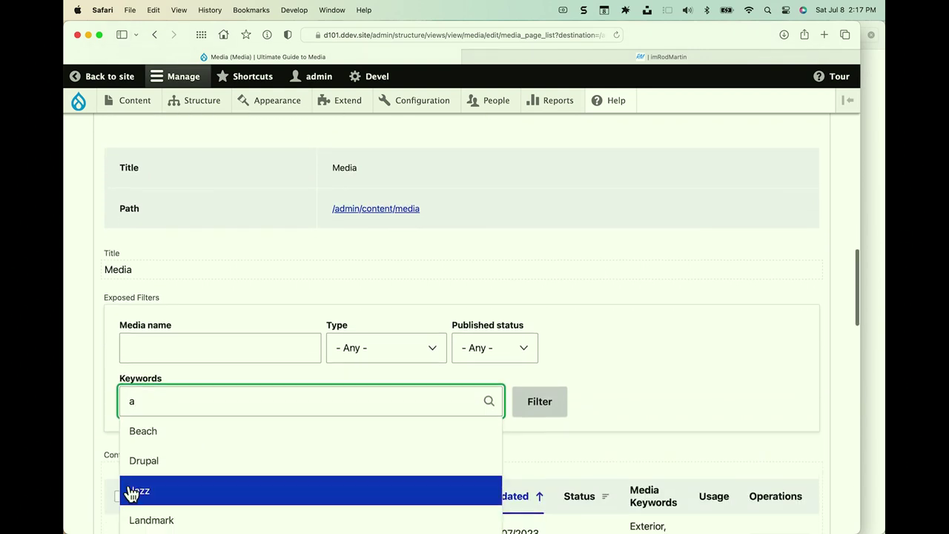
pyautogui.click(137, 463)
pyautogui.click(539, 402)
pyautogui.scroll(-5, 531, 409)
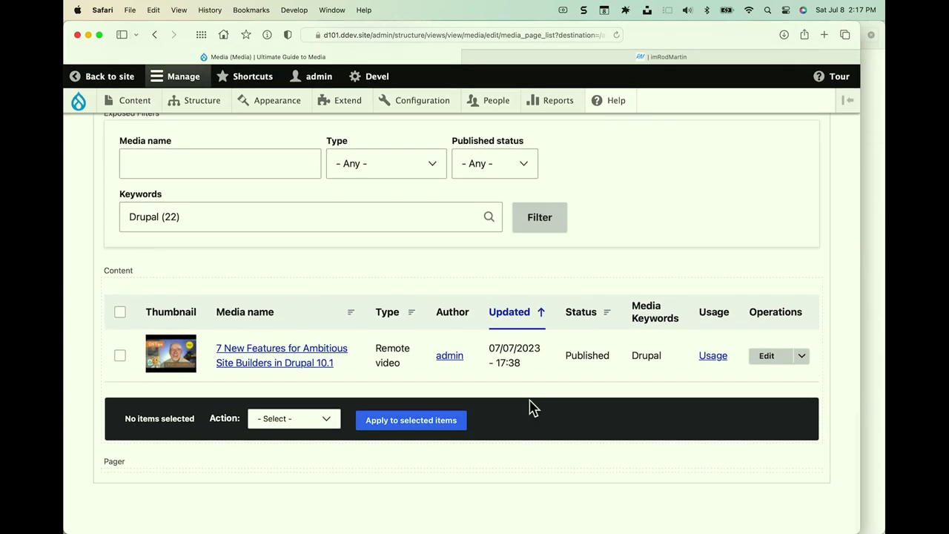
# - Add Beach as a second keyword alongside Drupal and filter the view preview by both
pyautogui.click(335, 216)
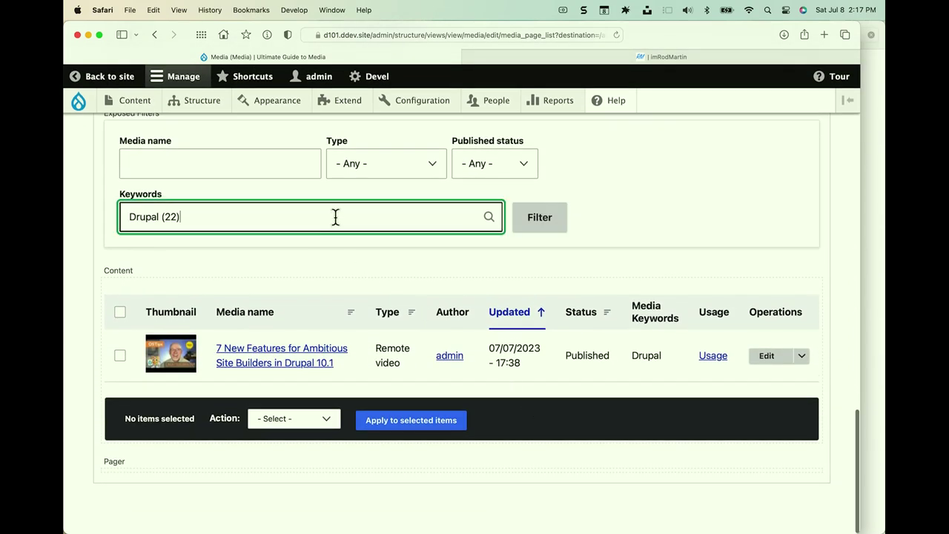
pyautogui.write(', ')
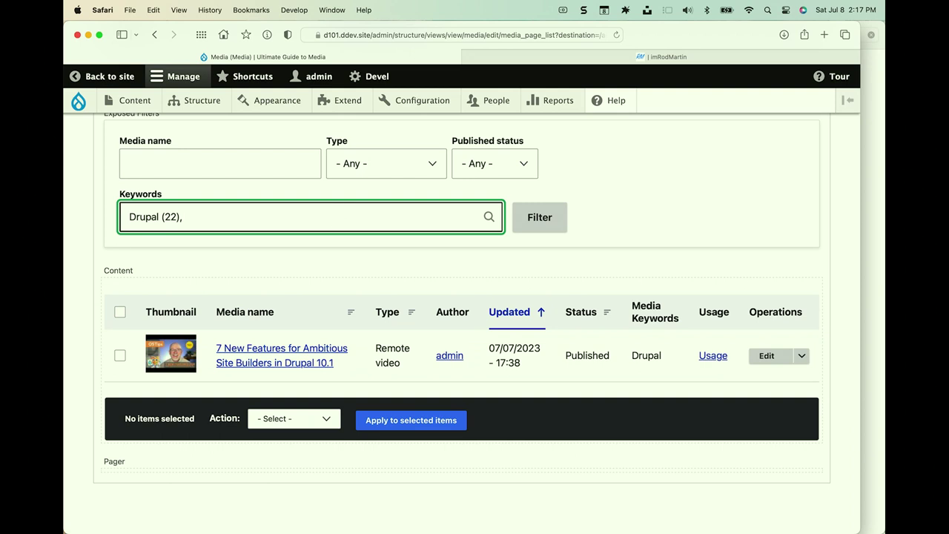
pyautogui.write('a')
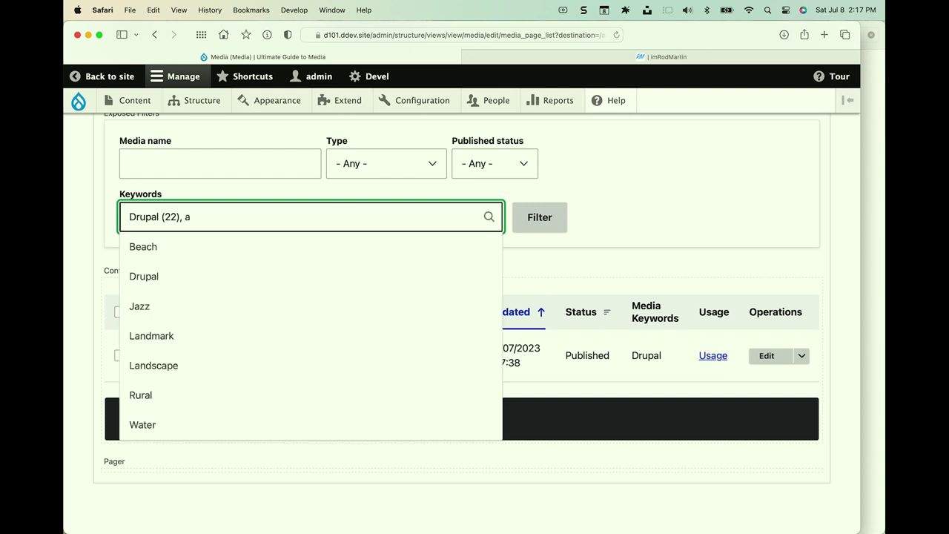
pyautogui.click(288, 251)
pyautogui.click(536, 229)
pyautogui.scroll(-2, 536, 226)
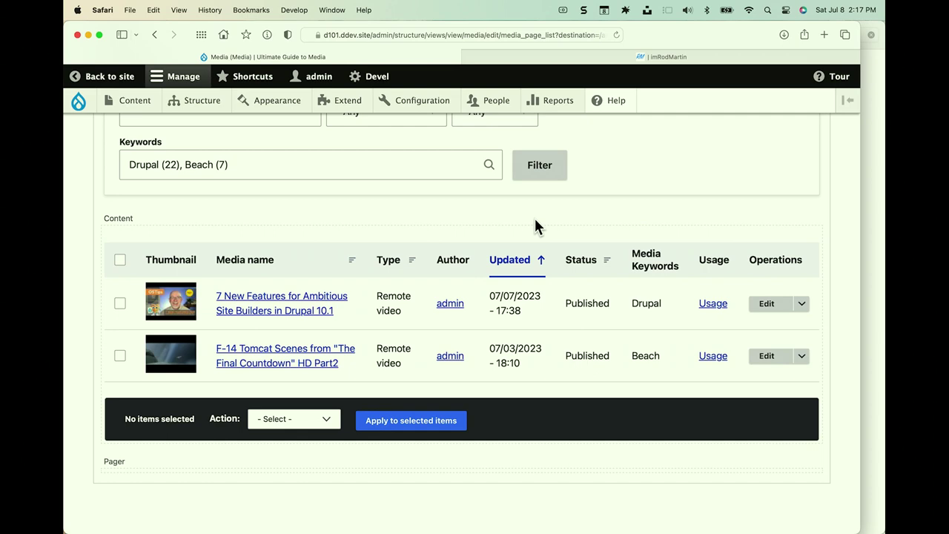
pyautogui.scroll(10, 534, 216)
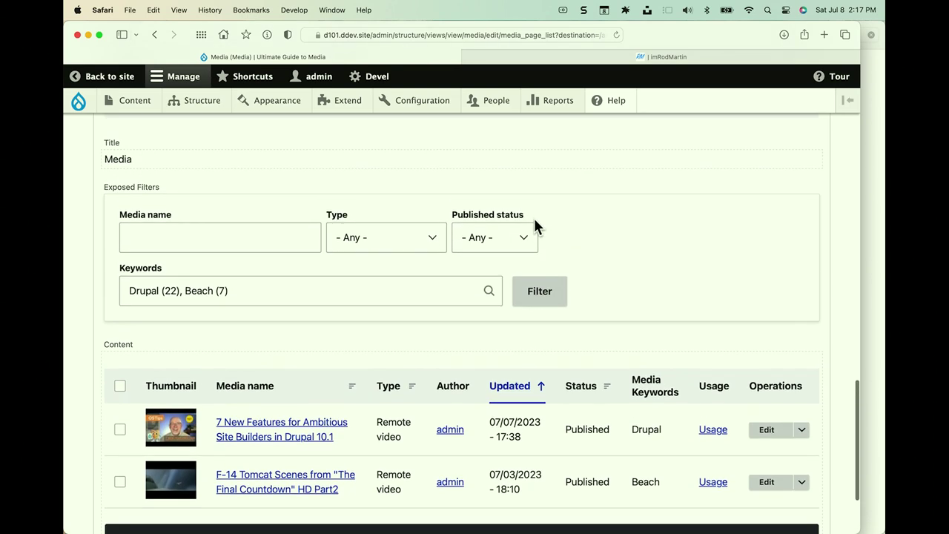
# - Examine the custom link text in the rewrite results settings of the Media ID (Usage) field, then cancel the field configuration
pyautogui.scroll(8, 359, 210)
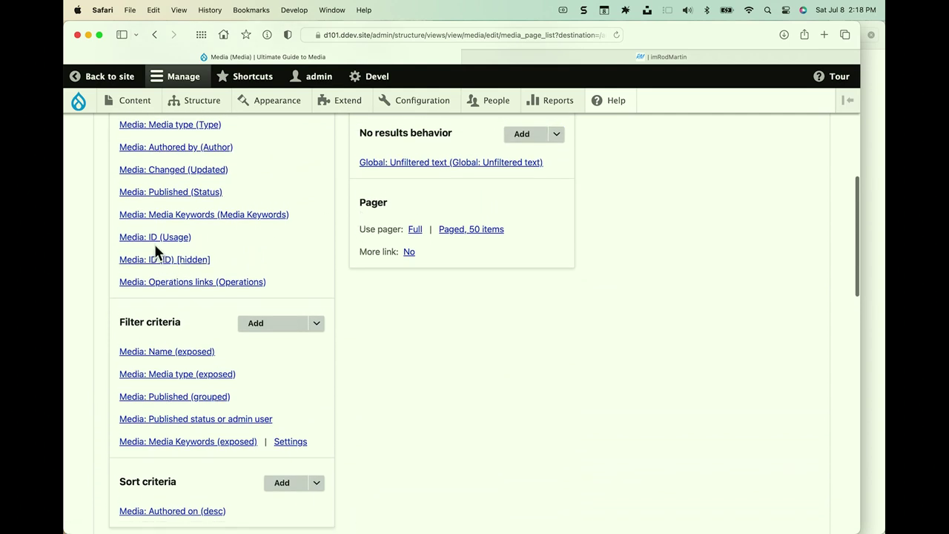
pyautogui.click(164, 243)
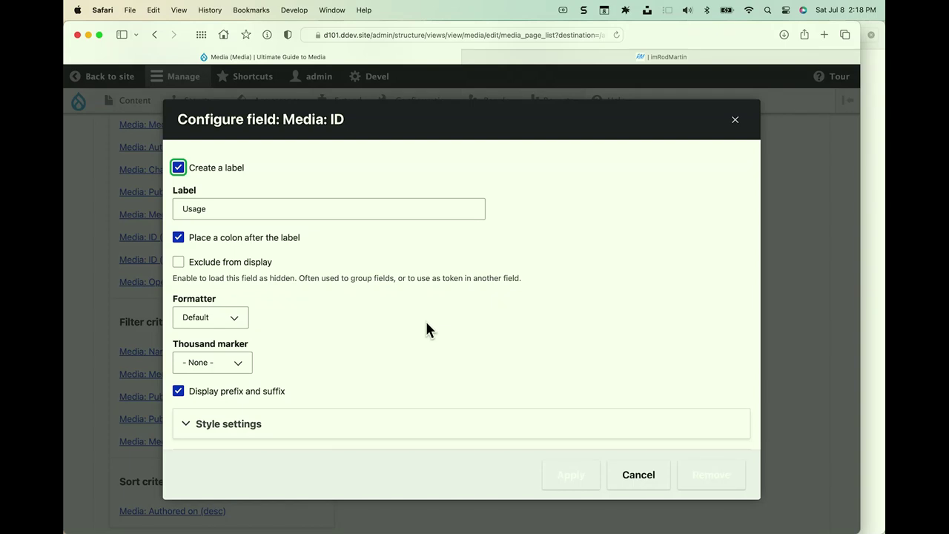
pyautogui.scroll(-3, 427, 326)
pyautogui.scroll(2, 426, 327)
pyautogui.scroll(-3, 426, 327)
pyautogui.click(226, 338)
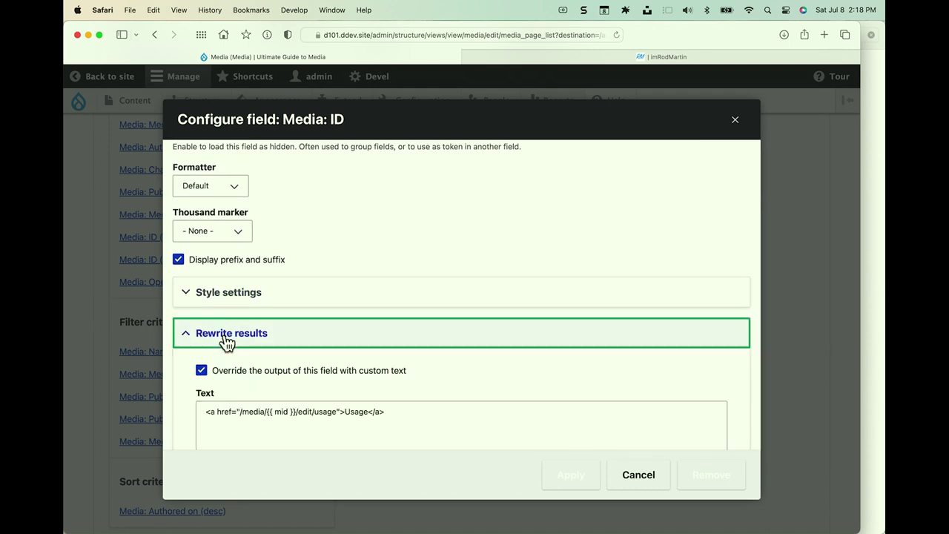
pyautogui.scroll(-4, 249, 417)
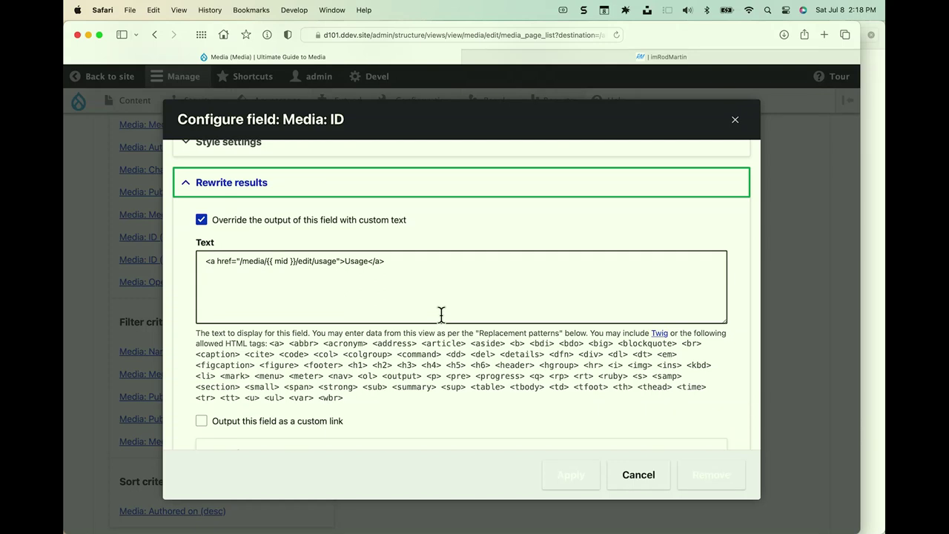
pyautogui.click(638, 474)
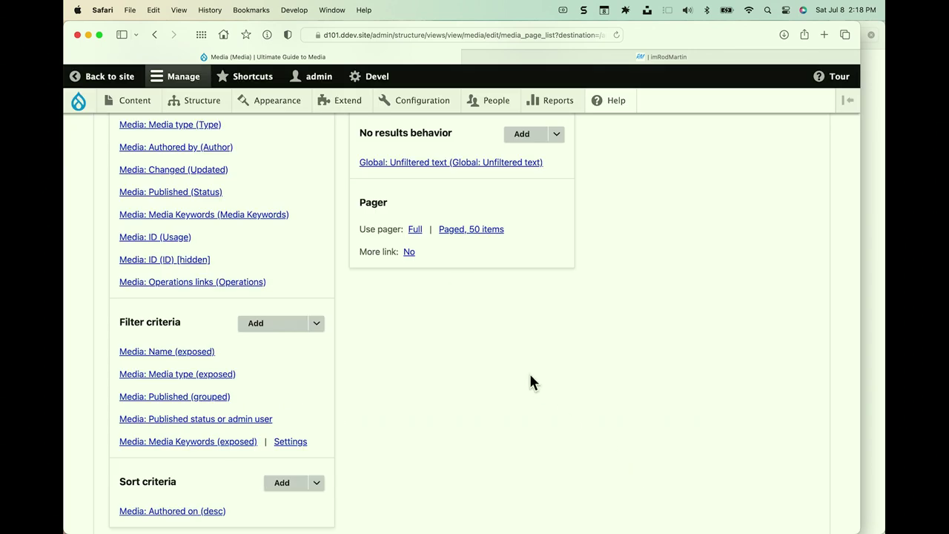
# - Save the Media view and look through the media list
pyautogui.scroll(-7, 529, 372)
pyautogui.scroll(3, 424, 271)
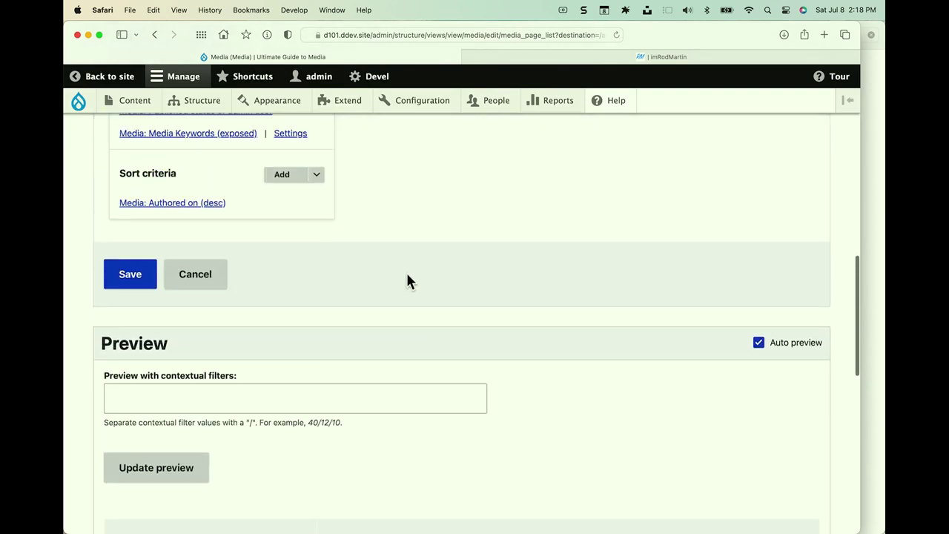
pyautogui.click(131, 274)
pyautogui.scroll(-3, 260, 337)
pyautogui.scroll(-4, 260, 337)
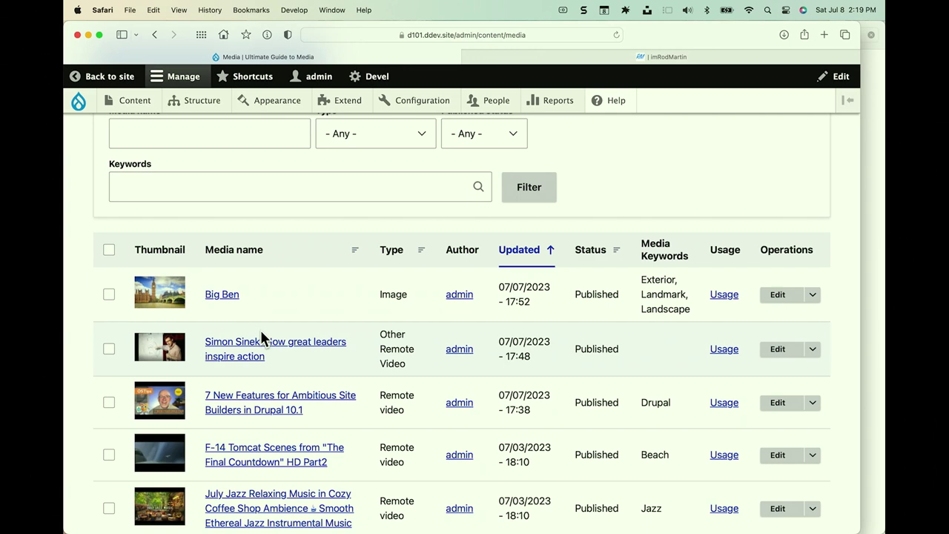
# - Open the bulk media upload page for images and review its upload, filter and existing media sections
pyautogui.press('super+Tab')
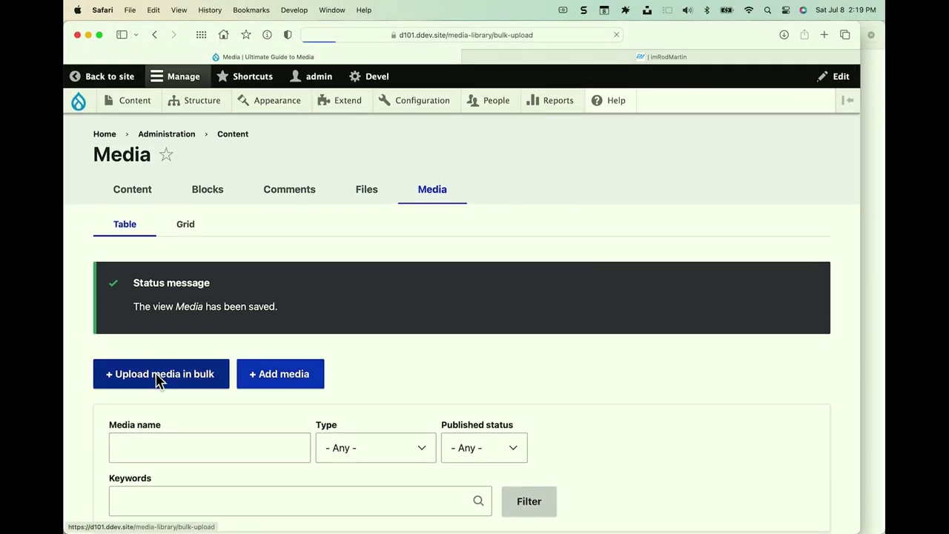
pyautogui.click(157, 382)
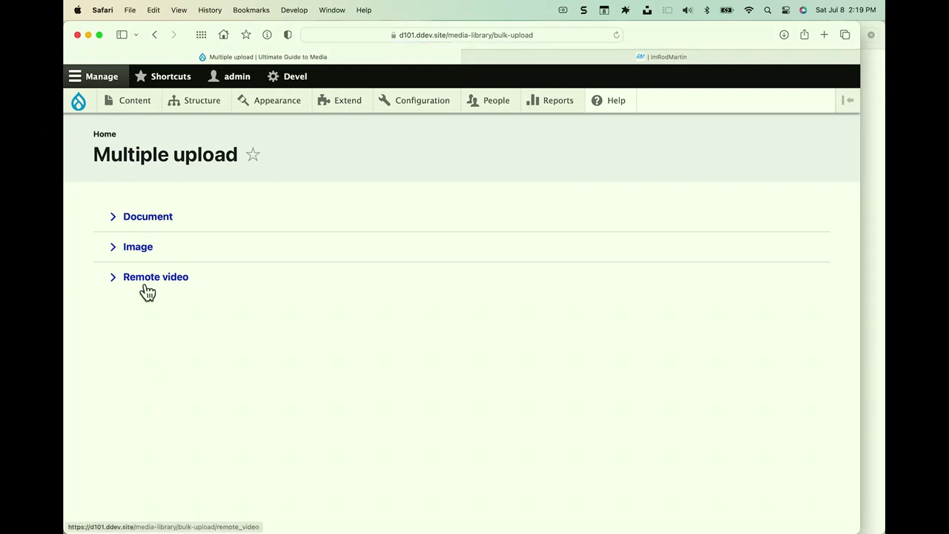
pyautogui.click(139, 248)
pyautogui.scroll(-5, 292, 316)
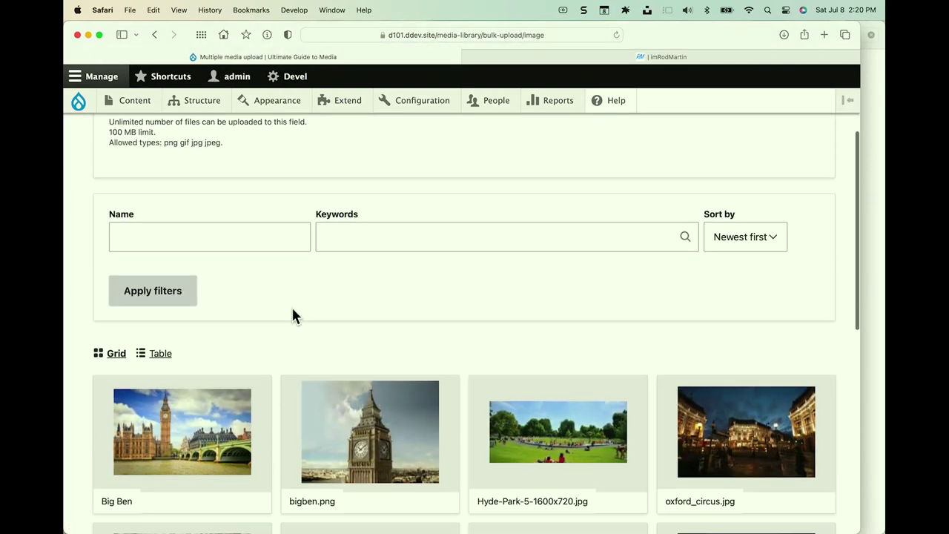
pyautogui.scroll(5, 292, 314)
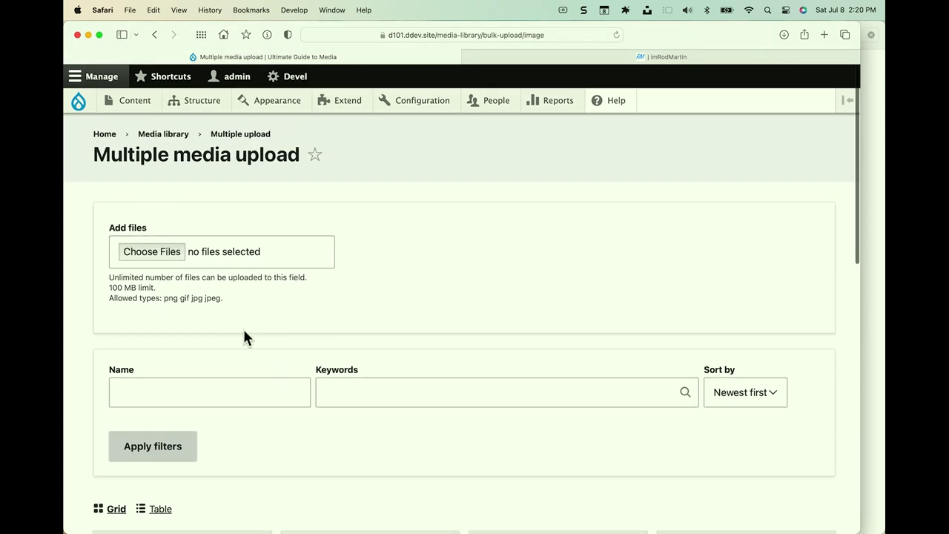
# - Open the file chooser for adding images, dismiss it without choosing files, and go to the Media library page
pyautogui.click(156, 254)
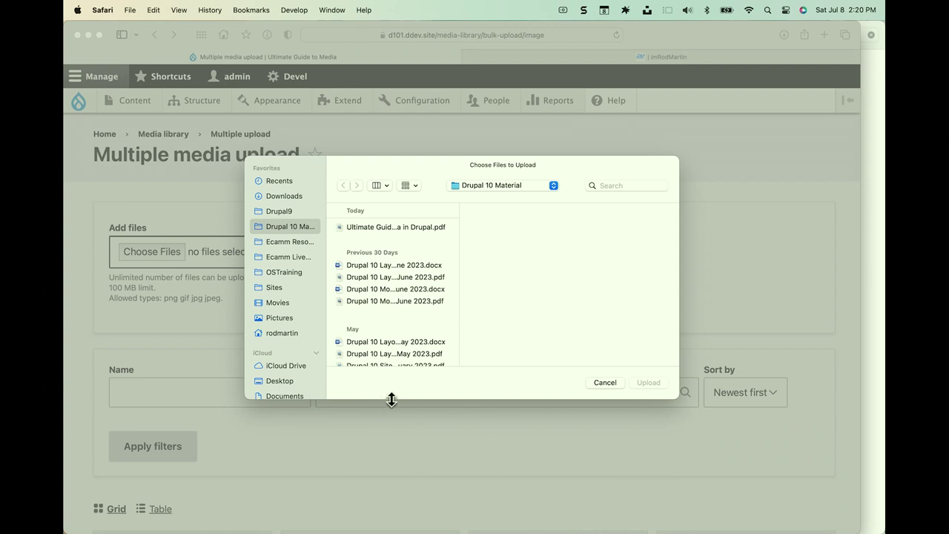
pyautogui.click(606, 382)
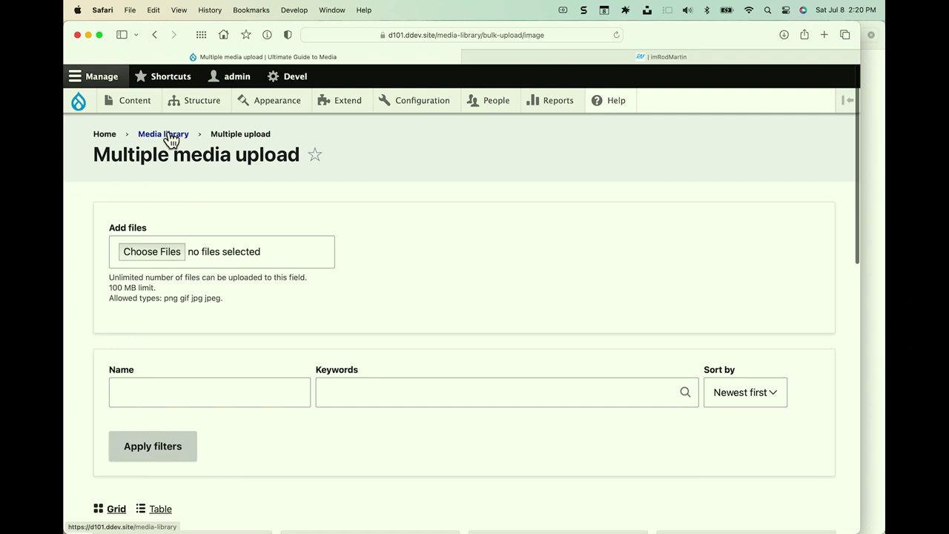
pyautogui.click(169, 136)
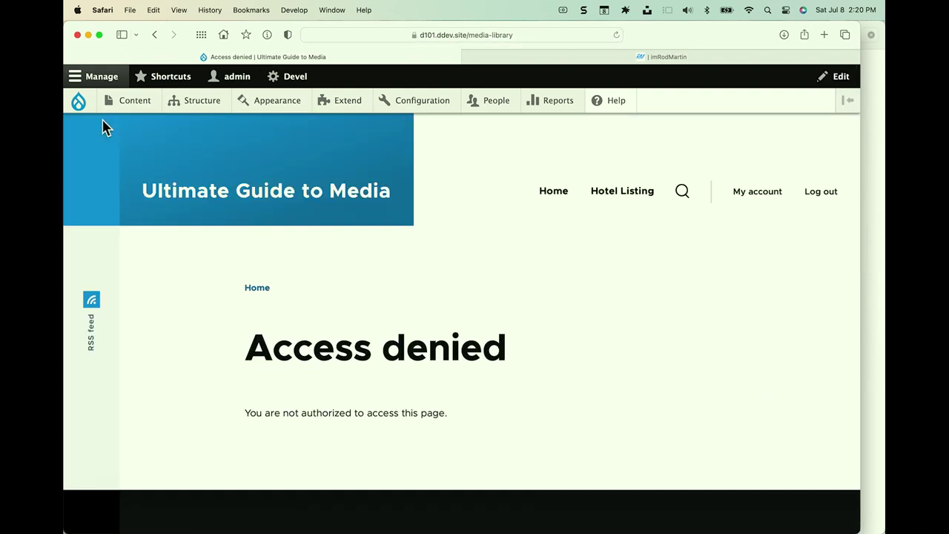
# - Open the Media list in the content administration and look through its entries
pyautogui.moveTo(127, 102)
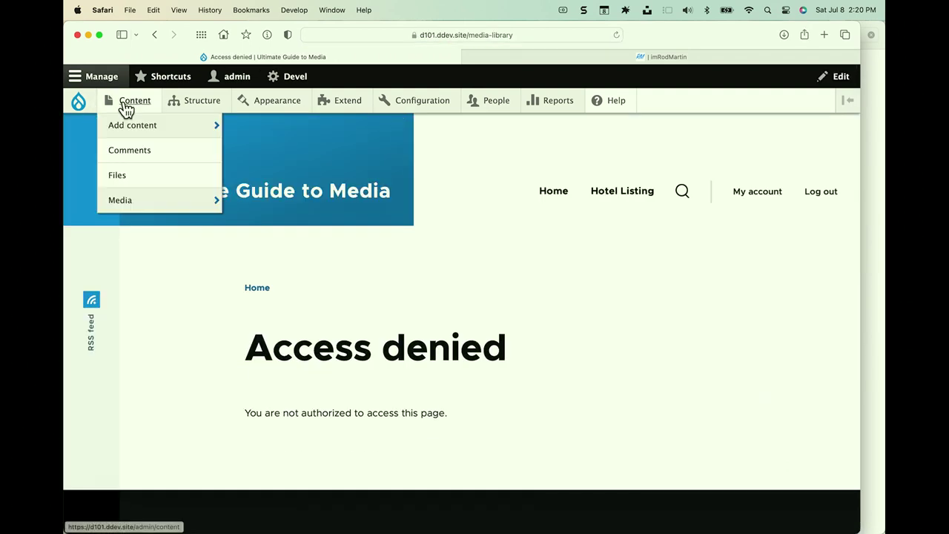
pyautogui.click(127, 202)
pyautogui.scroll(-5, 324, 287)
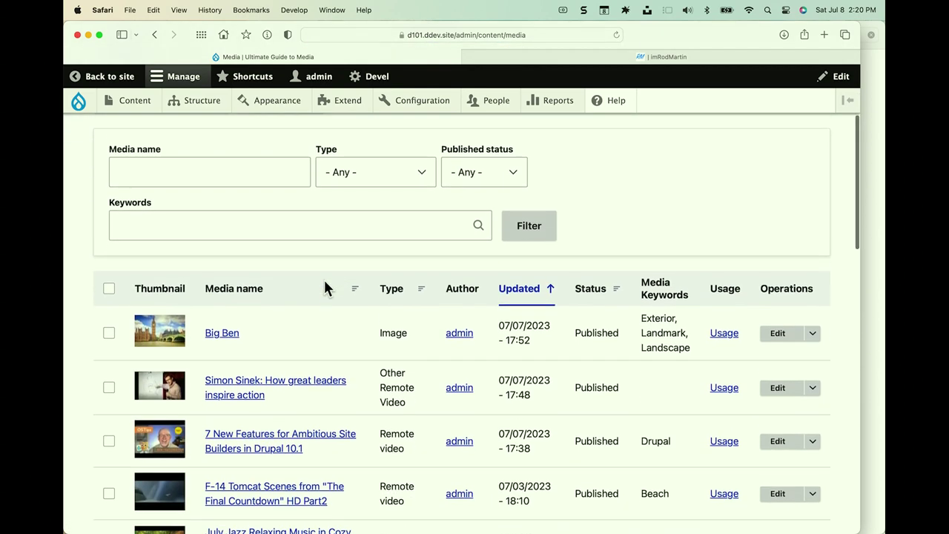
pyautogui.scroll(-1, 324, 286)
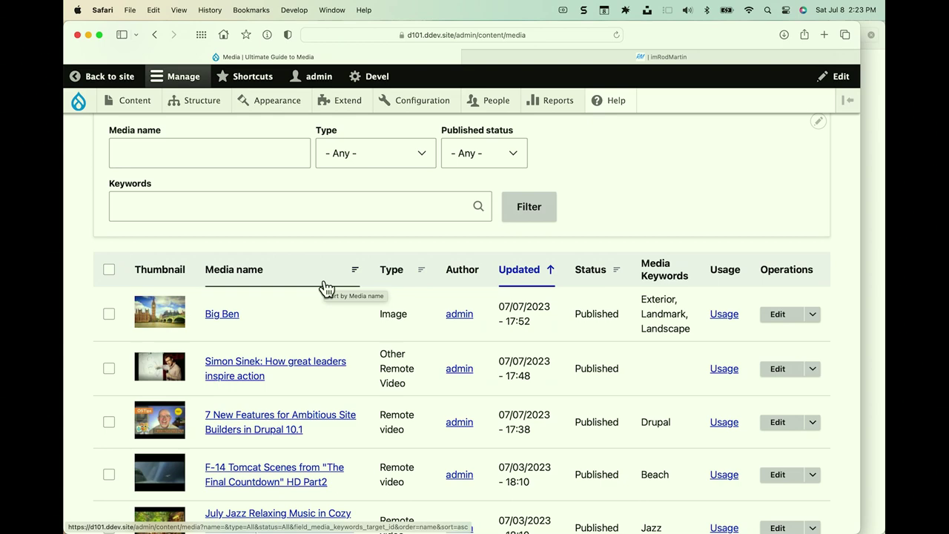
# - Start a bulk media upload for images and open the file chooser for adding files
pyautogui.scroll(5, 296, 267)
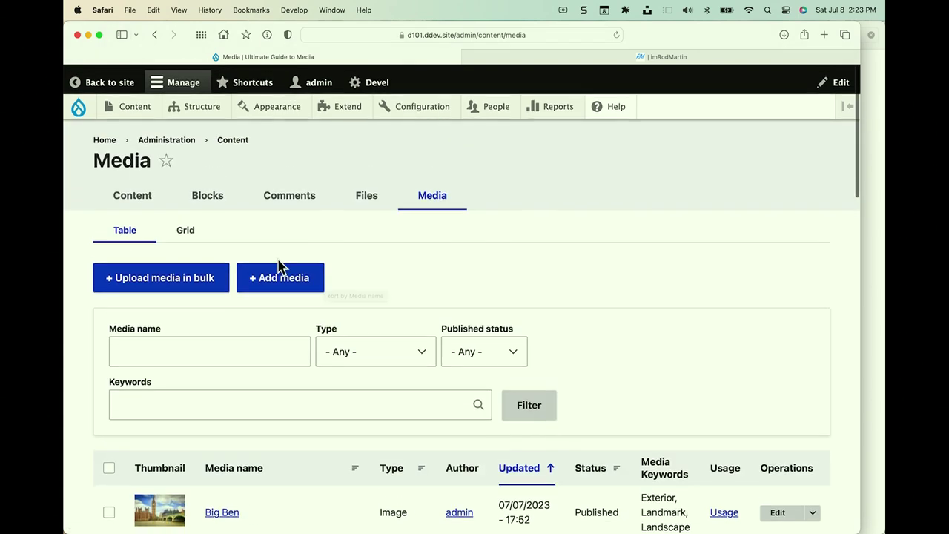
pyautogui.click(180, 277)
pyautogui.click(133, 249)
pyautogui.click(151, 252)
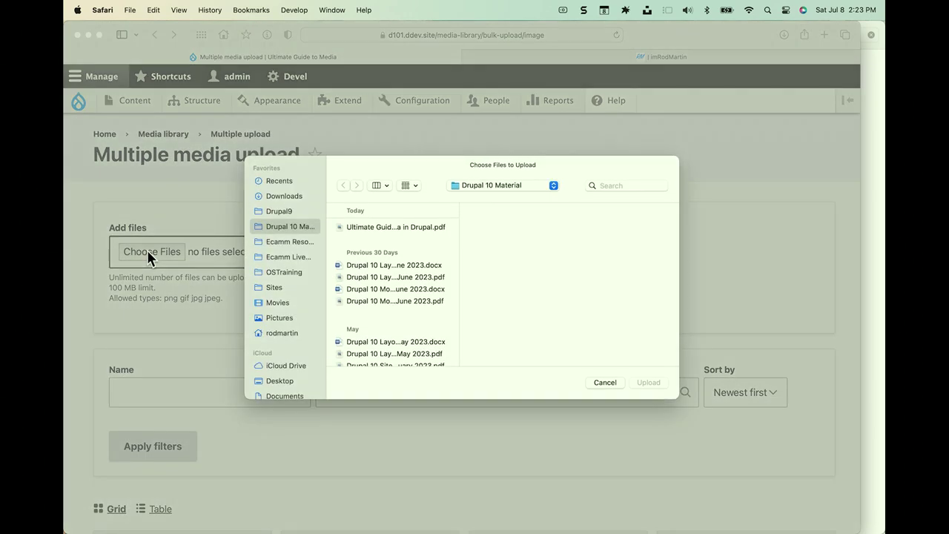
# - Browse to the hotels folder inside the Drupal site course files folder of Drupal 10 Material
pyautogui.click(278, 319)
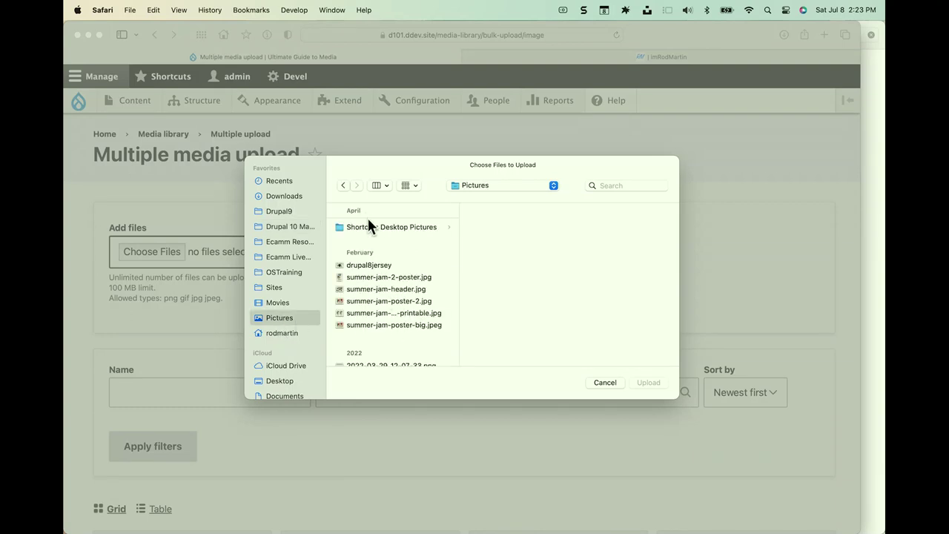
pyautogui.click(290, 228)
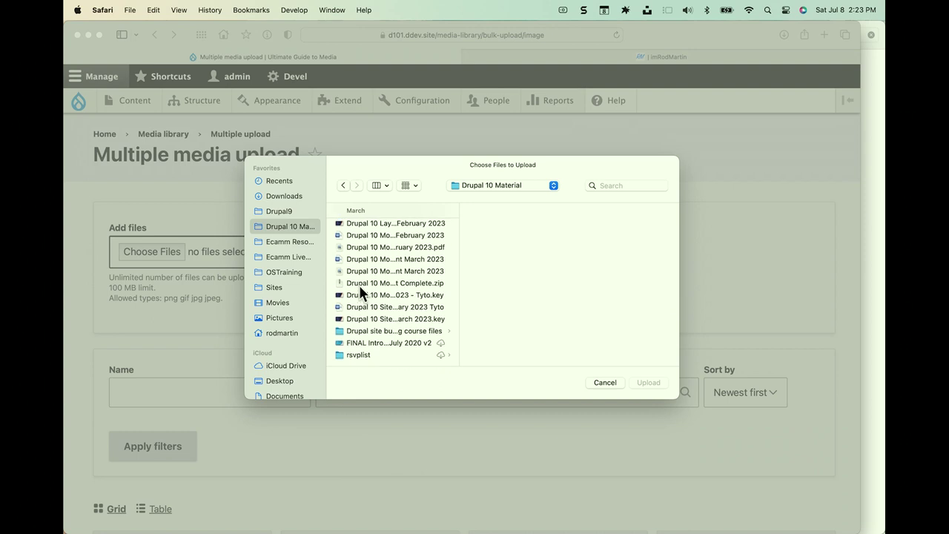
pyautogui.click(363, 332)
pyautogui.click(515, 237)
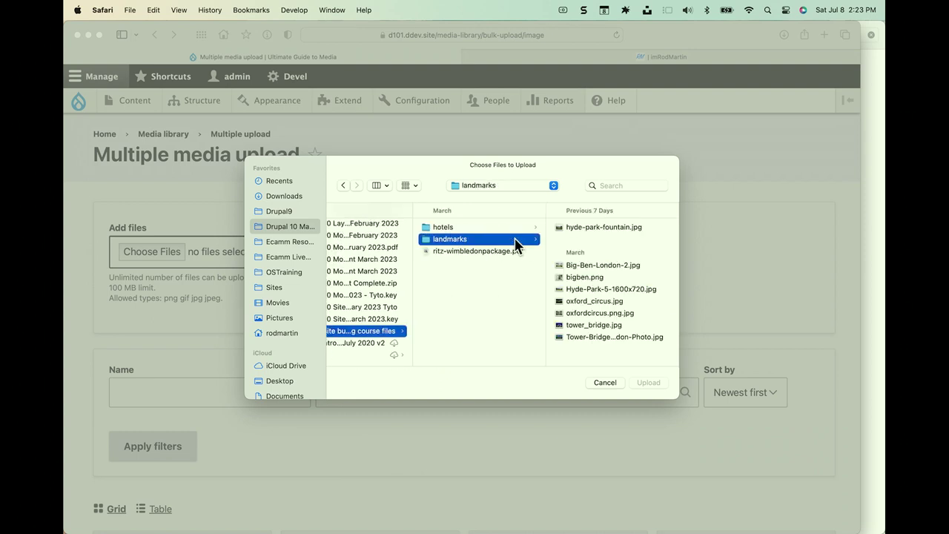
pyautogui.click(463, 227)
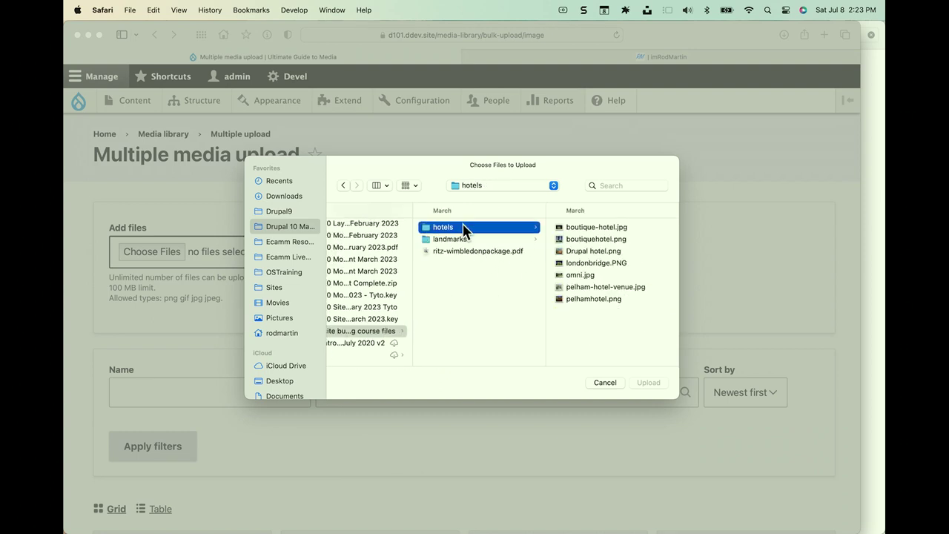
# - Upload the consecutive hotel images from boutique-hotel.jpg through pelham-hotel-venue.jpg
pyautogui.click(582, 227)
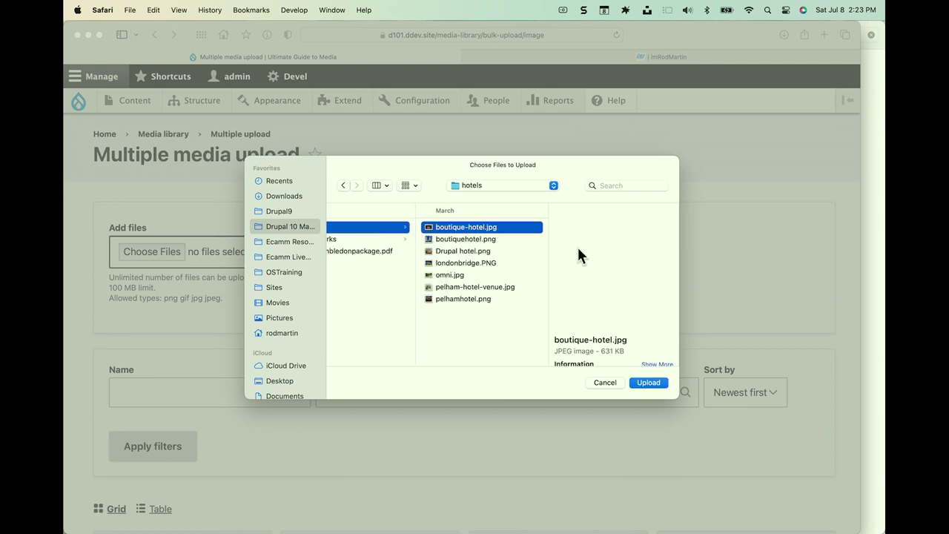
pyautogui.keyDown('shift'); pyautogui.click(465, 287); pyautogui.keyUp('shift')
pyautogui.click(651, 383)
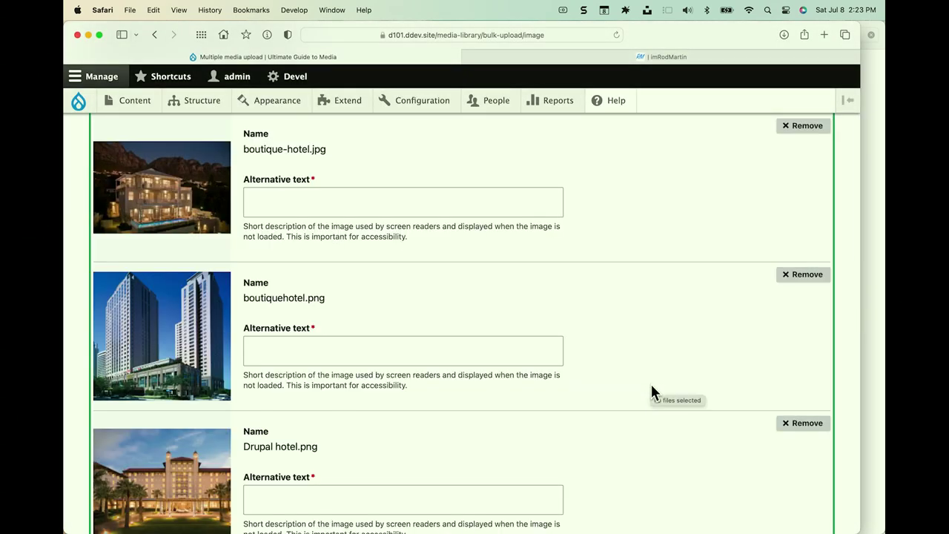